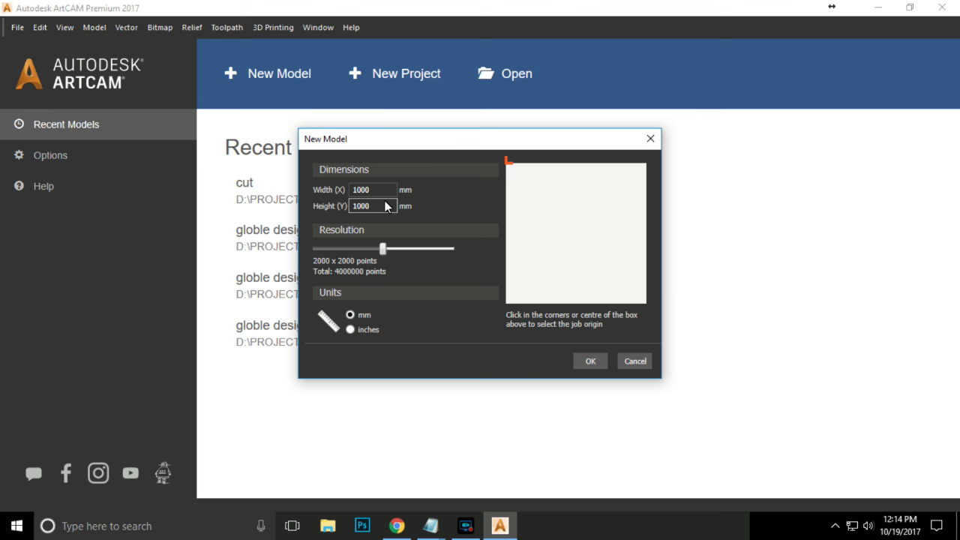
Set the new model's dimensions to 2440 mm wide and 1220 mm high.
left_click(379, 194)
left_click_drag(379, 190, 339, 197)
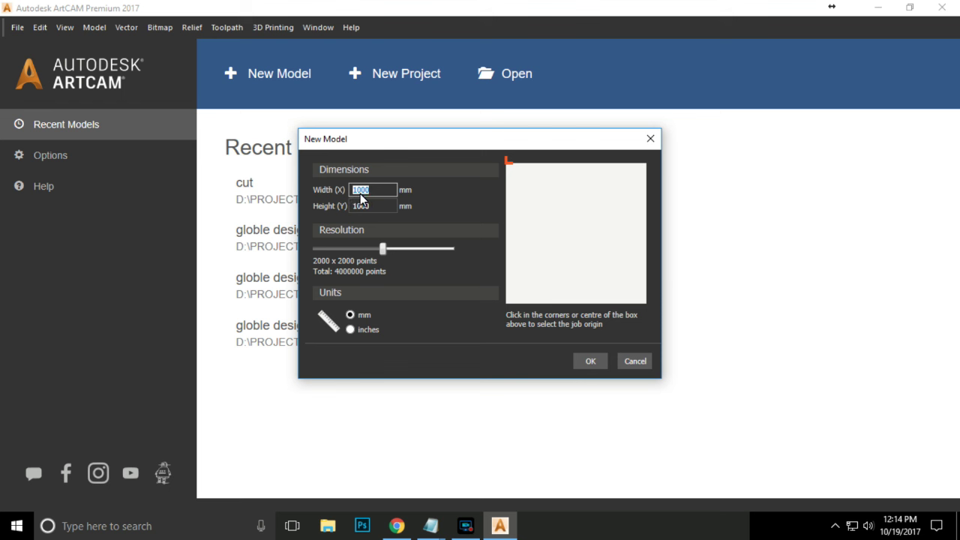
type("2440")
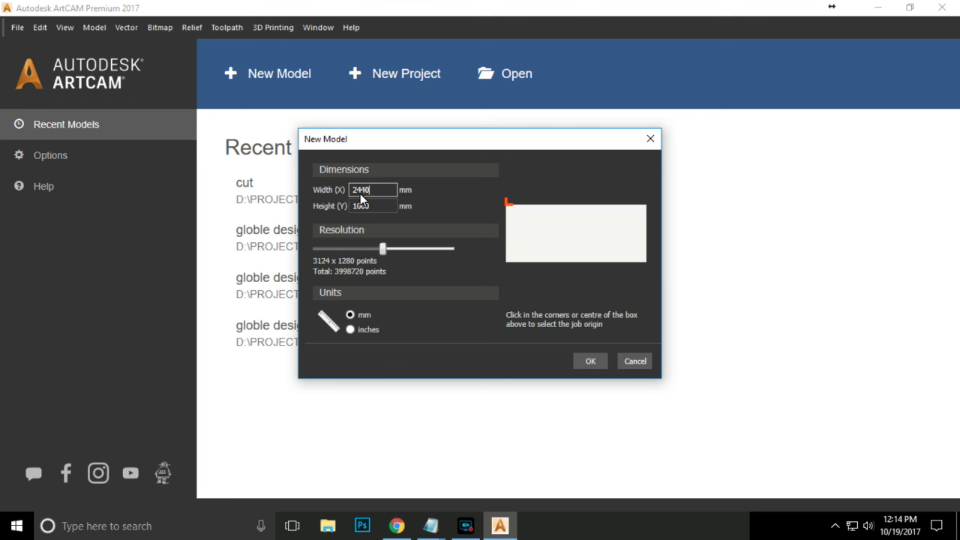
left_click(367, 207)
left_click(376, 207)
type("1220")
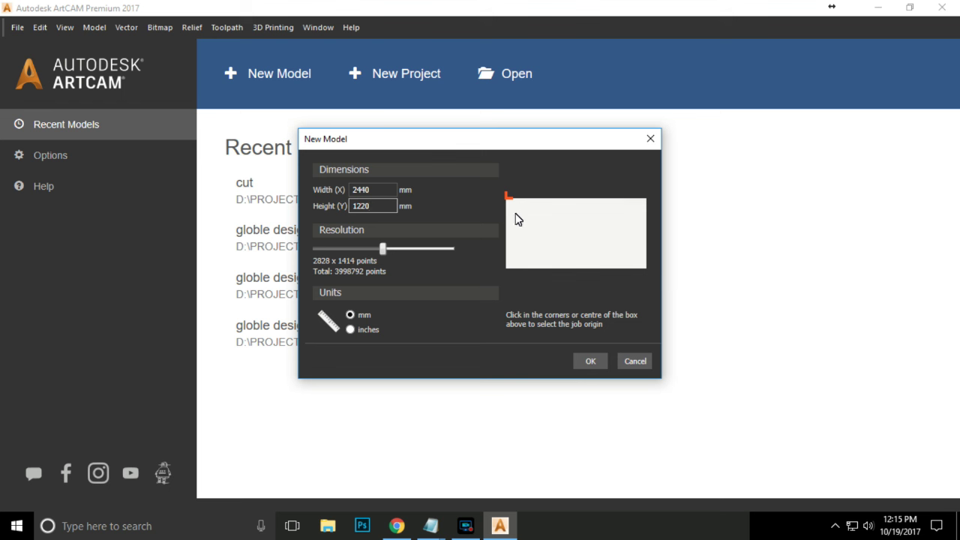
Place the job origin at the lower-left corner of the sheet and create the model.
left_click(509, 267)
left_click(576, 238)
left_click(580, 266)
left_click(508, 270)
left_click(599, 365)
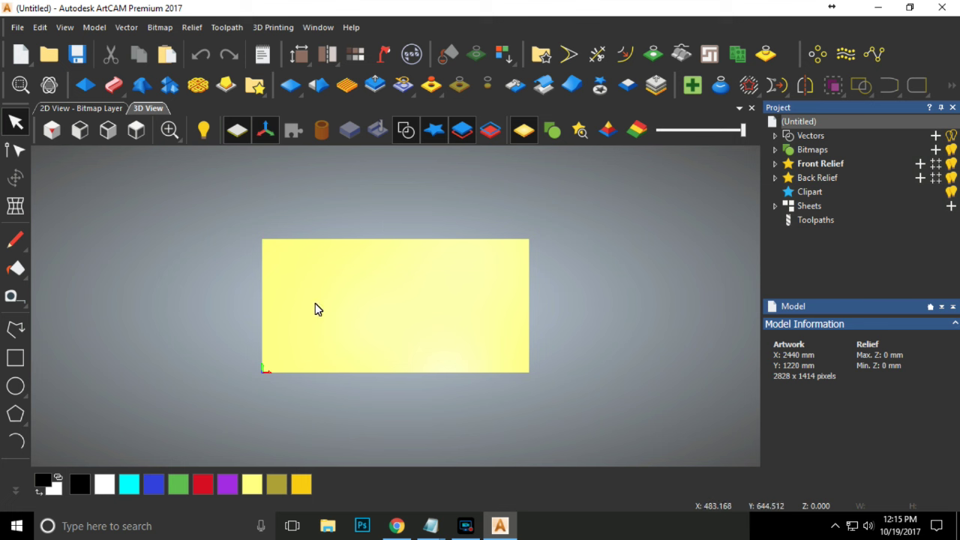
Create a rectangle vector 1000 mm wide and 500 mm high at the centre of the sheet in the 2D view.
scroll(336, 336, "up", 1)
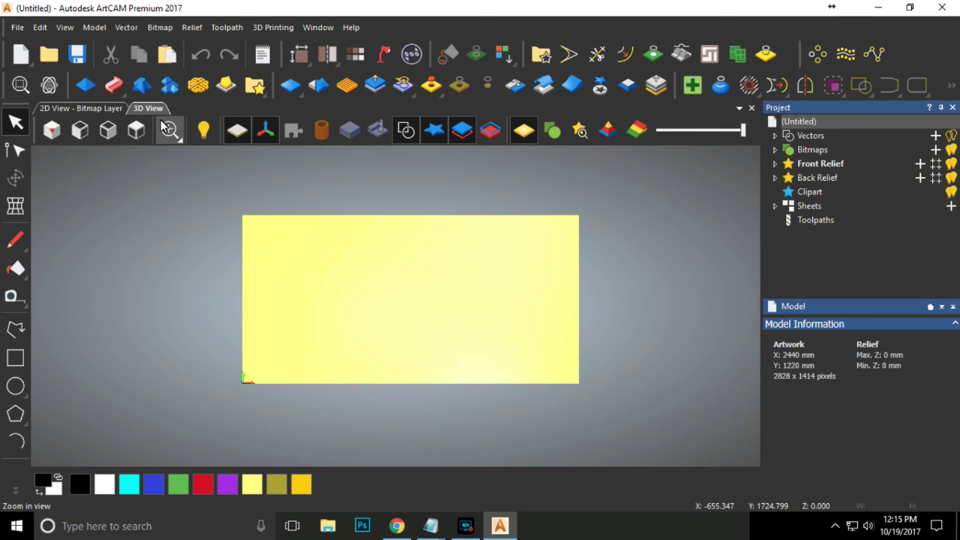
left_click(120, 109)
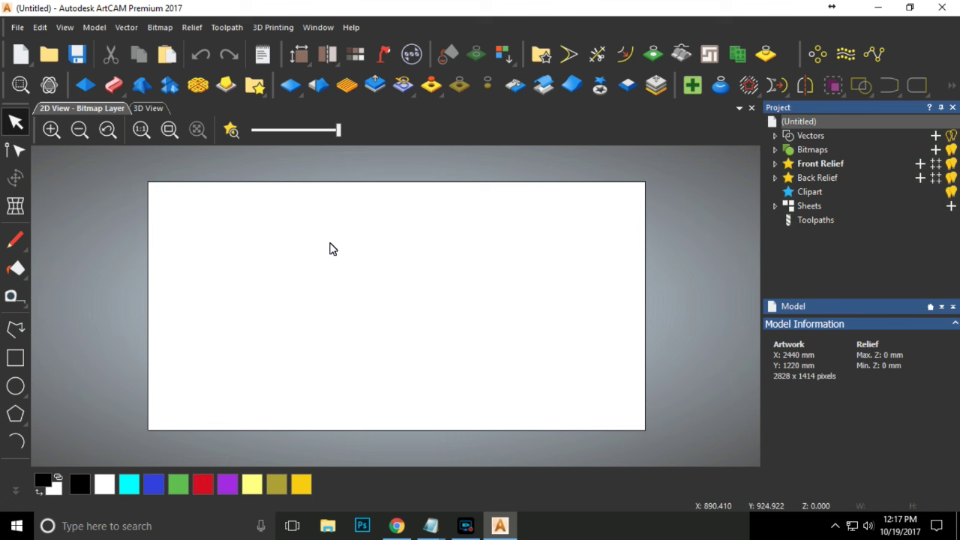
left_click(17, 360)
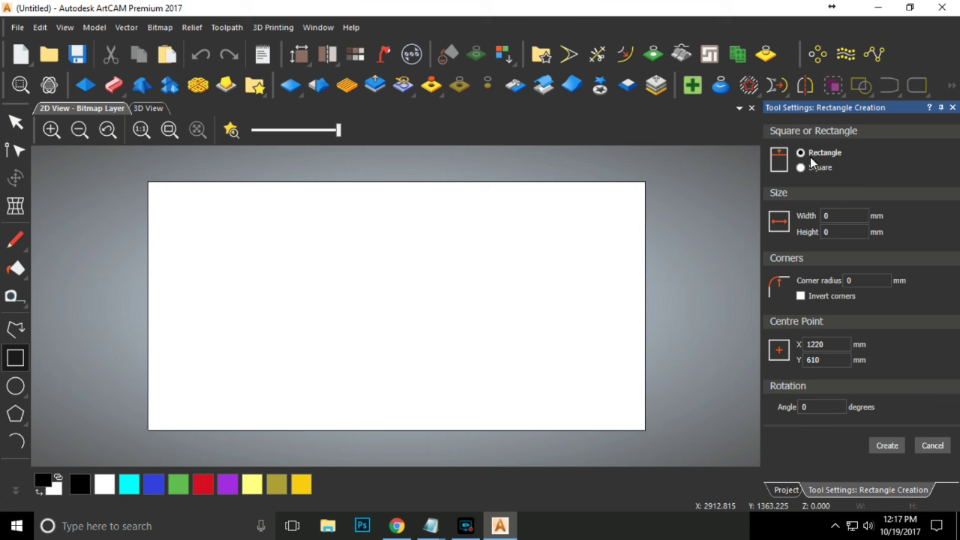
double_click(847, 218)
type("000")
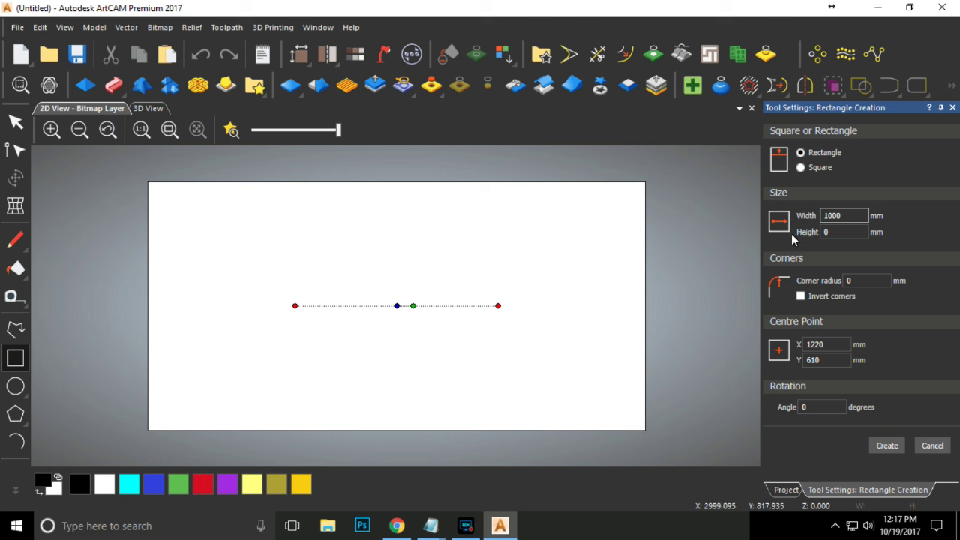
left_click(840, 232)
type("500")
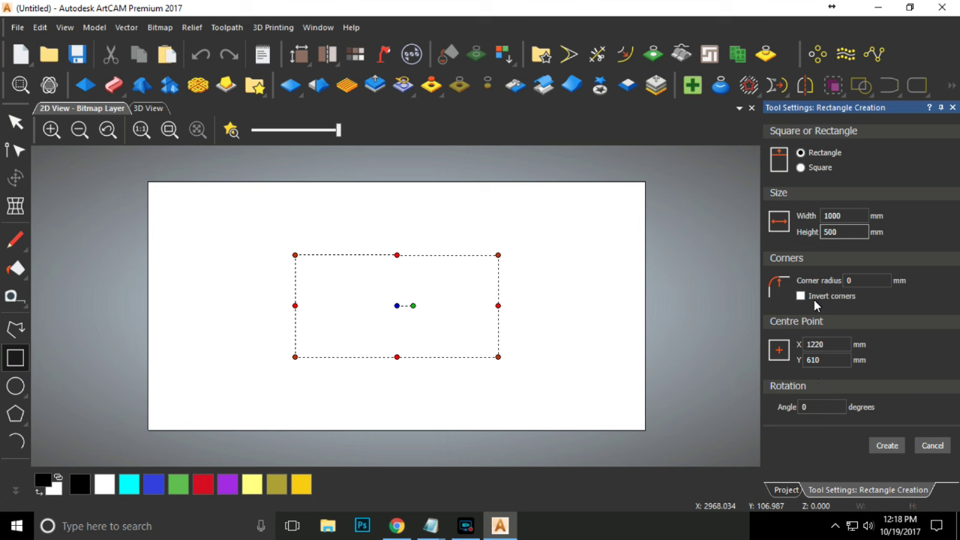
left_click(887, 445)
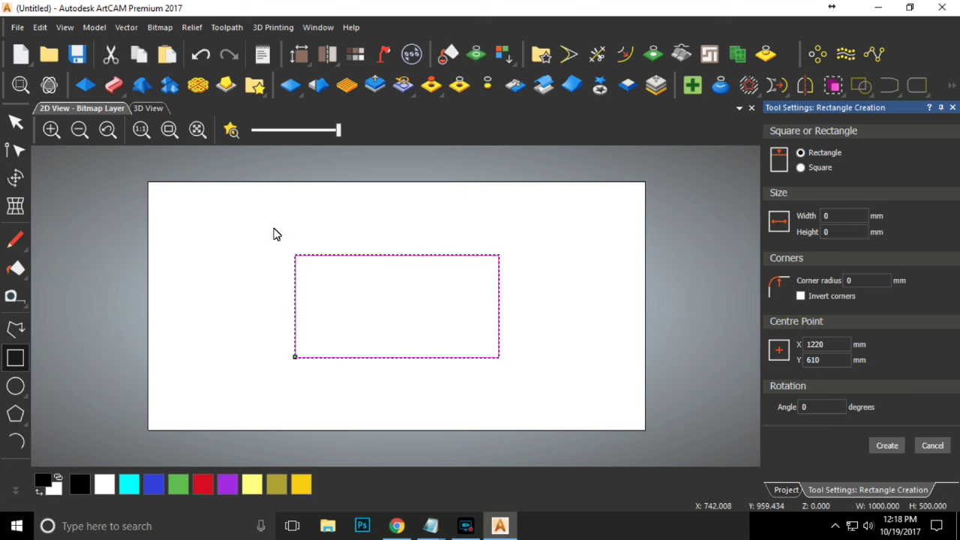
Move the rectangle from the centre into the upper-left area of the sheet and deselect it.
left_click(15, 124)
left_click(443, 307)
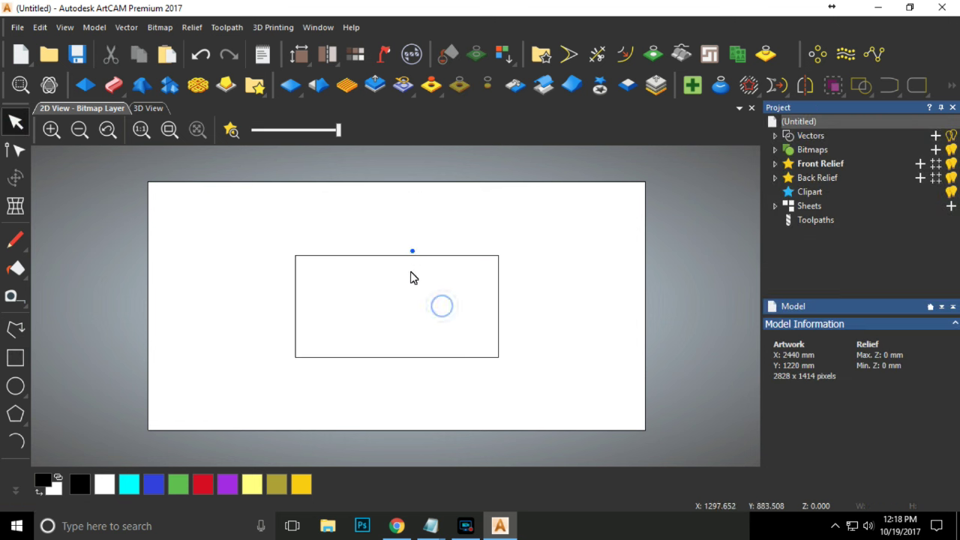
left_click(413, 255)
left_click_drag(391, 255, 287, 204)
left_click(461, 246)
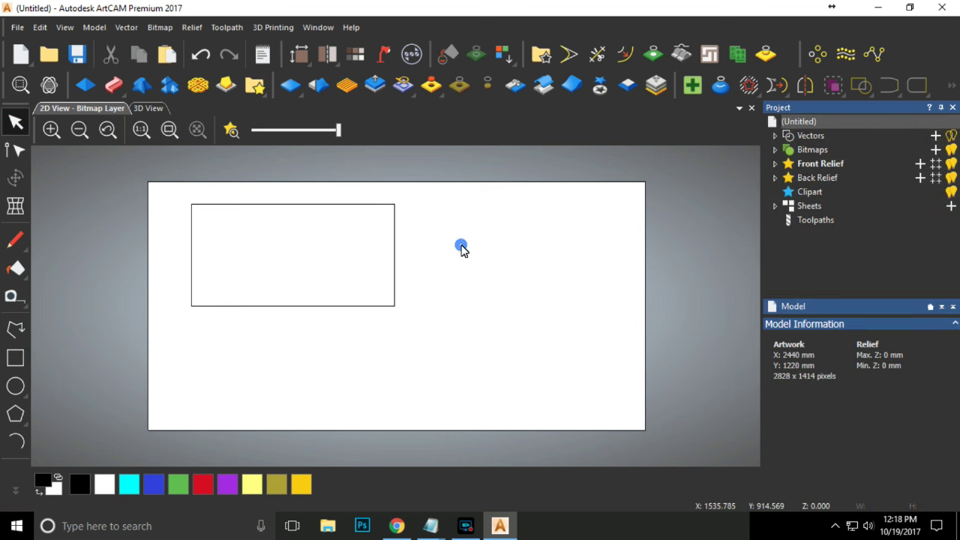
Create a second rectangle of 1000 by 500 mm with a 50 mm corner radius at the sheet's centre, and leave it deselected.
left_click(13, 362)
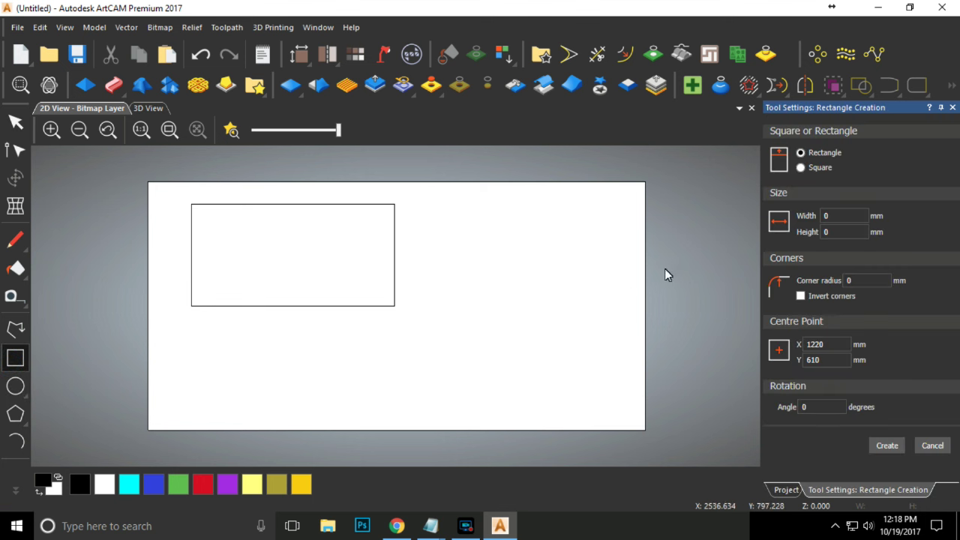
left_click(844, 215)
type("1000")
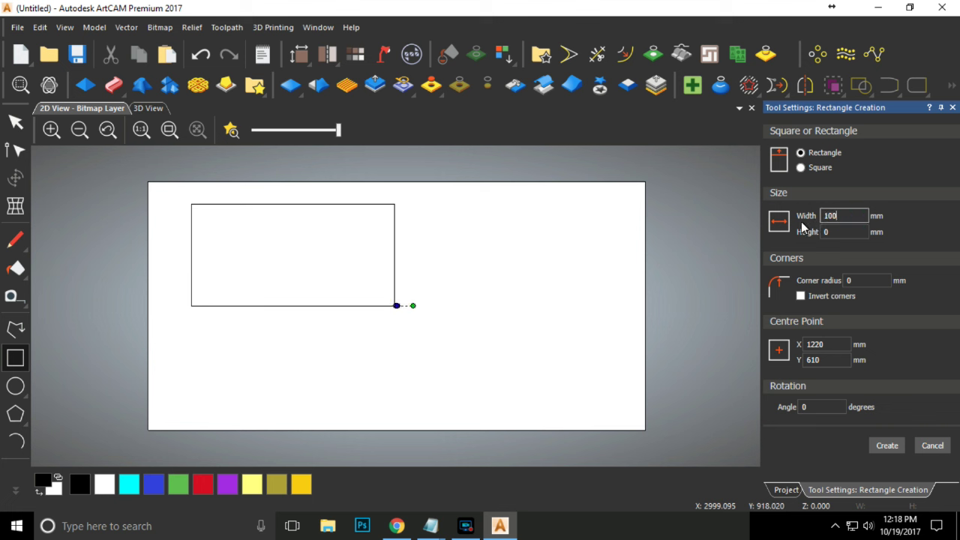
key("Tab")
type("500")
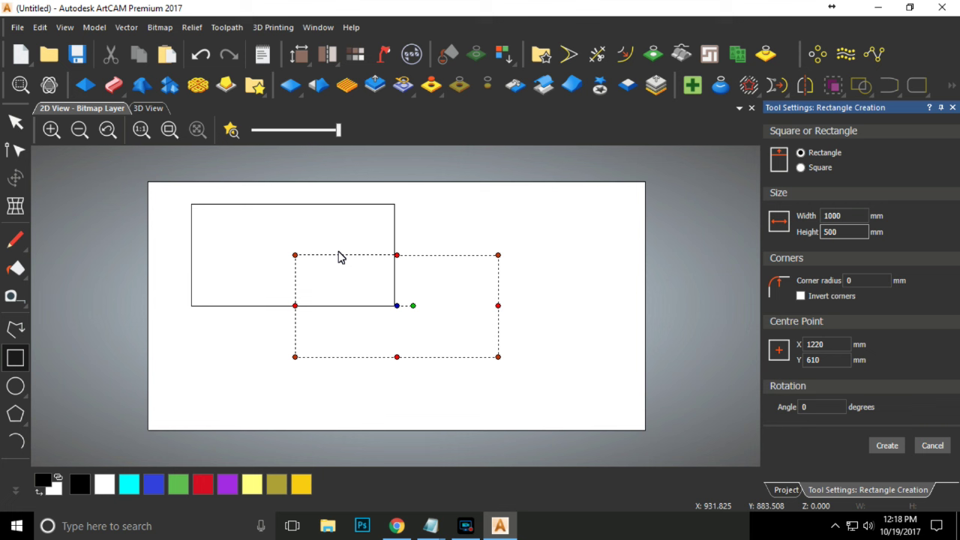
left_click(868, 281)
type("50")
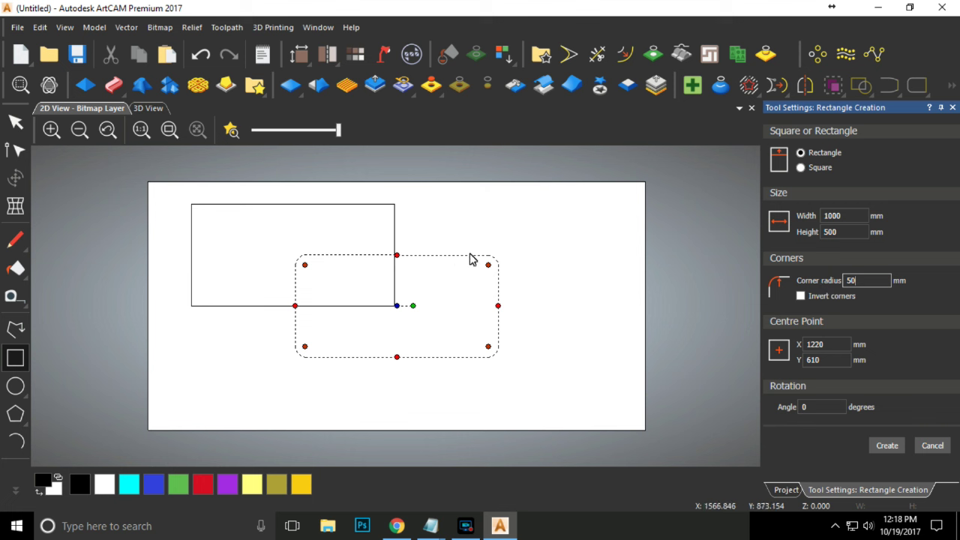
left_click(885, 447)
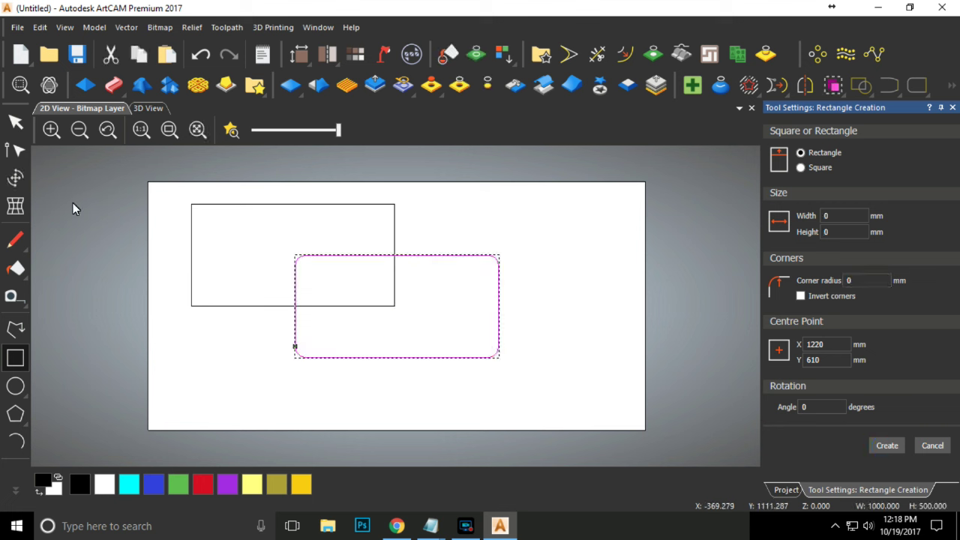
left_click(15, 125)
left_click(209, 217)
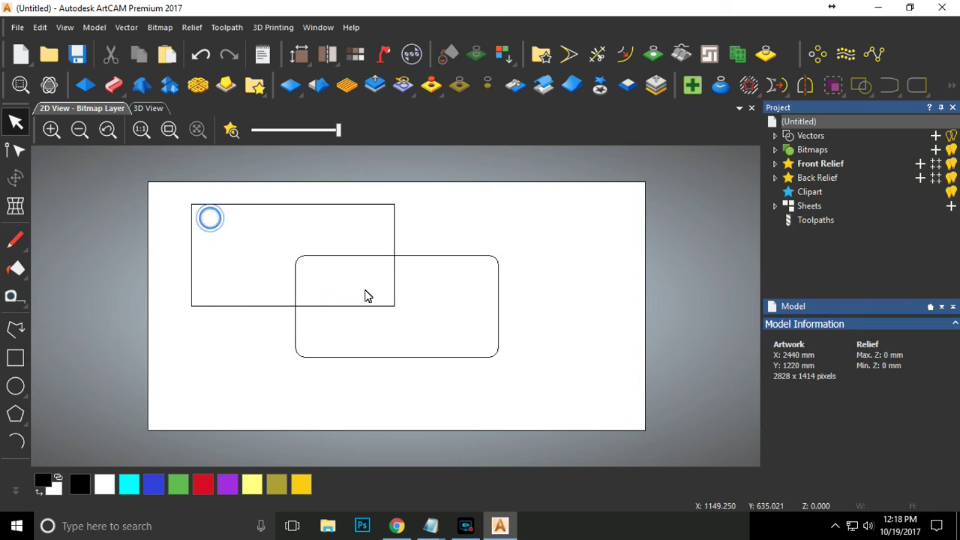
left_click(344, 256)
left_click(454, 330)
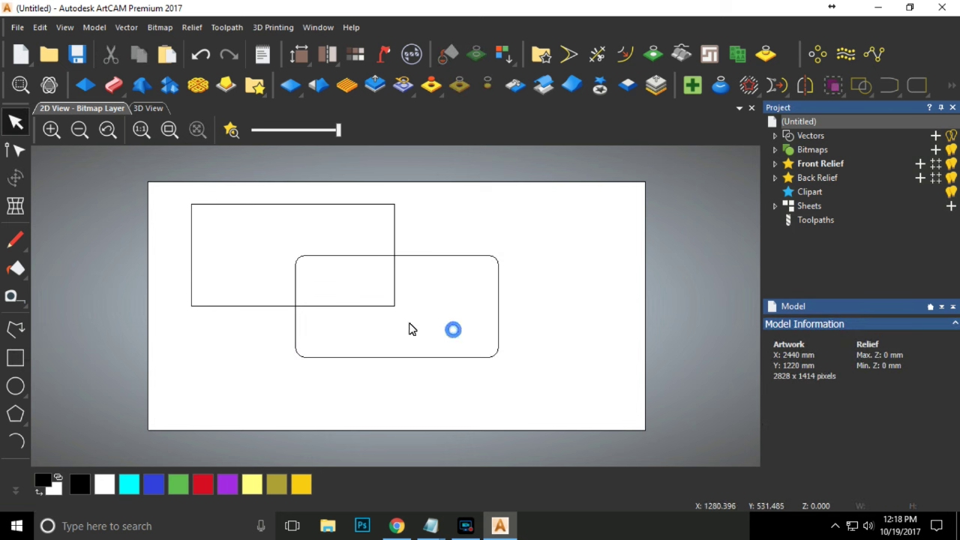
left_click(15, 357)
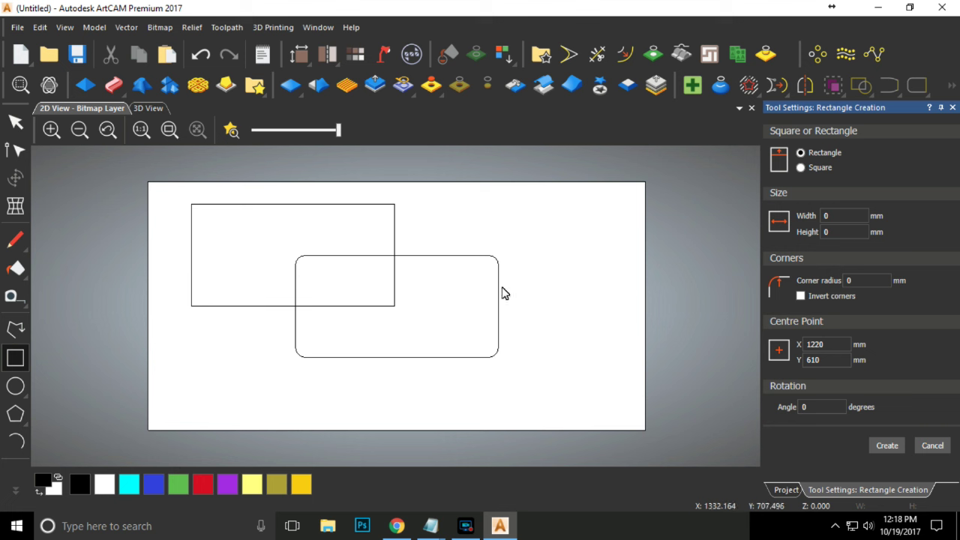
double_click(841, 217)
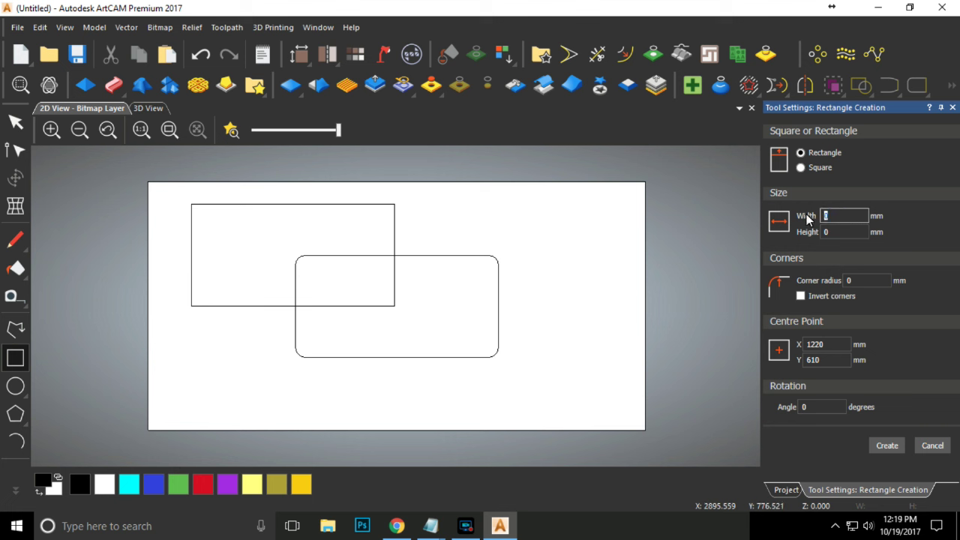
type("1000")
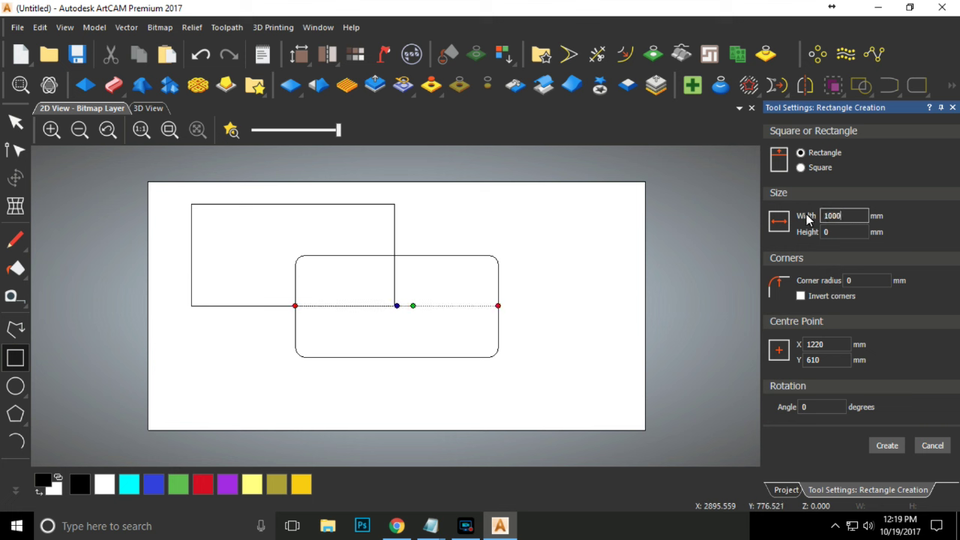
double_click(842, 234)
type("500")
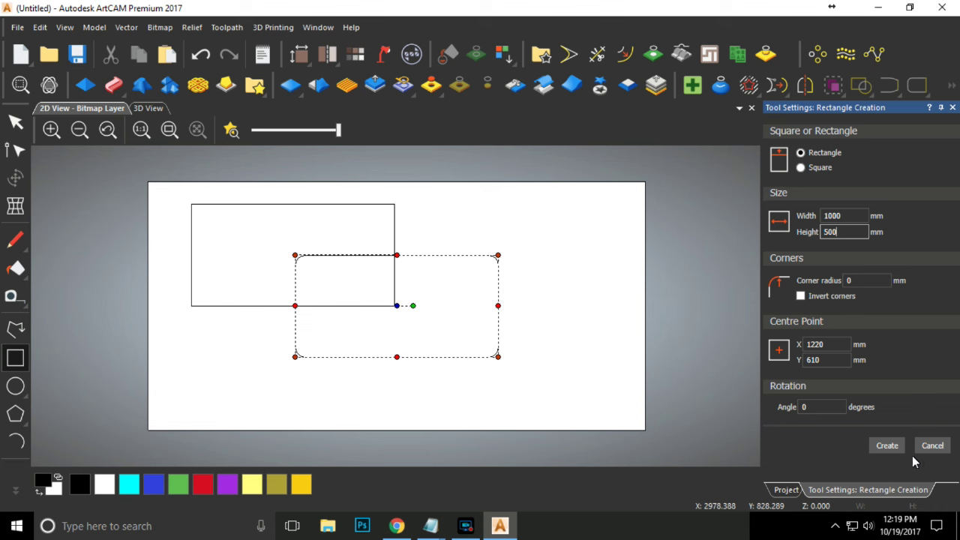
Move the rounded rectangle into the upper-right area of the sheet, beside the square-cornered one.
left_click(527, 306)
left_click(484, 261)
left_click_drag(472, 262, 580, 204)
left_click(403, 375)
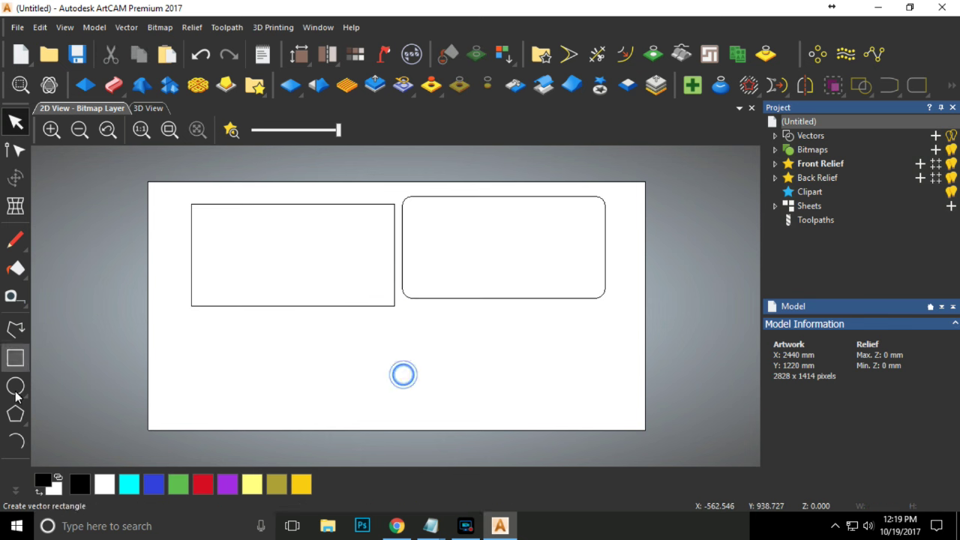
Set up another square-cornered rectangle 1000 mm wide and 500 mm high at the sheet's centre.
left_click(13, 362)
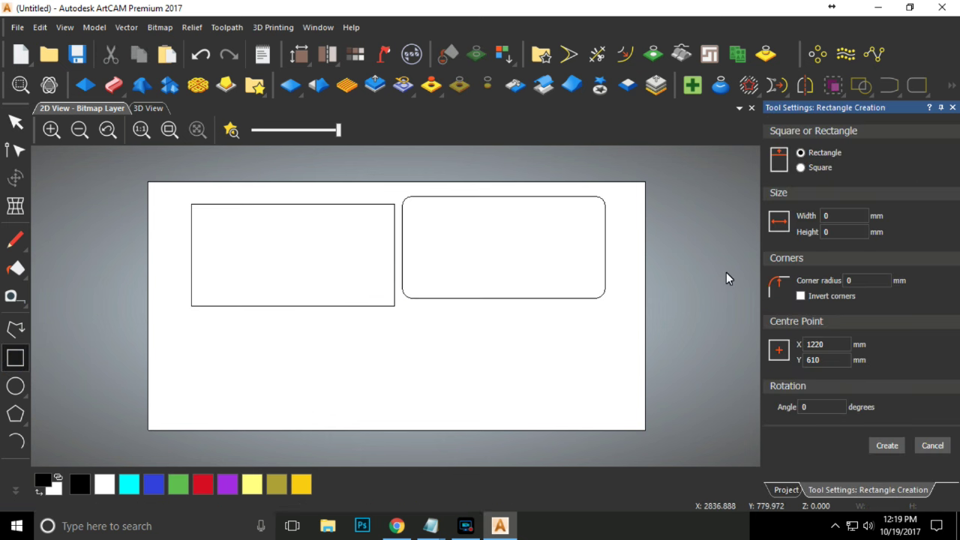
double_click(839, 216)
type("1000")
double_click(841, 232)
type("500")
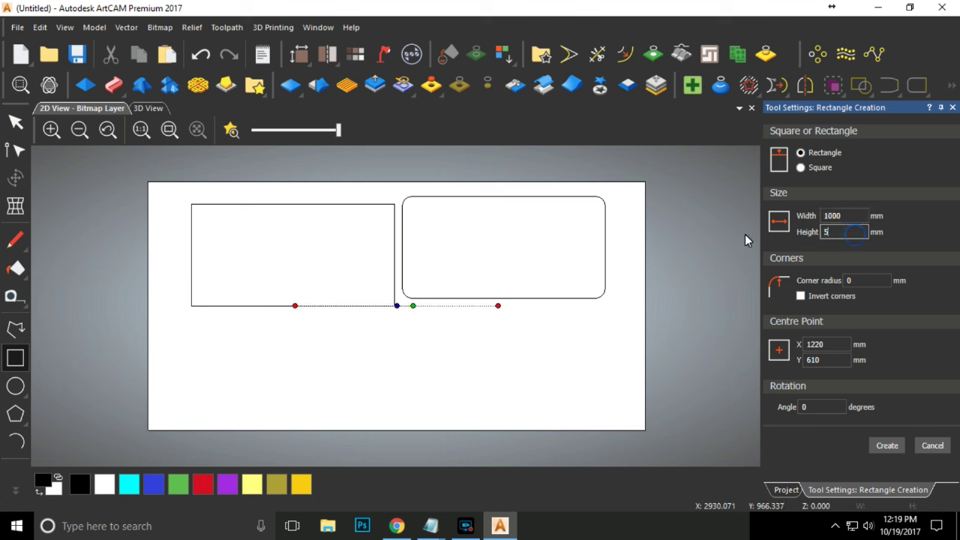
left_click(869, 282)
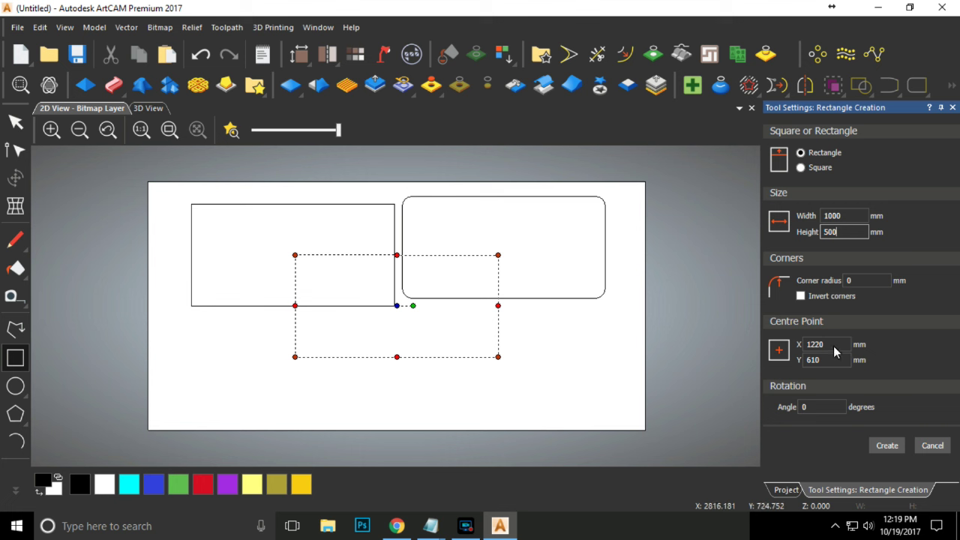
Try rotation angles of 45, 30, 0, 180 and 90 degrees on the new rectangle.
double_click(821, 412)
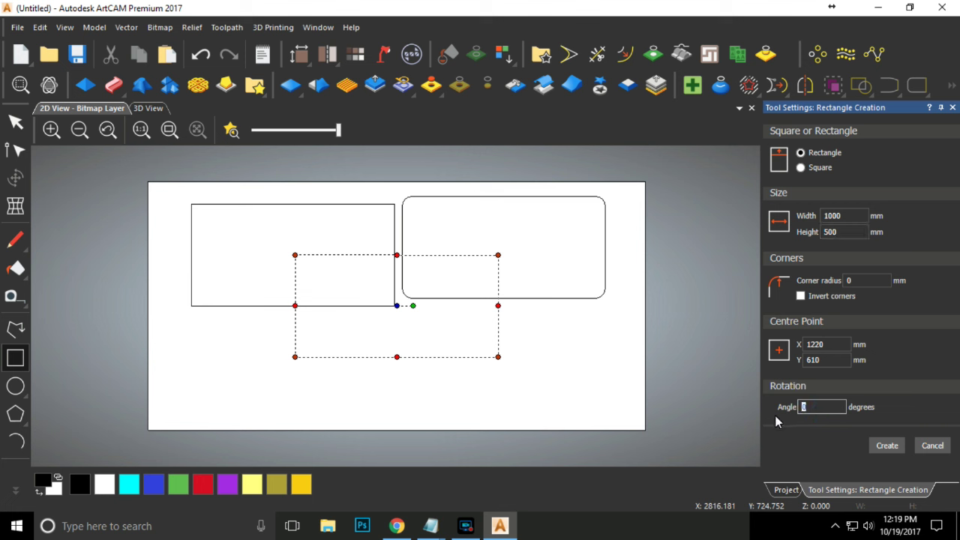
type("45")
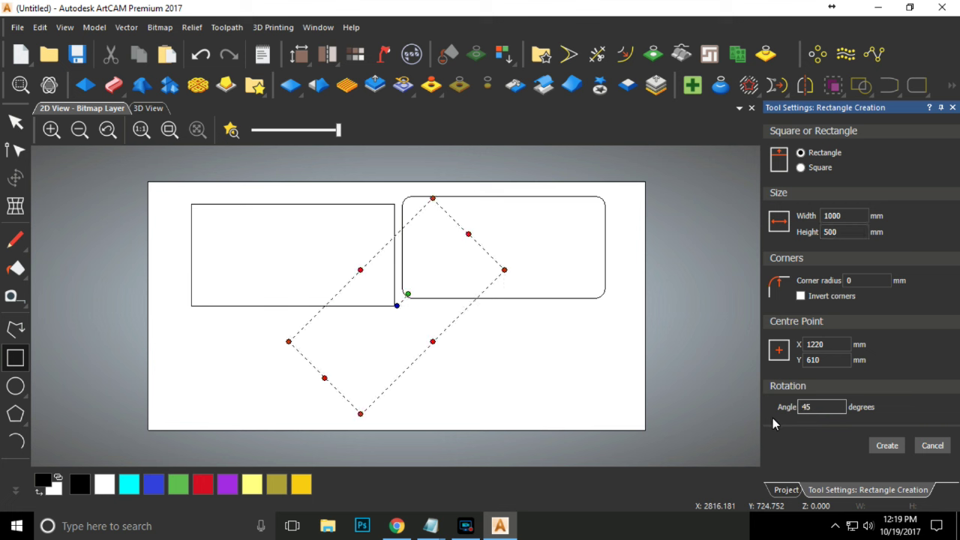
double_click(821, 407)
type("30")
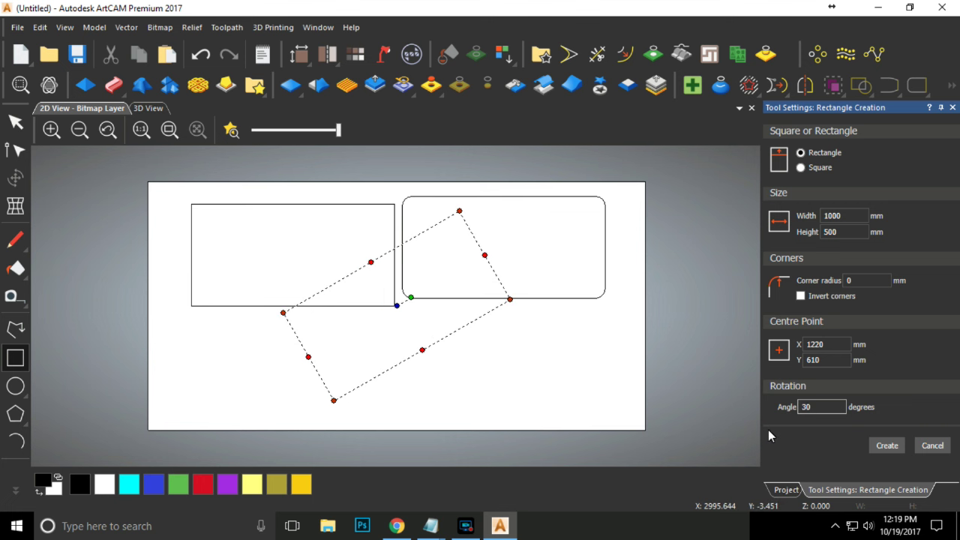
double_click(823, 407)
type("0")
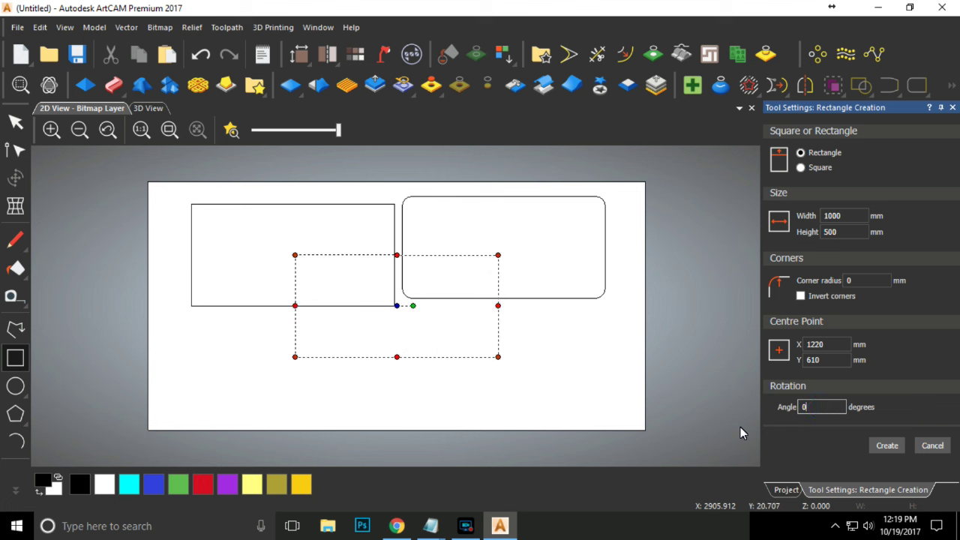
double_click(820, 408)
type("180")
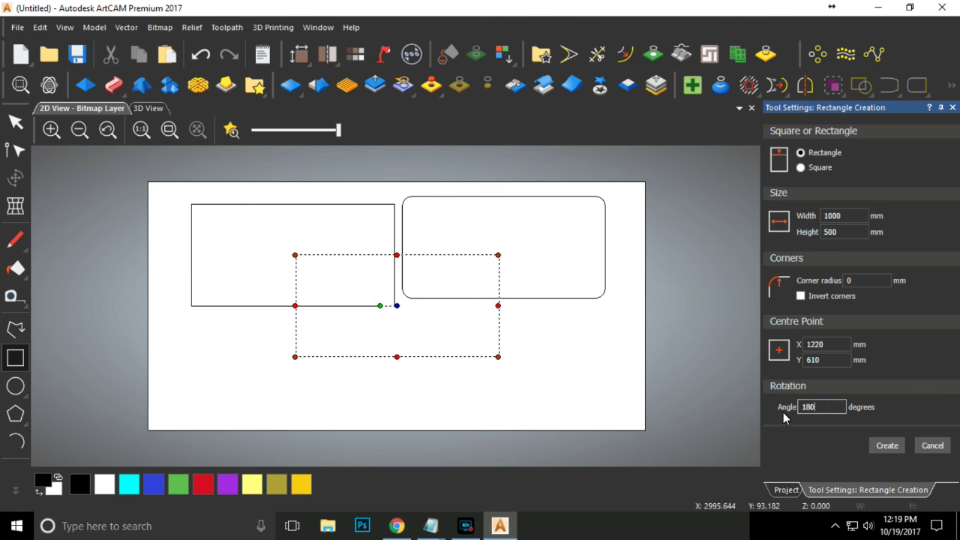
key("ctrl+a")
type("90")
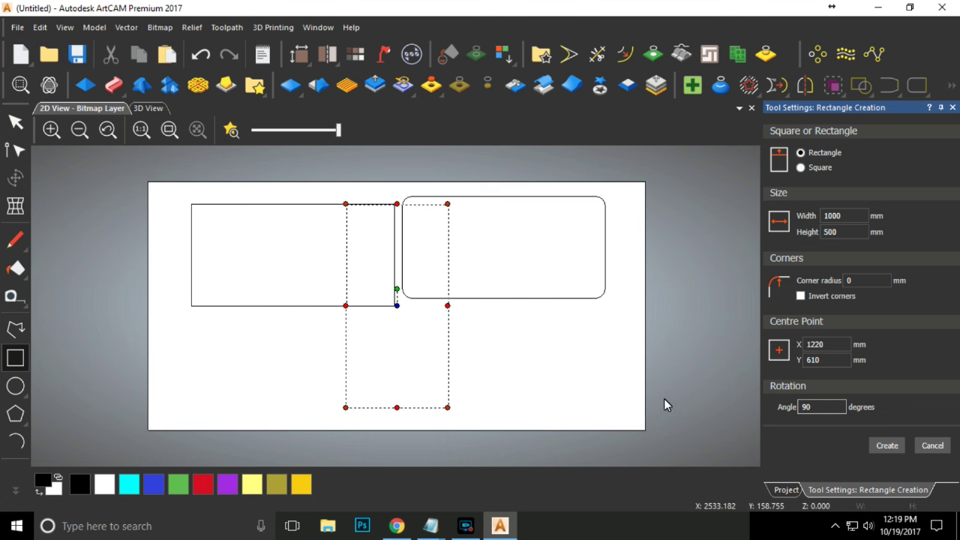
Set the rotation angle to 0 degrees and create the rectangle.
double_click(816, 409)
type("0")
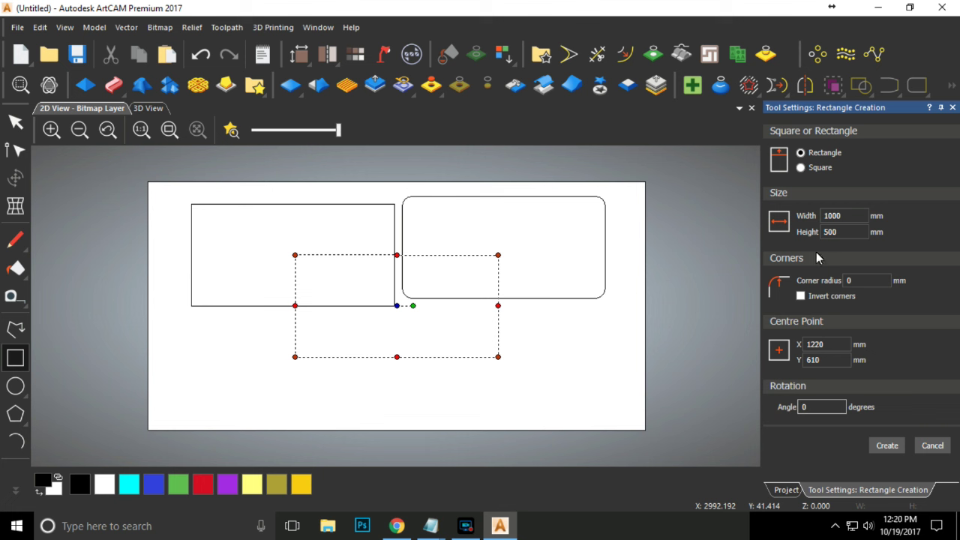
left_click(887, 447)
key("Escape")
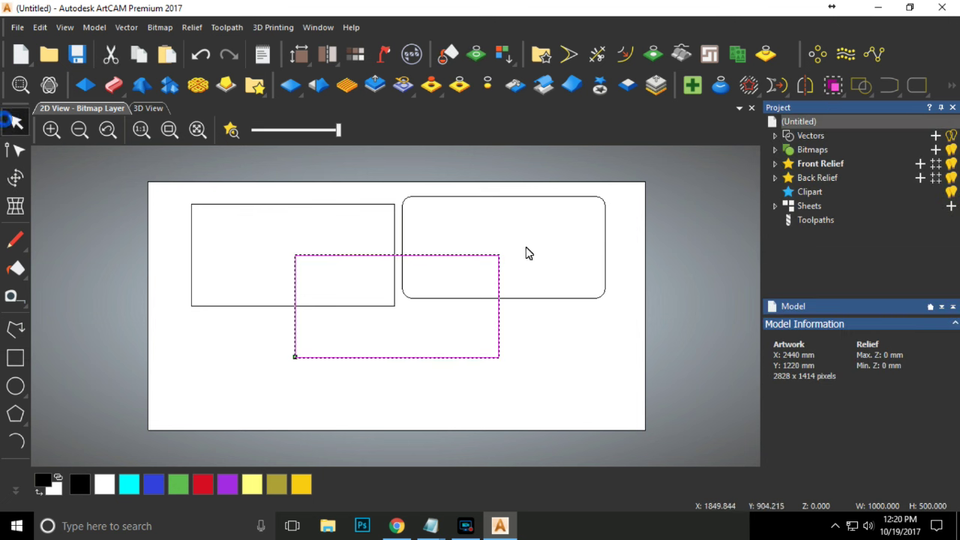
Delete all three rectangles from the sheet.
left_click(530, 252)
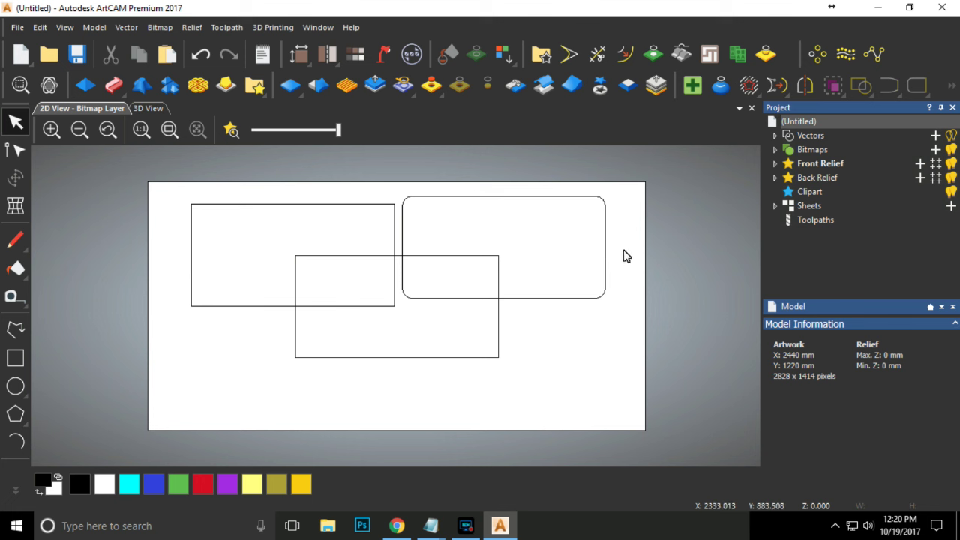
left_click_drag(630, 246, 181, 396)
key("Delete")
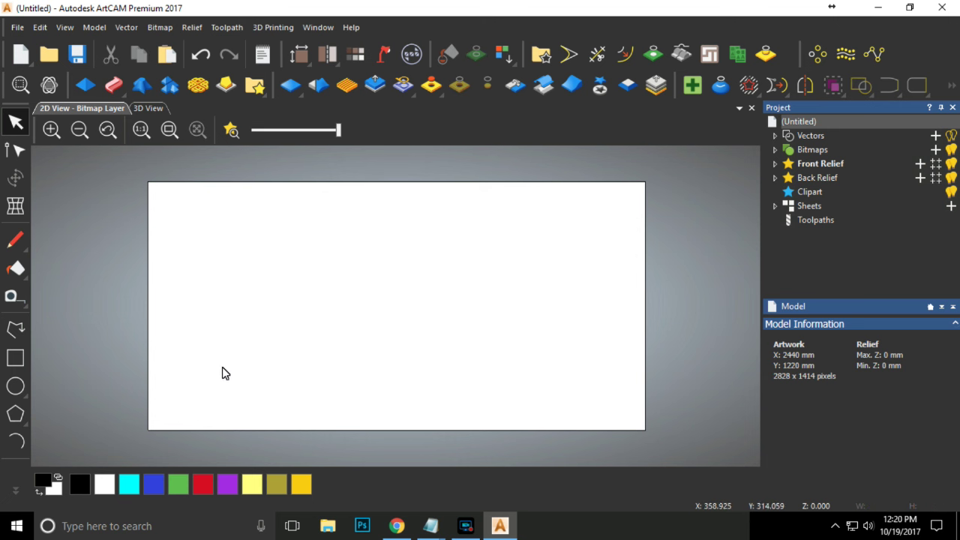
Draw an open polyline of six straight segments, about 1626 mm wide and 611 mm high, and delete it.
left_click(17, 330)
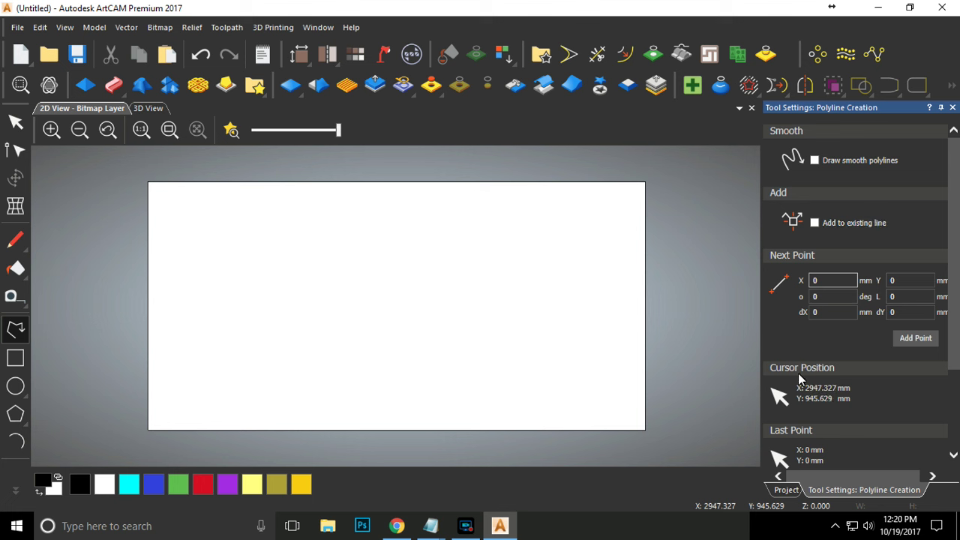
left_click(188, 324)
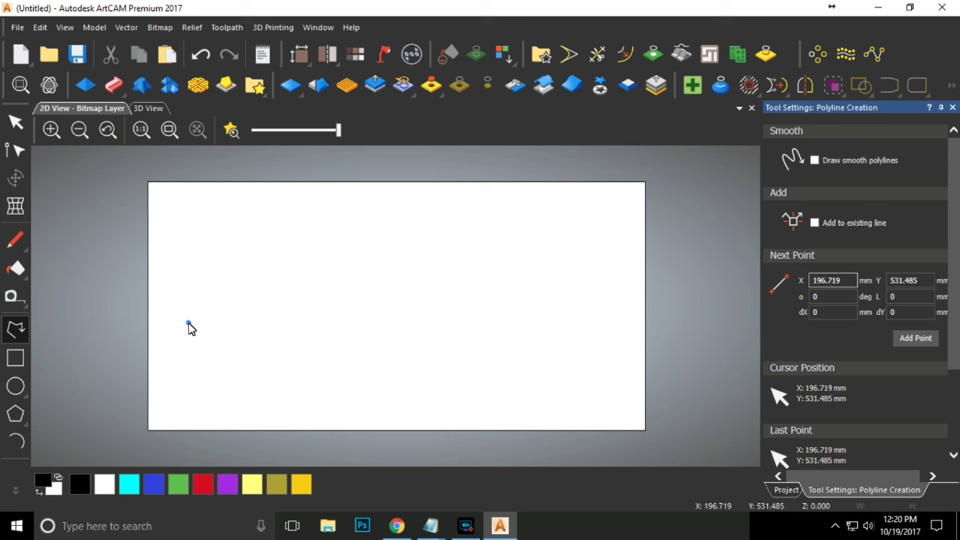
left_click(256, 245)
left_click(441, 246)
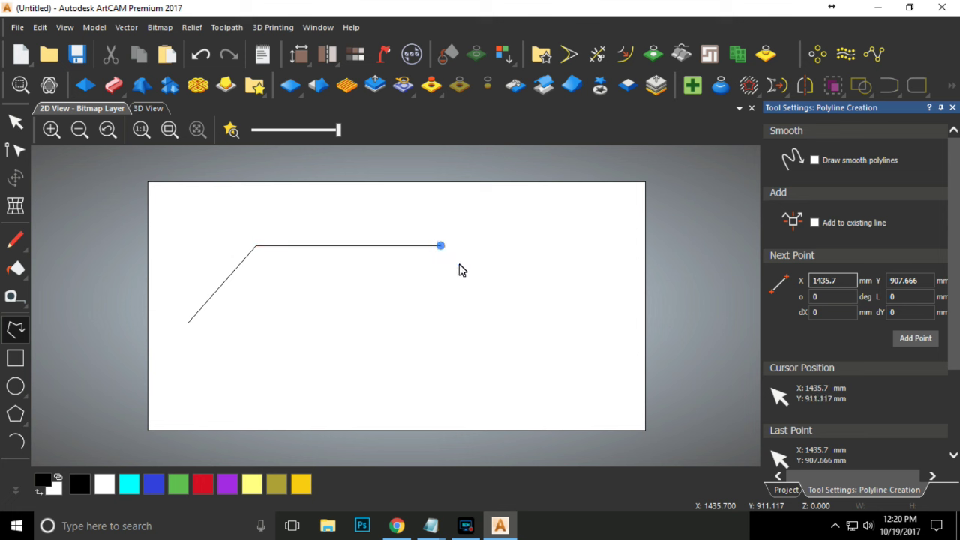
left_click(518, 357)
left_click(344, 368)
left_click(329, 288)
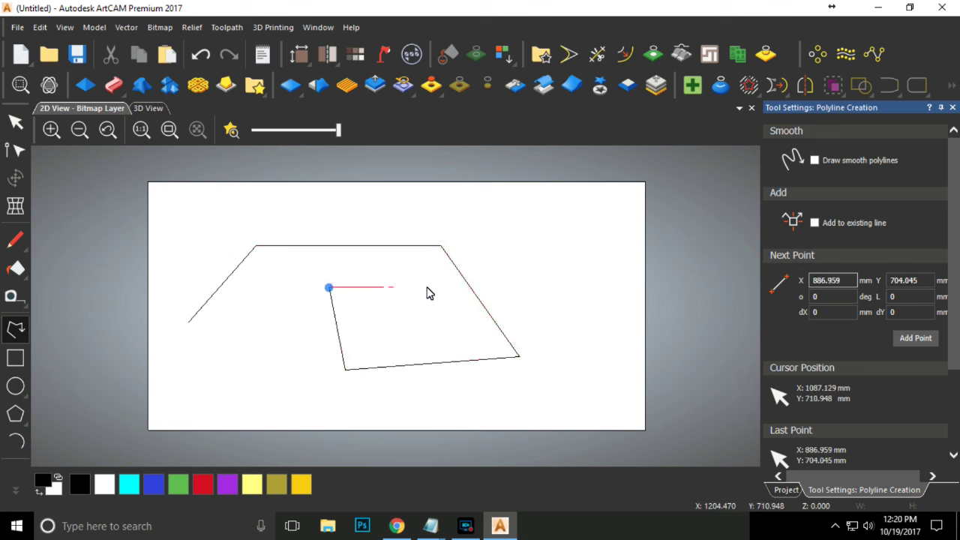
left_click(450, 289)
key("Escape")
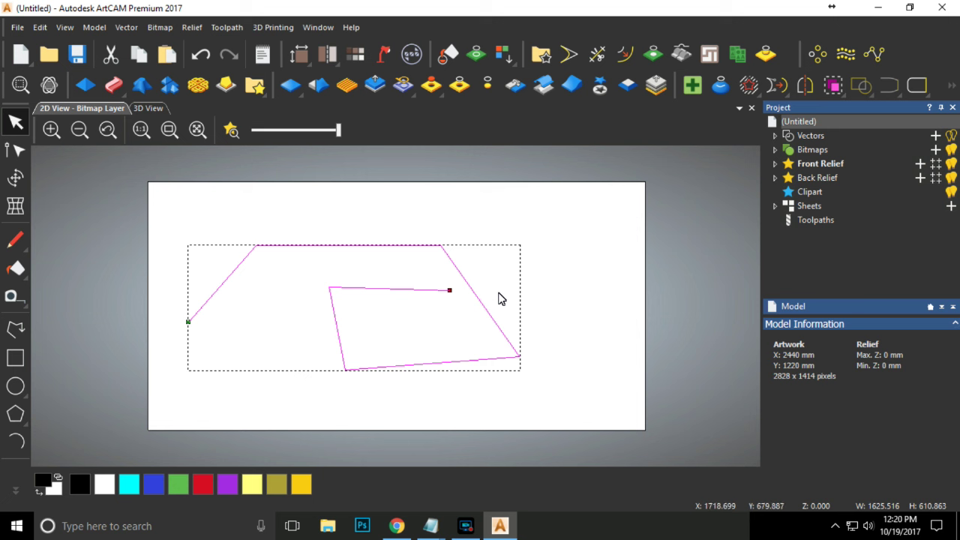
key("Delete")
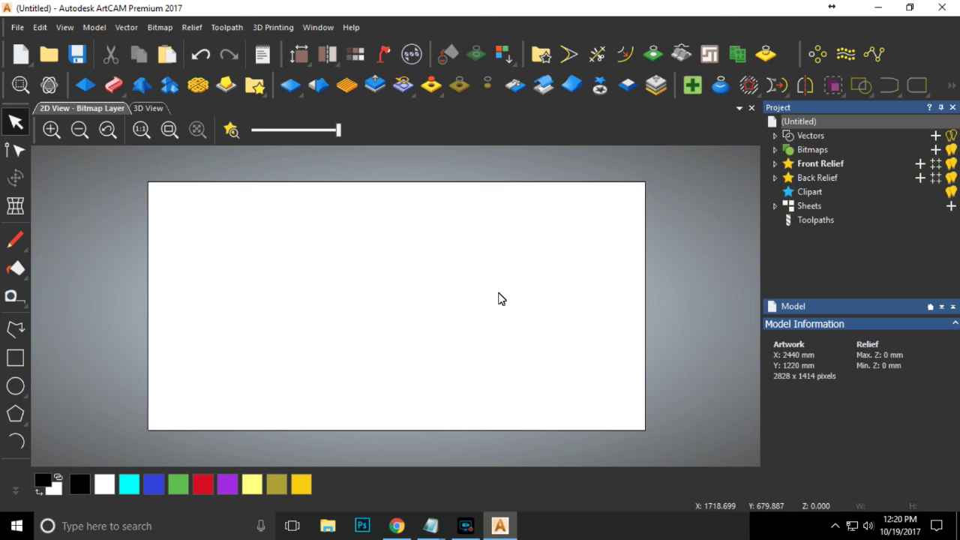
Start a polyline with smooth drawing on, placing seven points that curve across the sheet and loop around its right half.
left_click(11, 331)
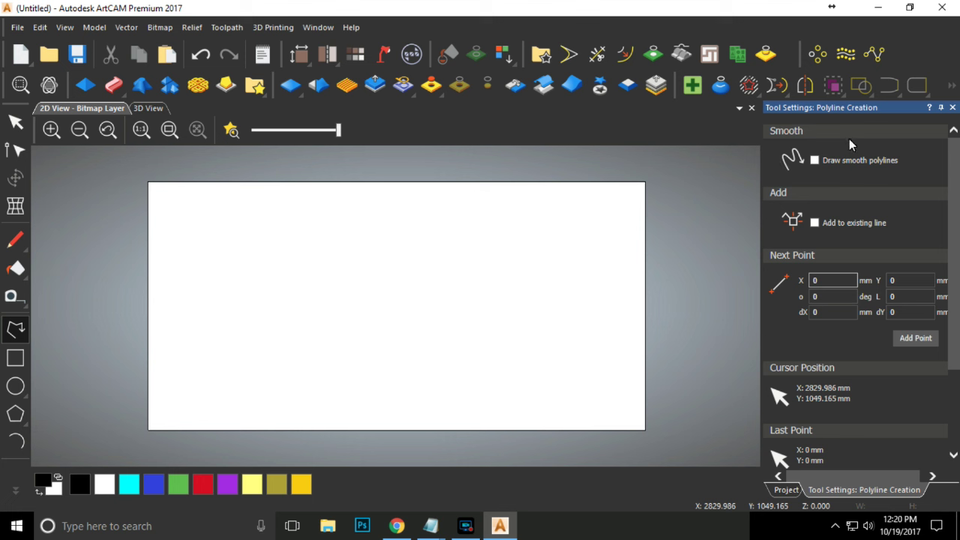
left_click(814, 159)
left_click(230, 335)
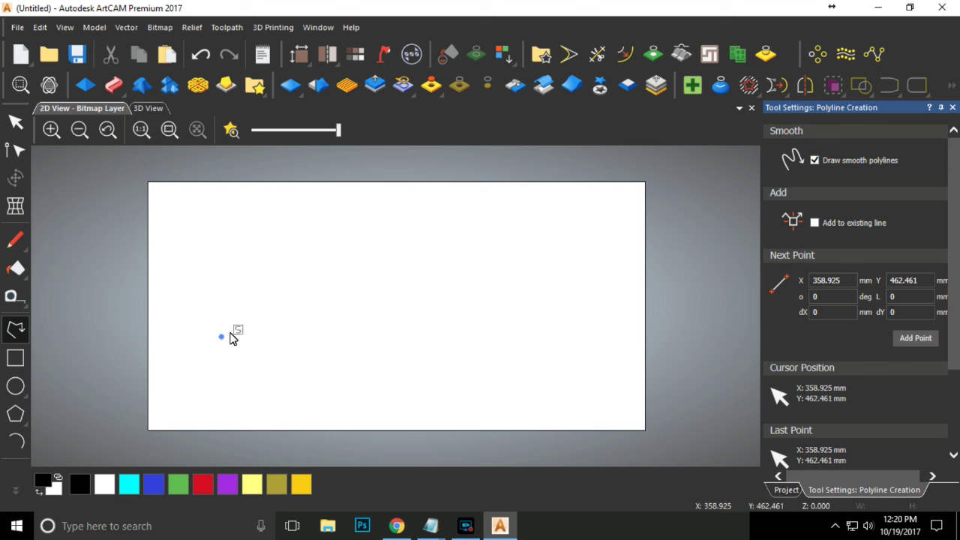
left_click(300, 276)
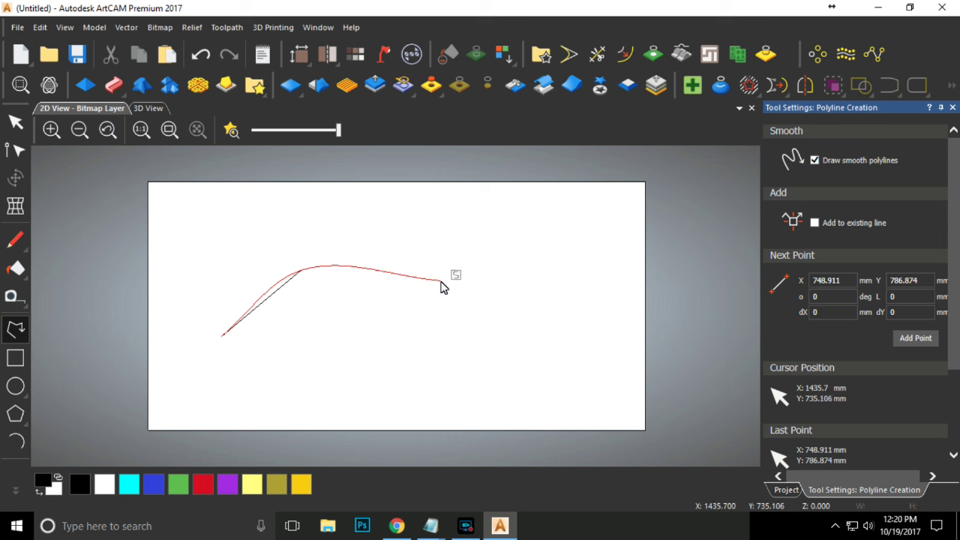
left_click(425, 280)
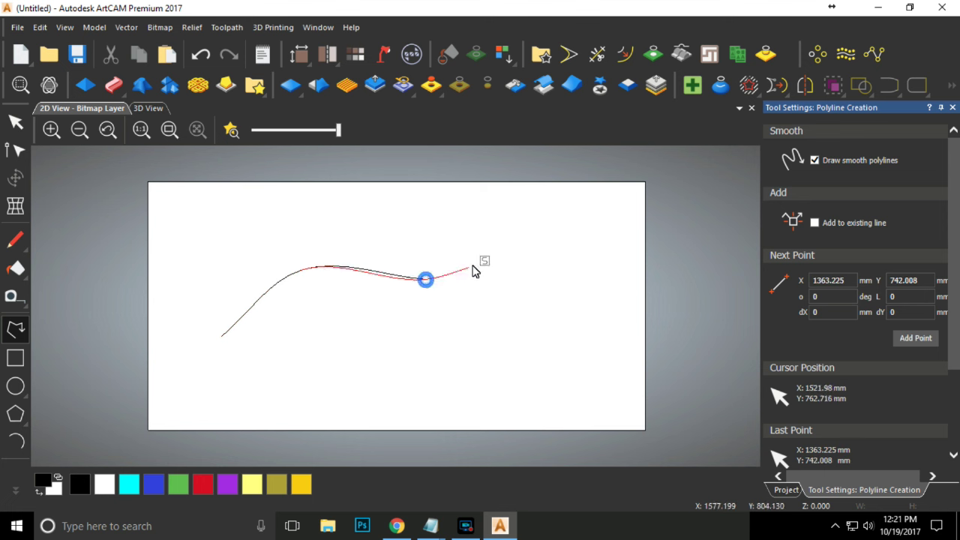
left_click(506, 218)
left_click(594, 259)
left_click(489, 367)
left_click(372, 324)
Turn off smooth drawing and continue the same polyline with five straight segments, ending it open at about 1957 × 893 mm overall.
left_click(815, 160)
left_click(345, 339)
left_click(224, 396)
left_click(195, 318)
left_click(225, 250)
left_click(310, 241)
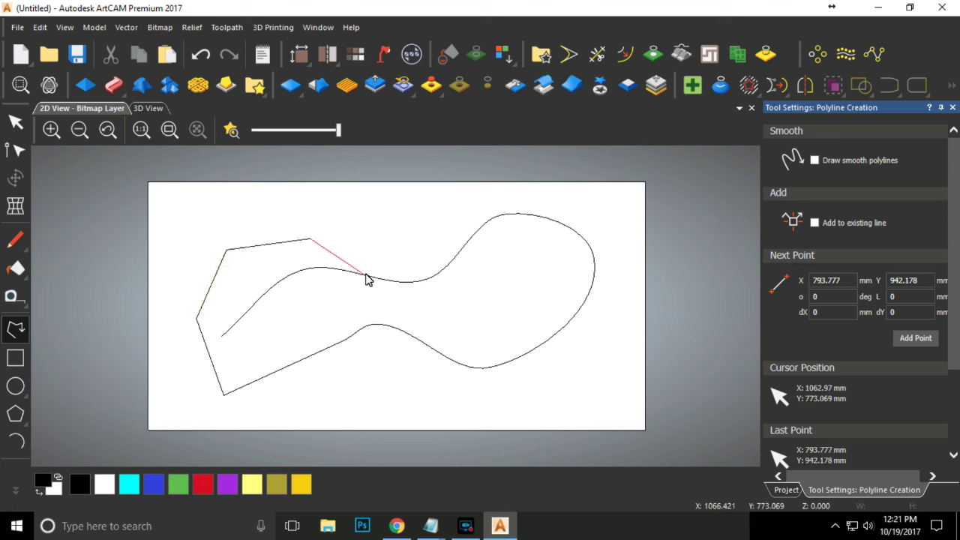
key("Escape")
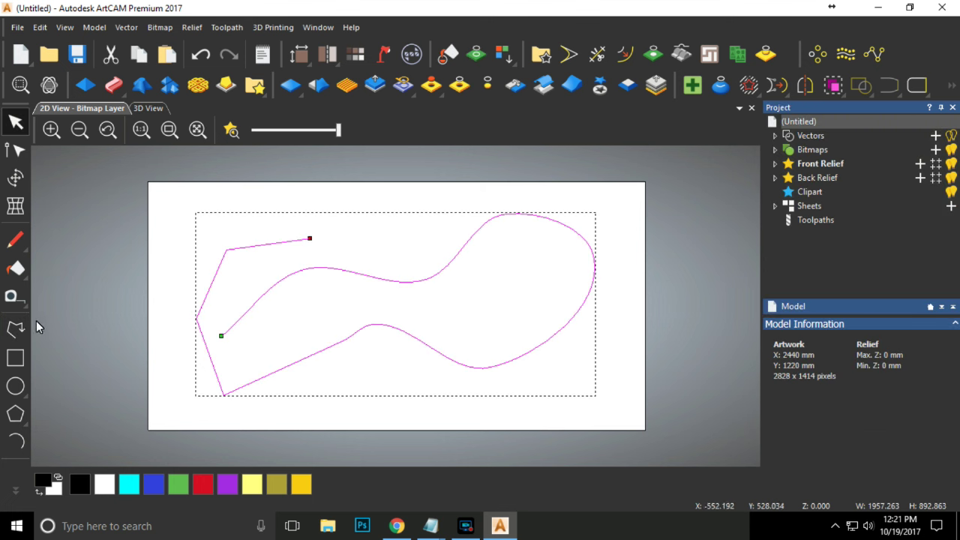
Extend the polyline from its open end with two straight segments using Add to existing line, and delete the whole polyline.
left_click(17, 327)
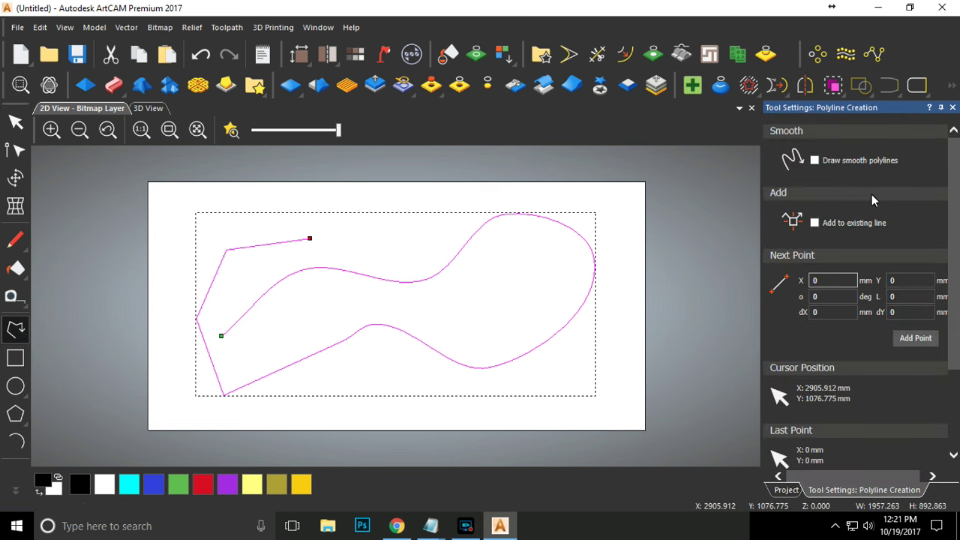
left_click(814, 223)
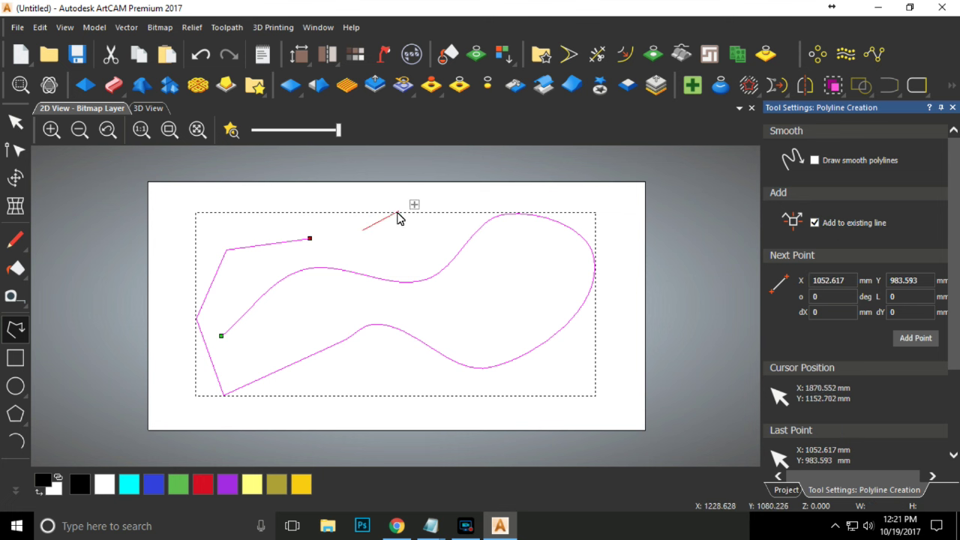
key("Escape")
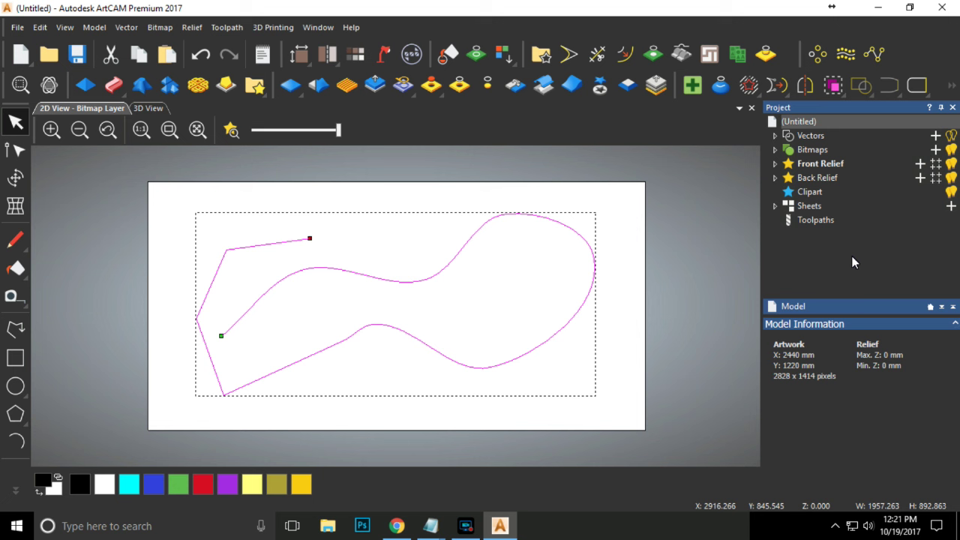
left_click(16, 327)
left_click(310, 239)
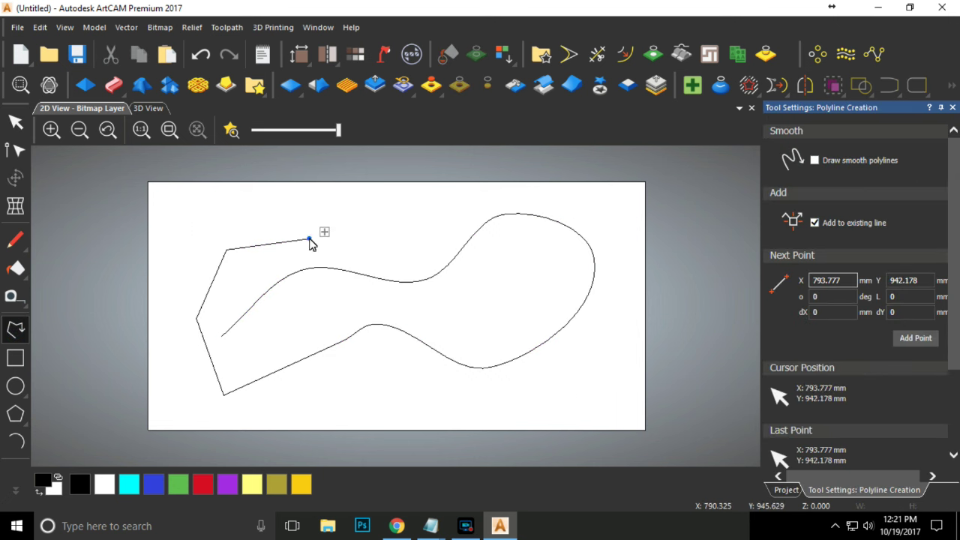
left_click(417, 201)
left_click(597, 202)
key("Escape")
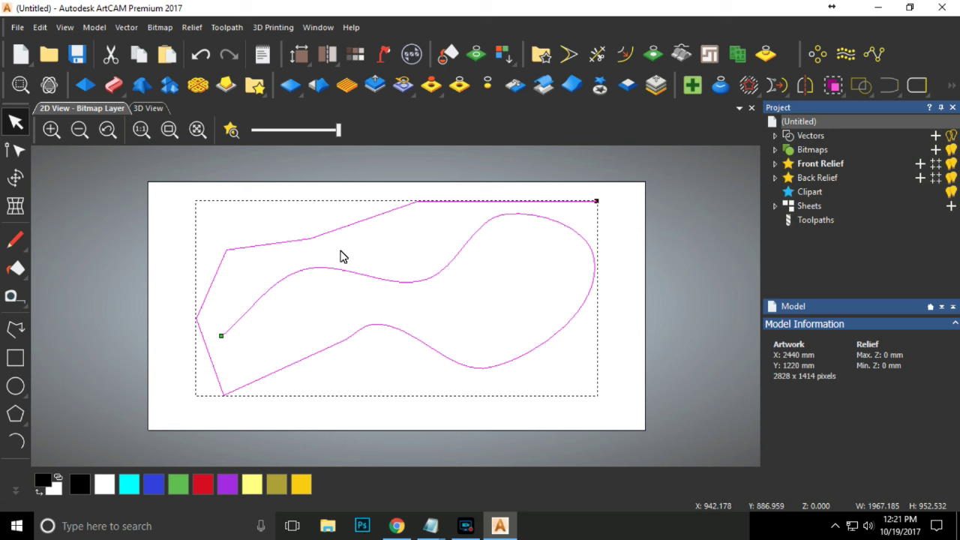
key("Delete")
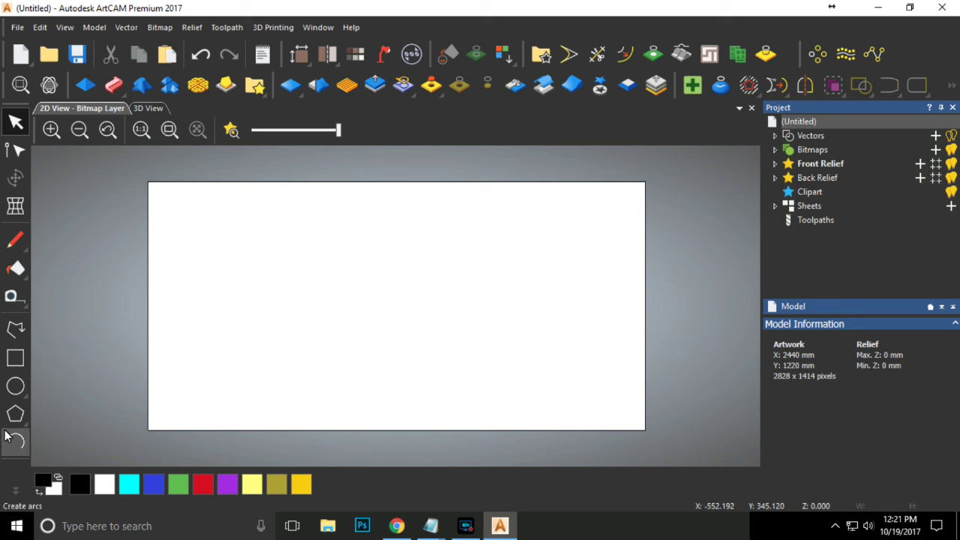
Try a circle centred at X 200, Y 200 mm with a radius of 100 mm, and discard it.
left_click(15, 389)
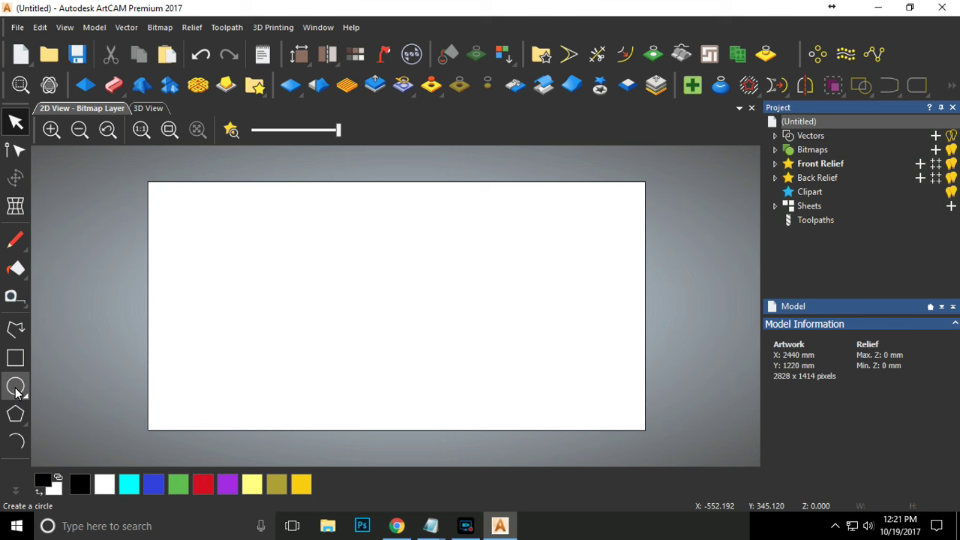
left_click(15, 387)
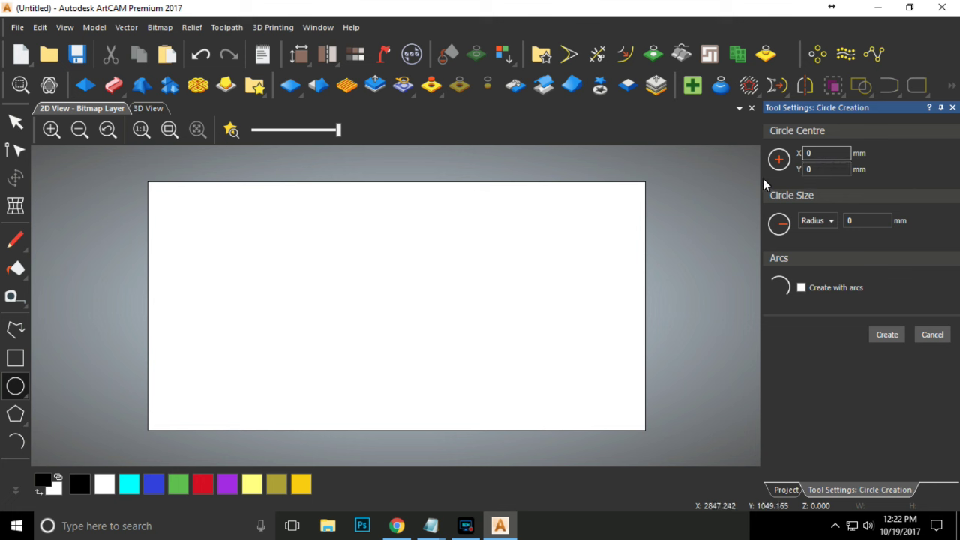
type("200")
left_click(840, 171)
double_click(828, 171)
type("200")
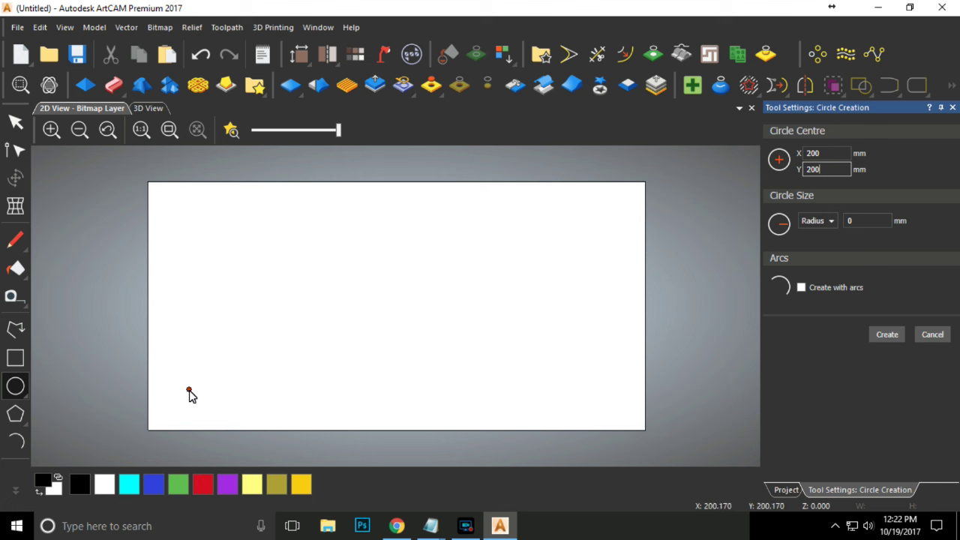
left_click(862, 217)
left_click_drag(862, 217, 841, 225)
type("100")
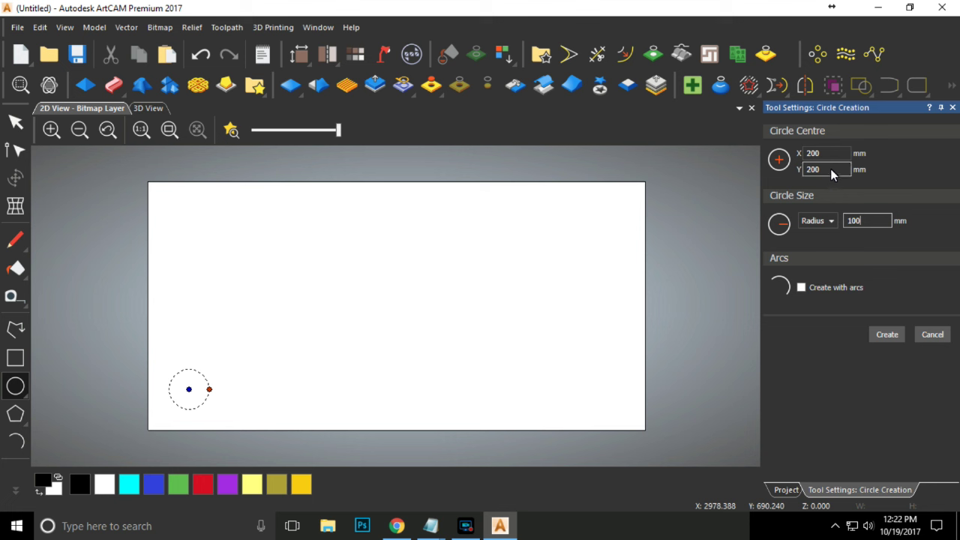
left_click(932, 334)
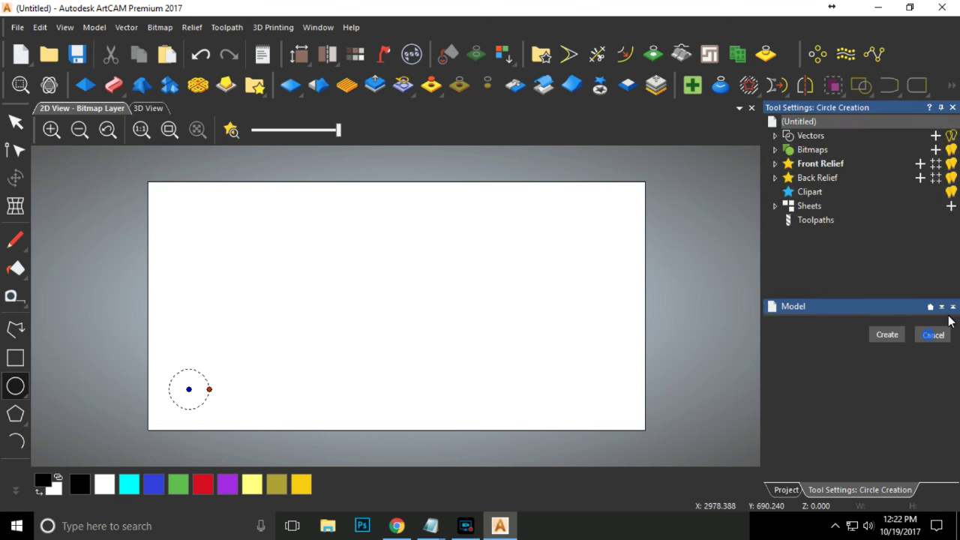
Create a circle of 200 mm radius, centred at about X 928, Y 780 mm.
left_click(15, 384)
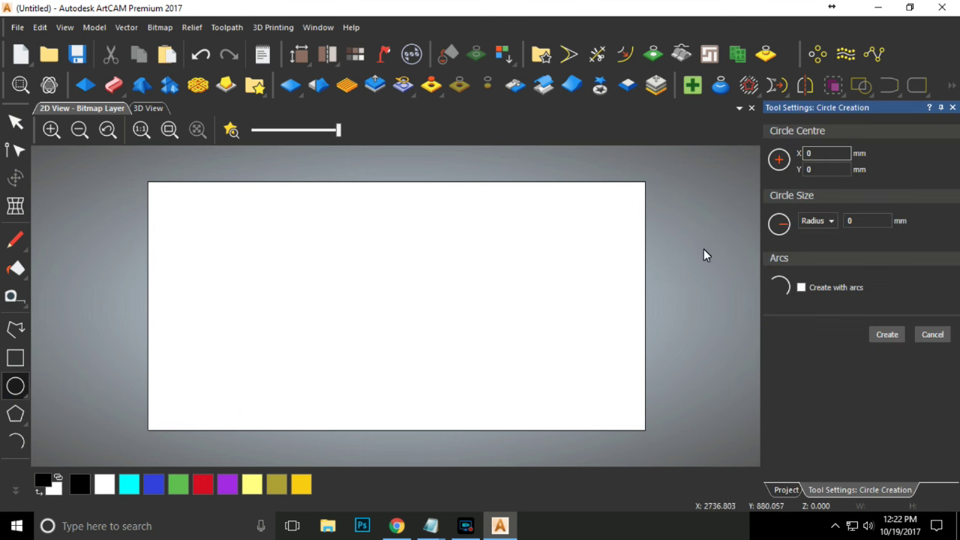
left_click(832, 222)
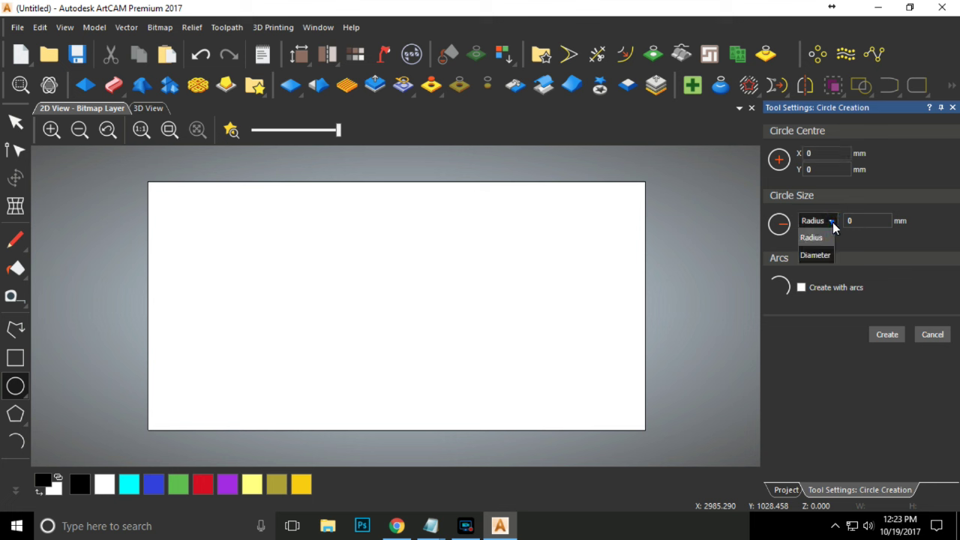
left_click(811, 237)
left_click_drag(339, 274, 377, 313)
left_click_drag(878, 225, 814, 228)
type("200")
key("Return")
left_click(897, 337)
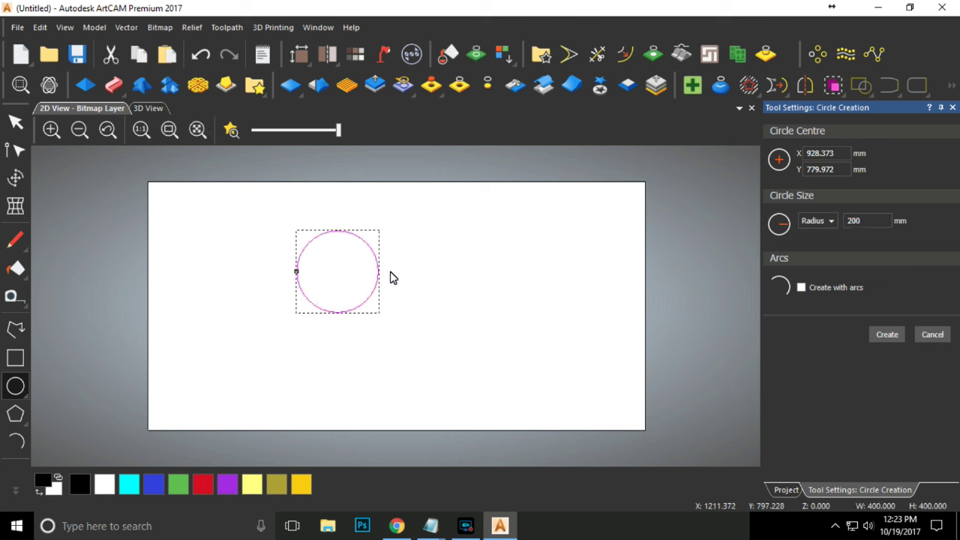
Create a second circle sized by diameter at 400 mm, centred at about X 1004, Y 752 mm.
left_click_drag(353, 278, 388, 304)
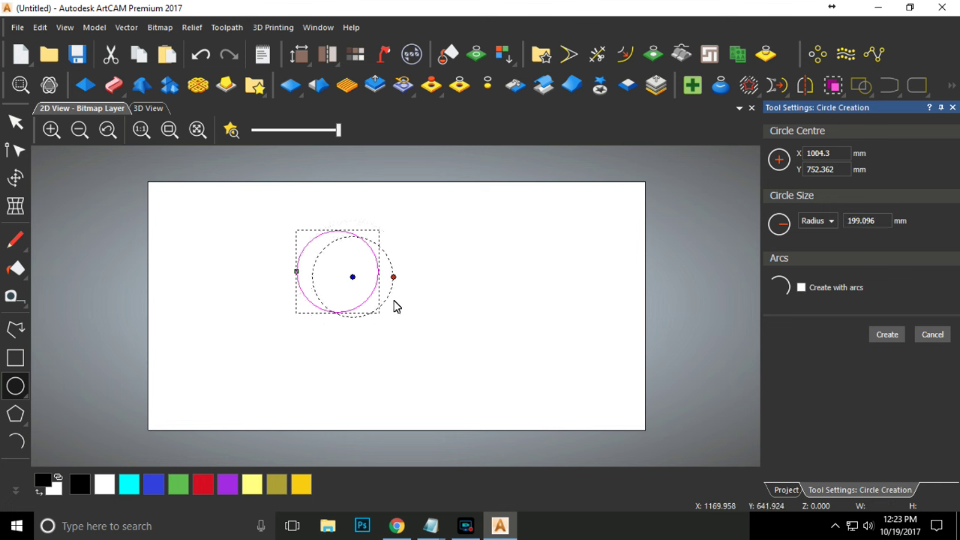
left_click(827, 224)
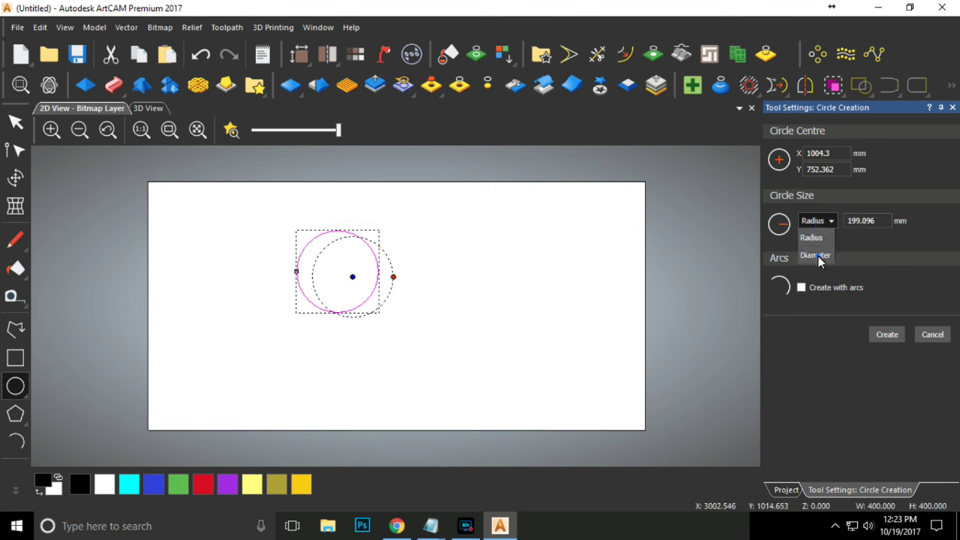
left_click(820, 256)
double_click(893, 222)
type("400")
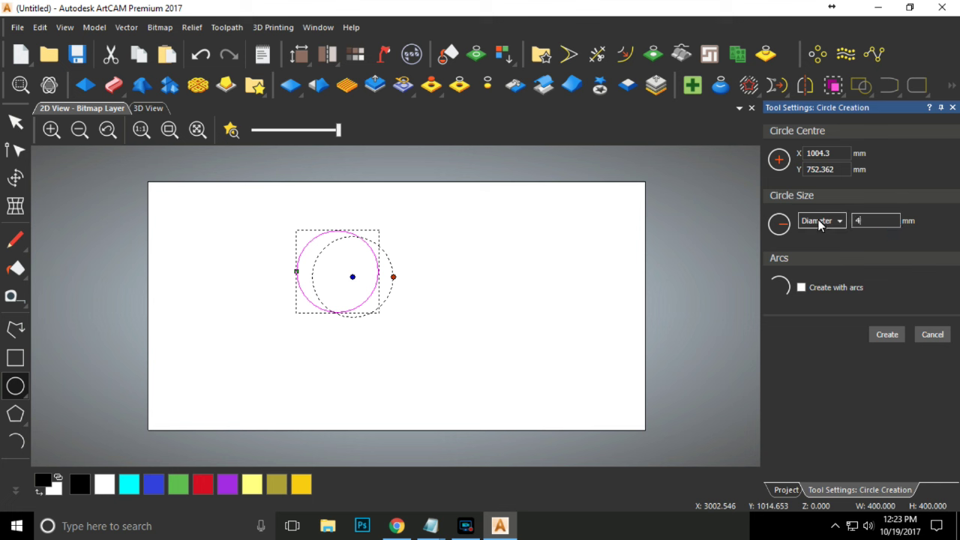
left_click(888, 335)
Move the second circle to the right, clear of the first one, and deselect it.
key("Escape")
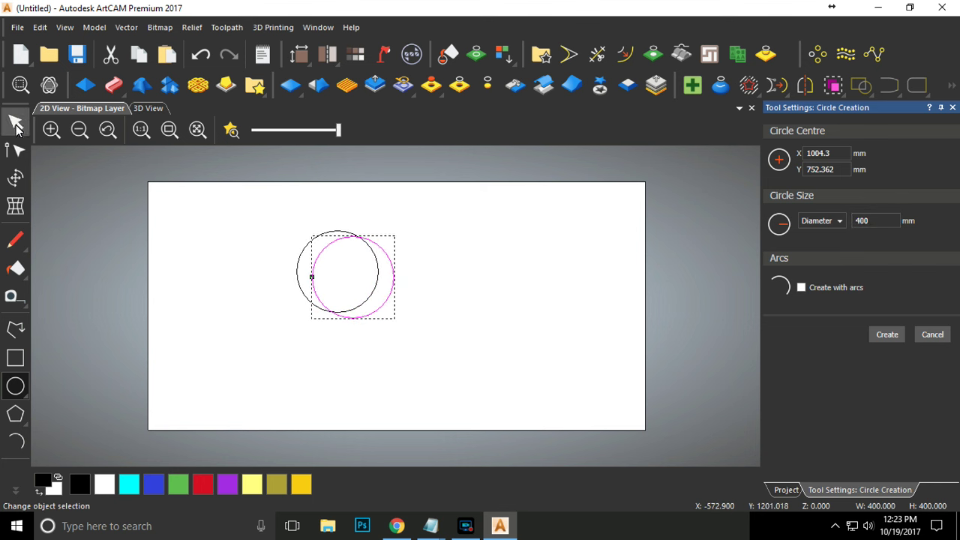
left_click_drag(378, 248, 498, 248)
left_click(555, 248)
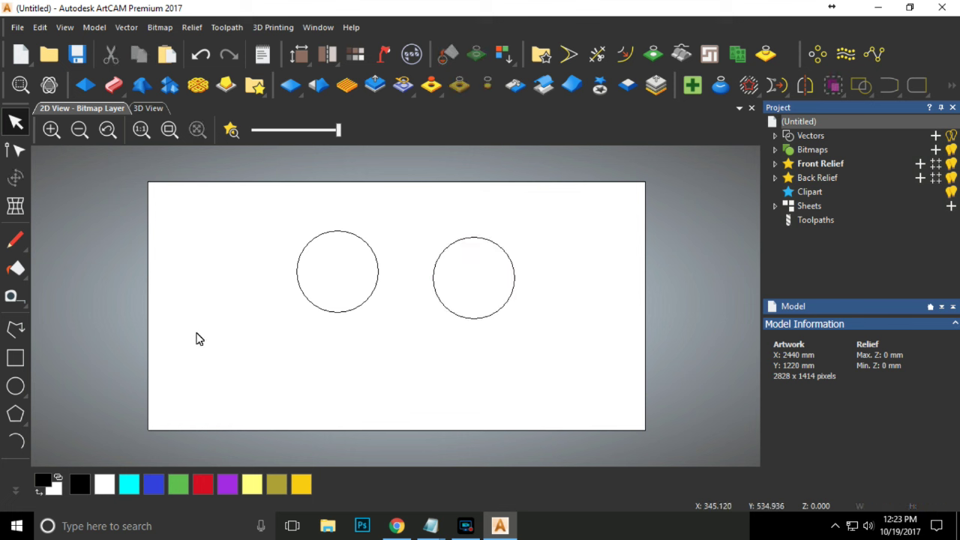
Delete both circles from the sheet.
left_click_drag(601, 223, 279, 352)
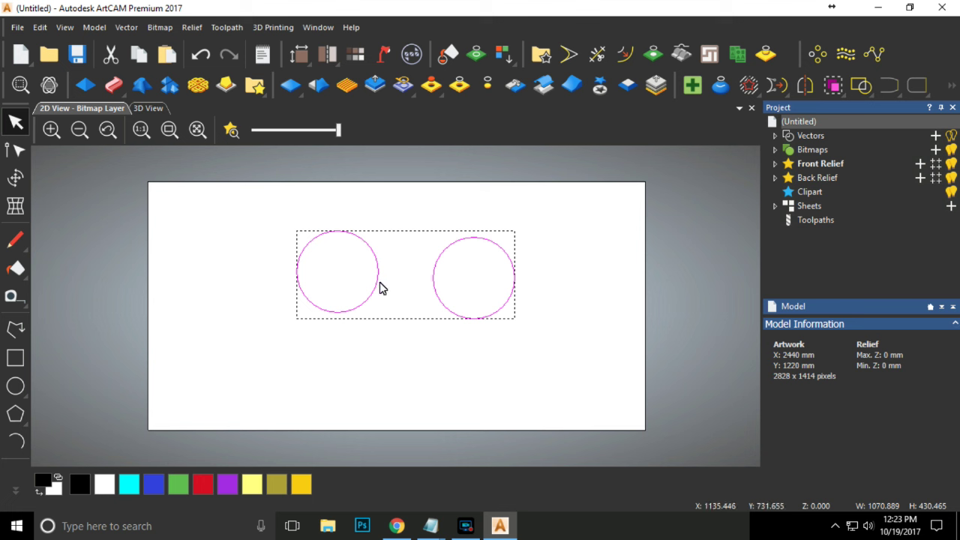
key("Delete")
Create an ellipse 500 mm wide and 200 mm high, centred at the origin, using the Create Ellipse tool.
left_click(15, 386)
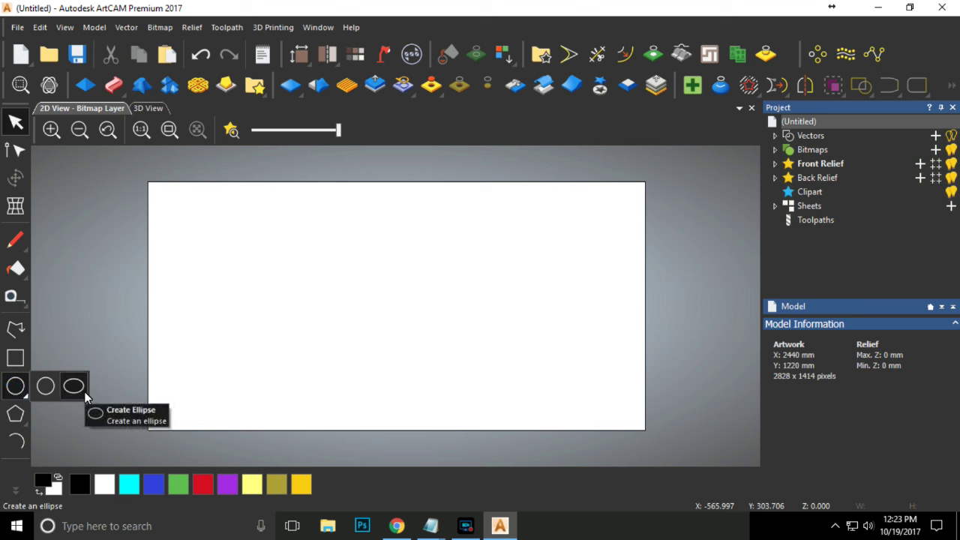
left_click(74, 386)
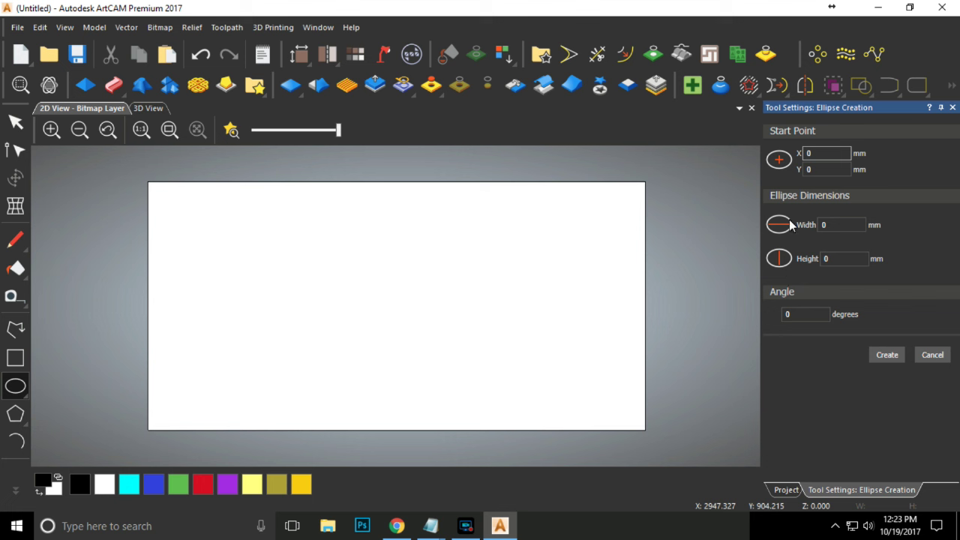
double_click(844, 226)
type("500")
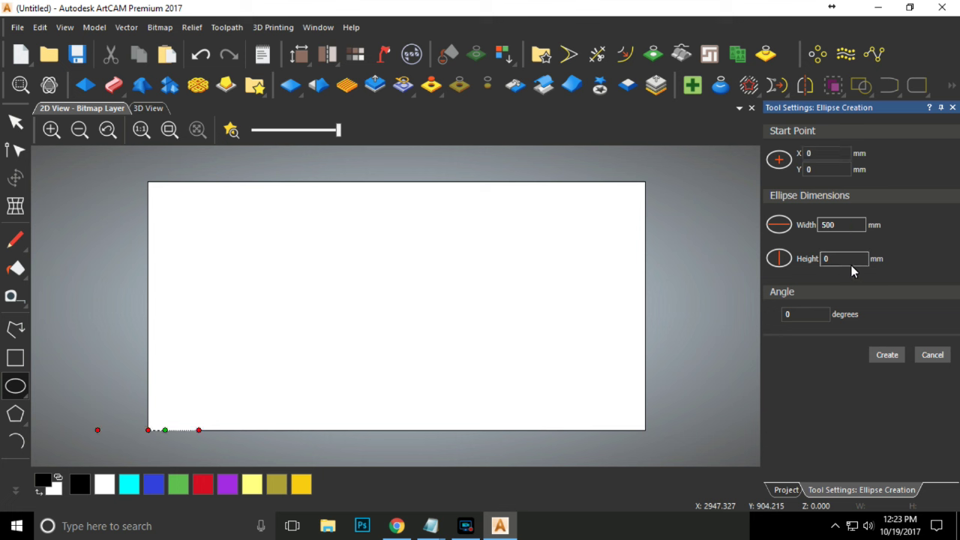
double_click(852, 265)
type("500")
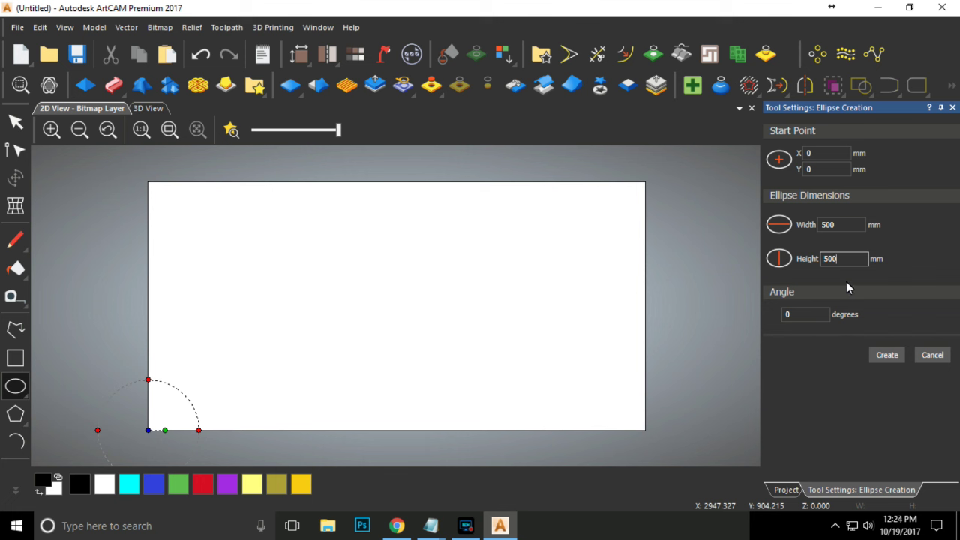
left_click_drag(843, 261, 799, 266)
type("200")
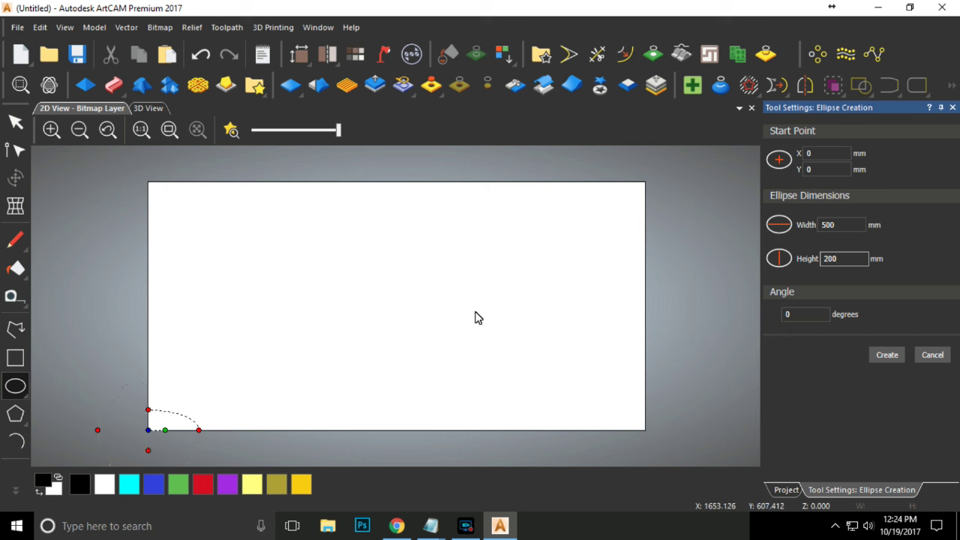
left_click(887, 356)
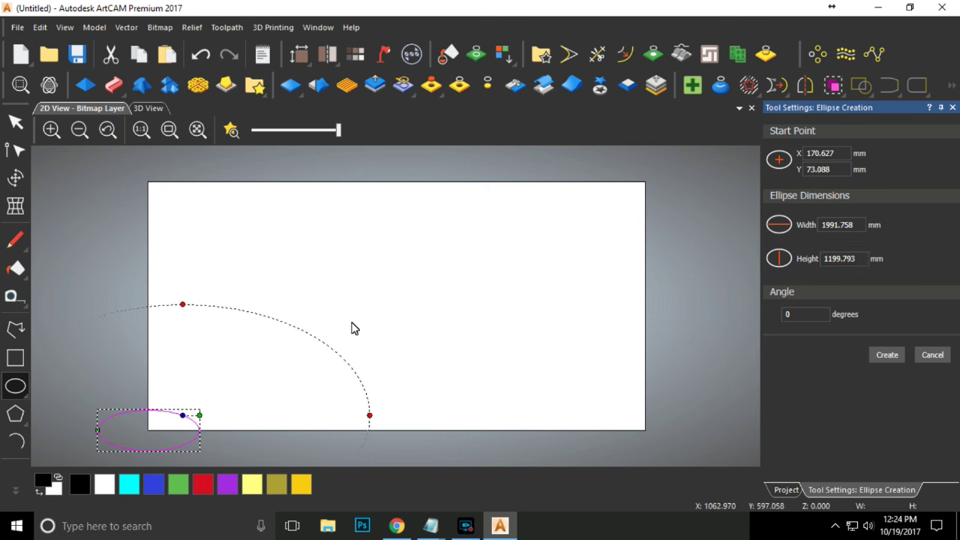
key("Escape")
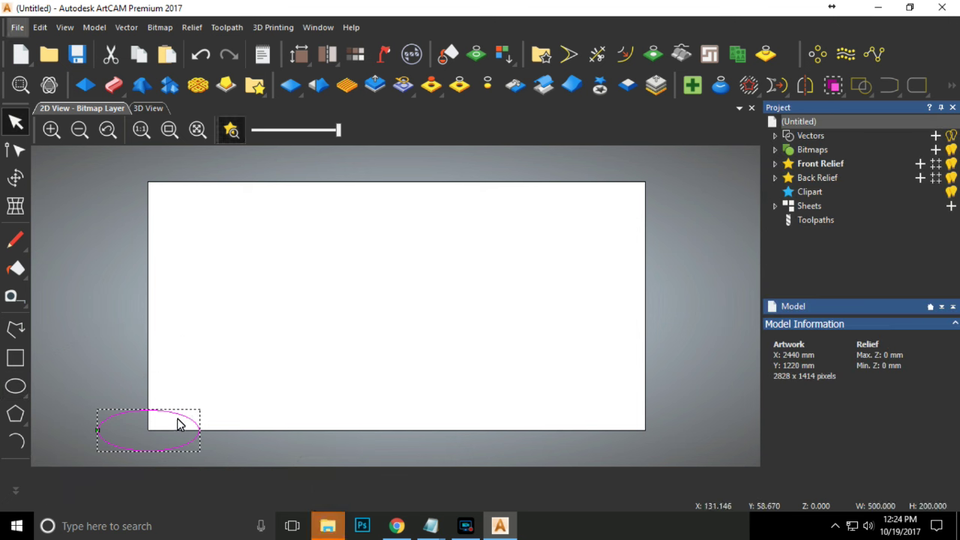
Move the ellipse to about the middle of the sheet, and delete it.
left_click_drag(182, 420, 455, 296)
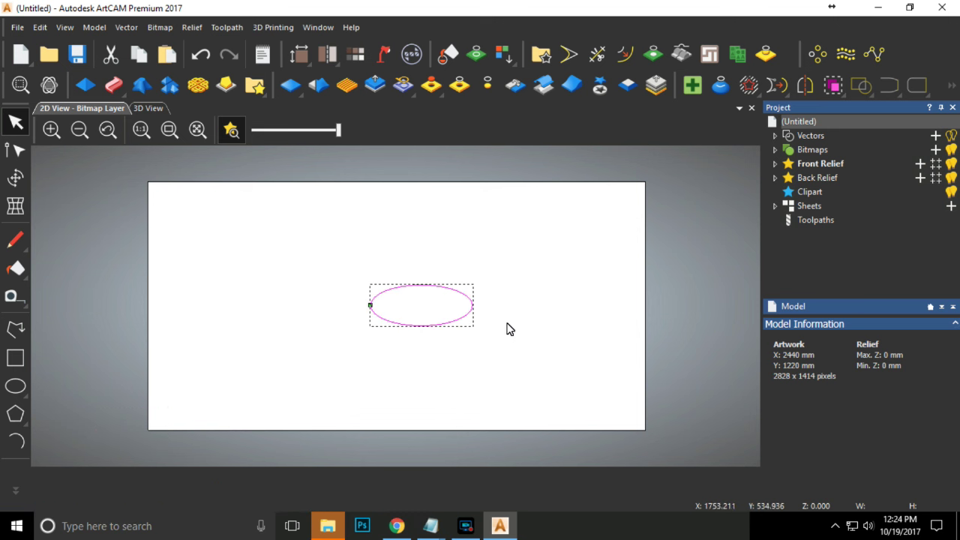
left_click(501, 315)
left_click_drag(322, 268, 517, 394)
key("Delete")
Create an ellipse 500 mm wide and 300 mm high, centred at X 500, Y 500 mm, and delete it from the sheet.
left_click(15, 387)
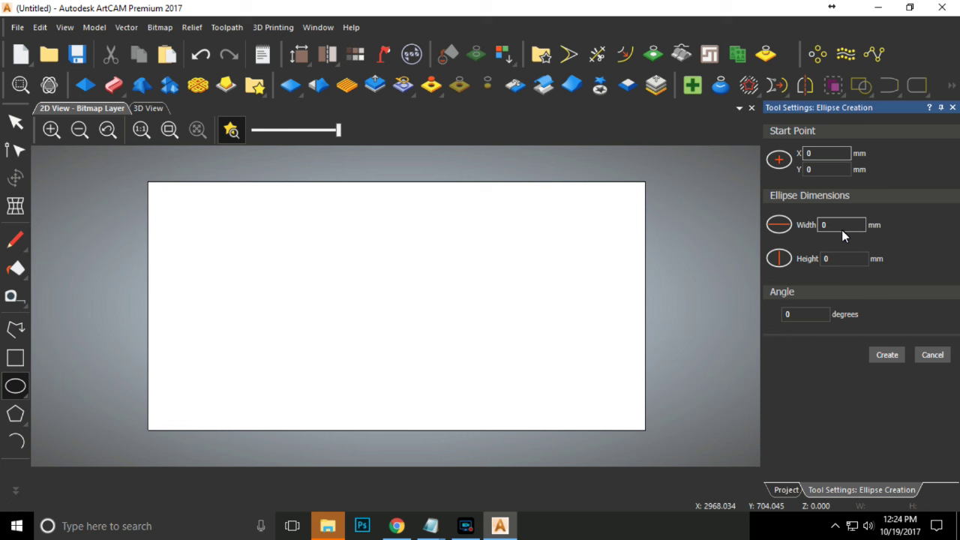
left_click(834, 155)
type("500")
key("Tab")
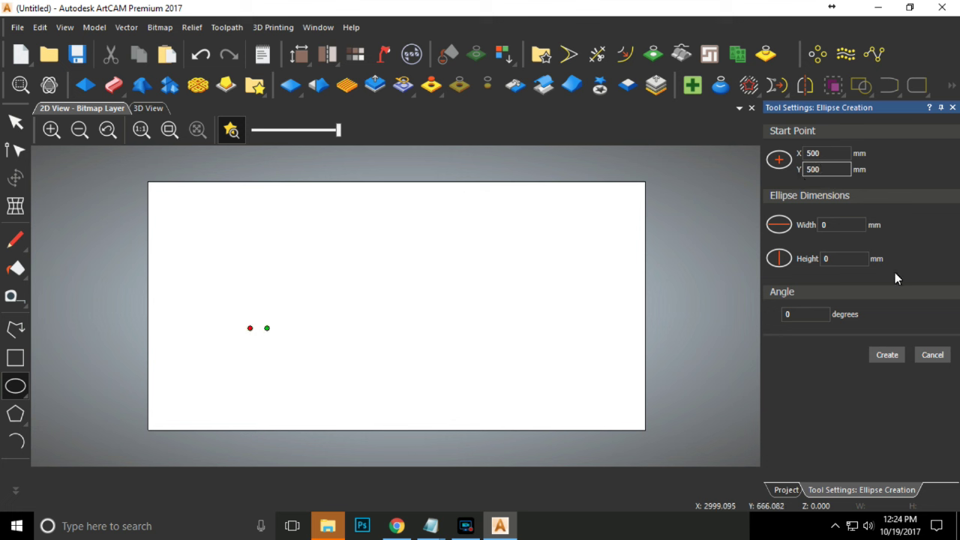
left_click(844, 225)
type("1")
key("BackSpace")
type("500")
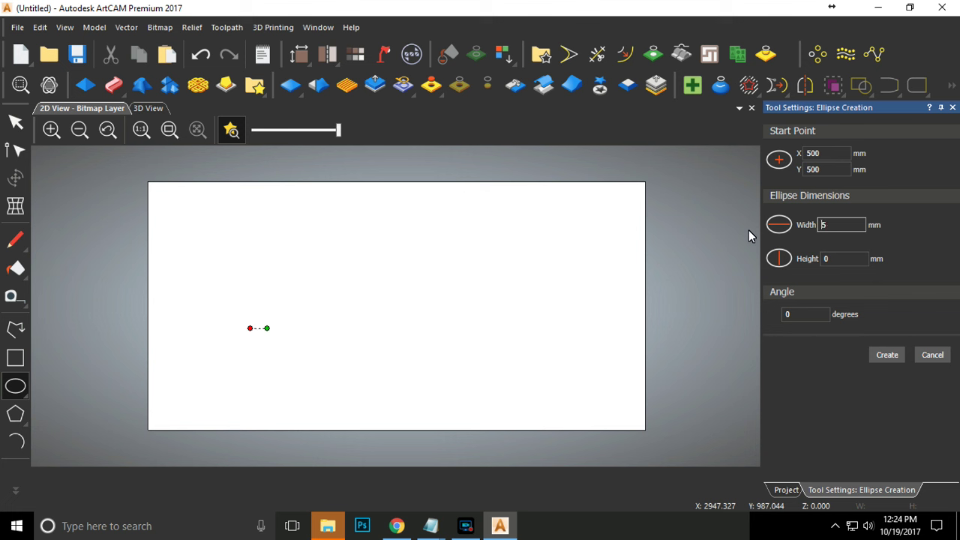
left_click(850, 262)
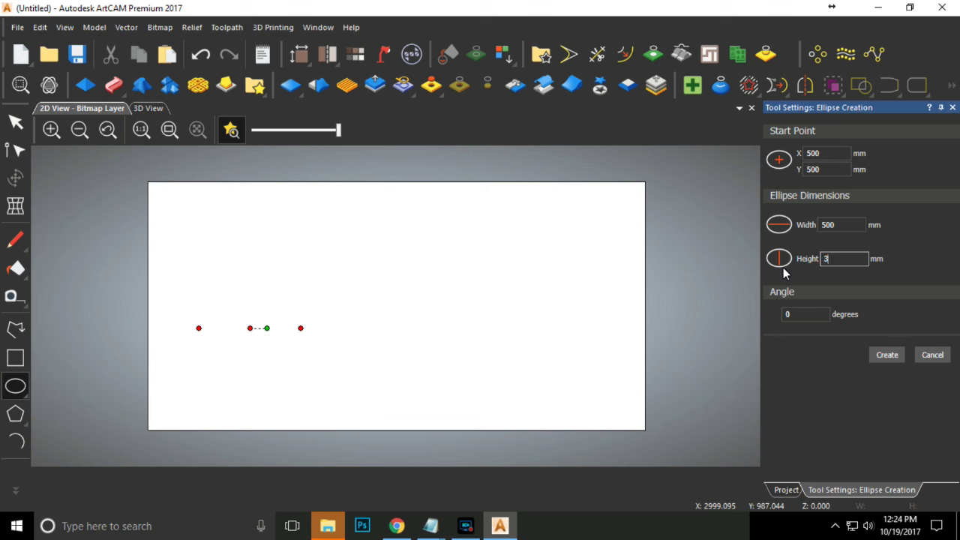
type("300")
left_click(885, 354)
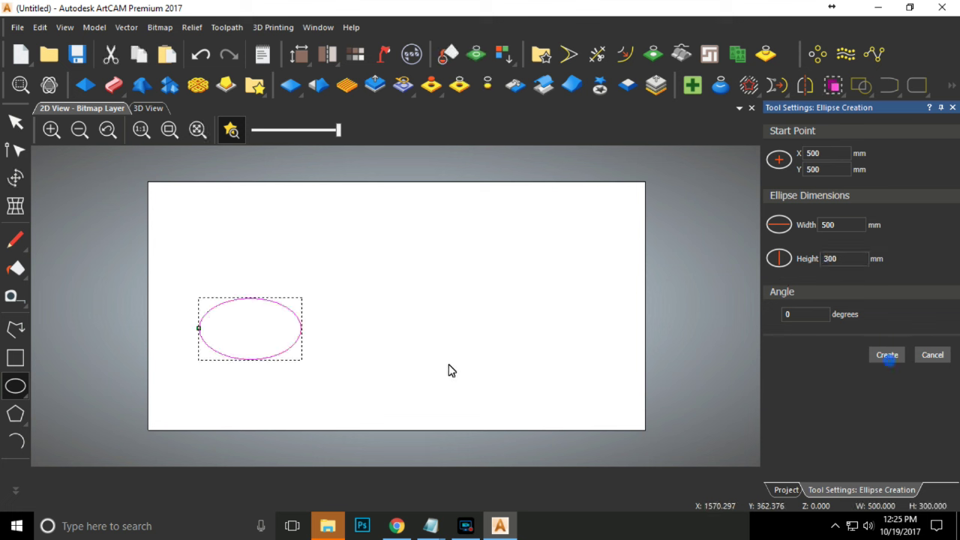
left_click(943, 358)
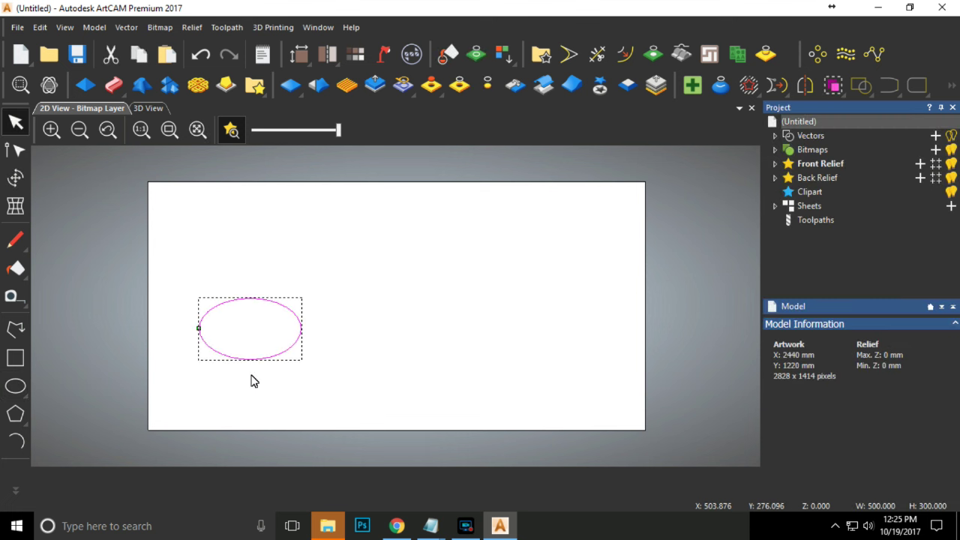
key("Delete")
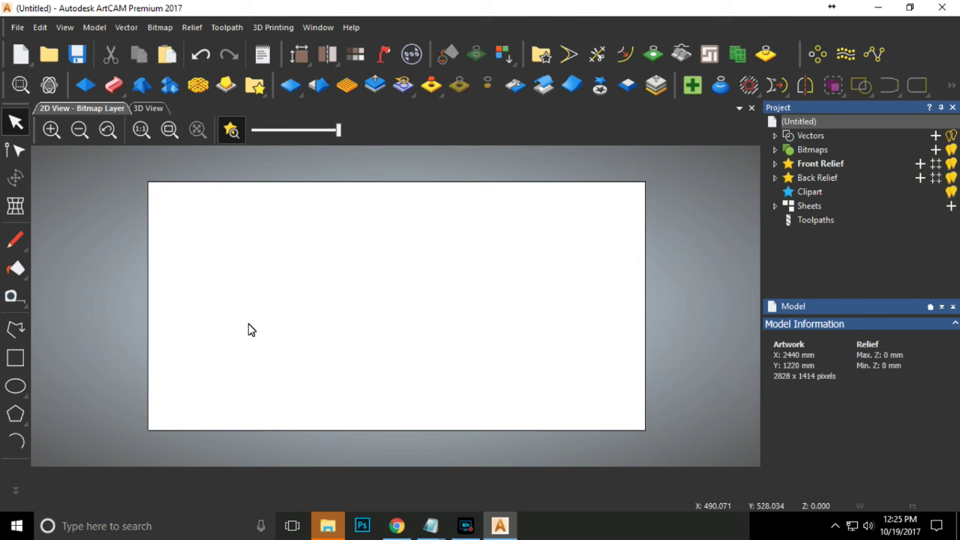
Create a five-sided polygon of 500 mm radius, centred at about X 1053, Y 673 mm.
left_click(15, 417)
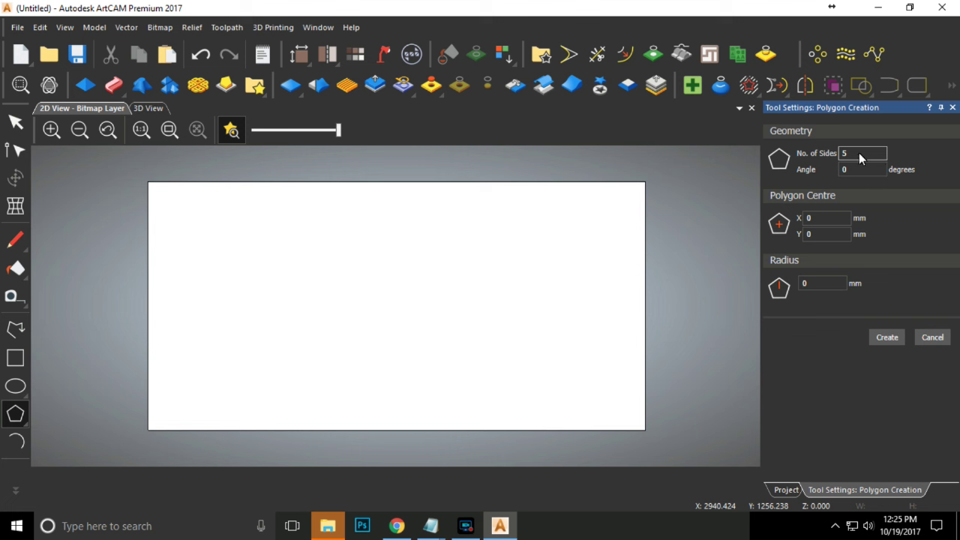
left_click_drag(364, 293, 439, 356)
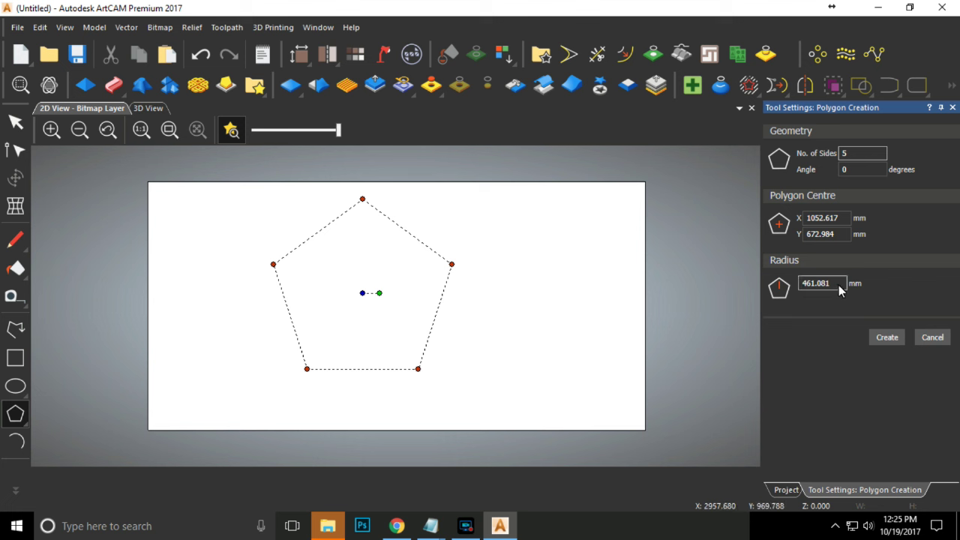
left_click_drag(838, 285, 763, 288)
type("500")
left_click(900, 339)
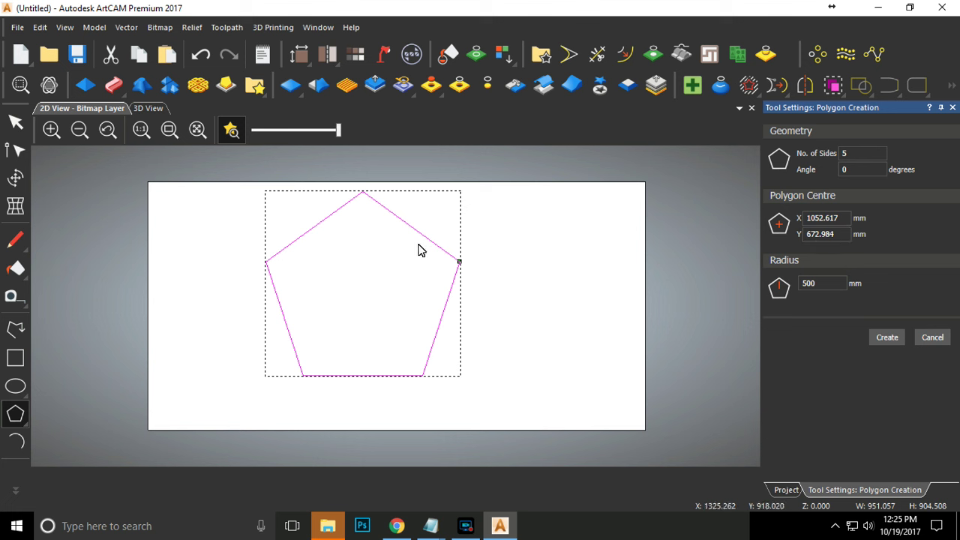
Create three more polygons with 8, 15 and 3 sides on the pentagon's centre, keeping the 500 mm radius.
double_click(864, 155)
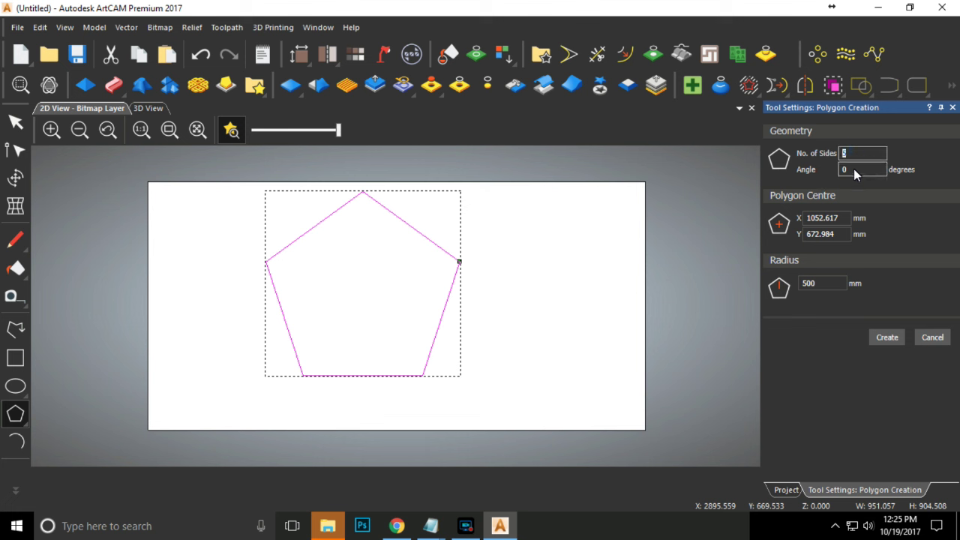
left_click(887, 338)
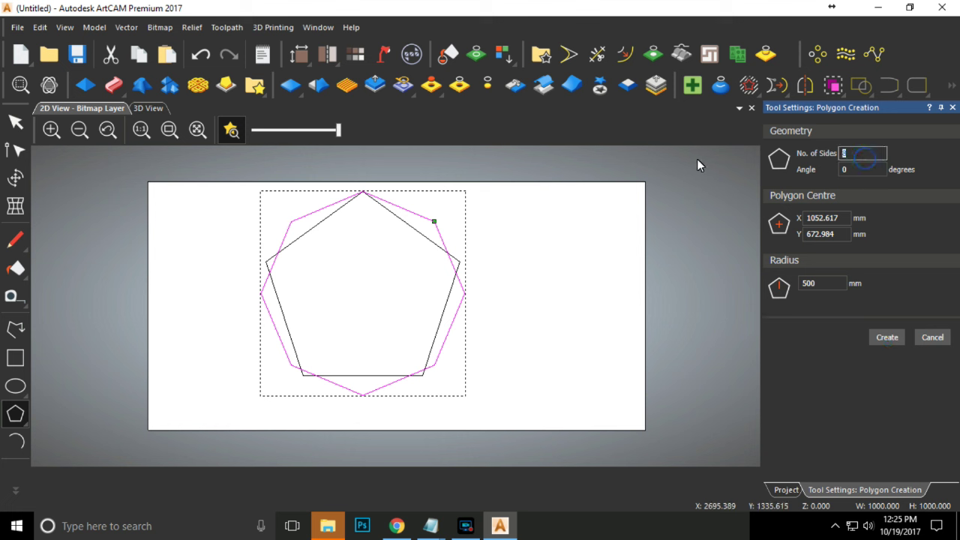
type("15")
left_click(884, 338)
left_click(862, 152)
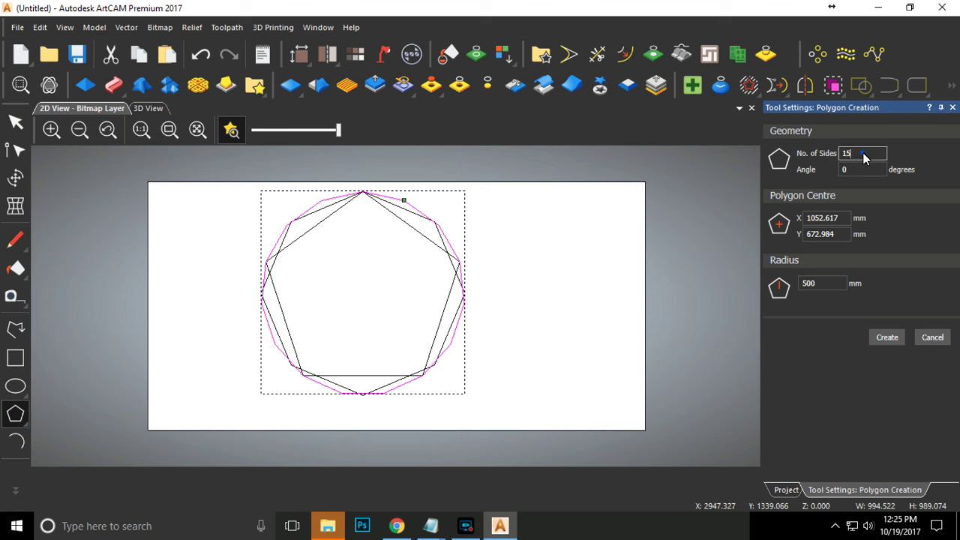
type("3")
left_click(887, 337)
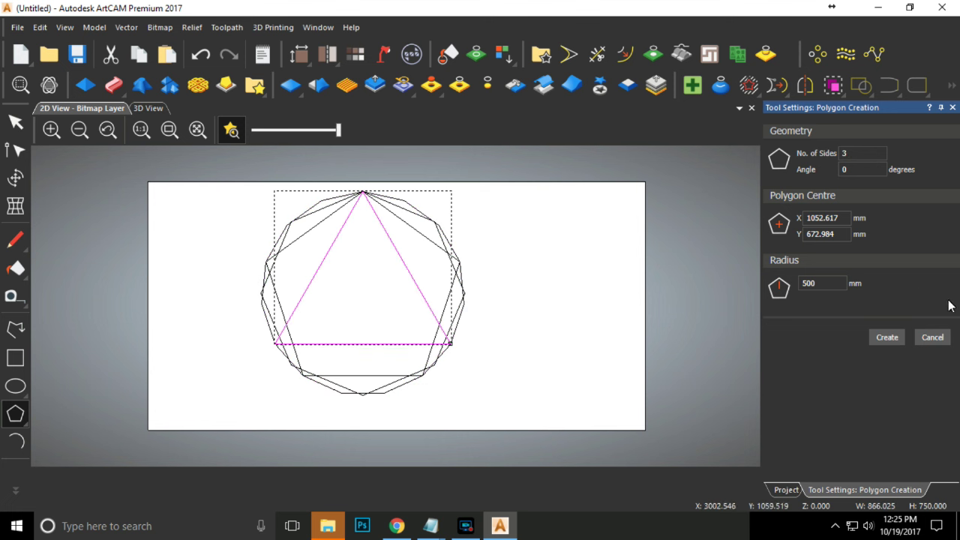
Close polygon creation and delete all the overlapping polygons from the sheet.
left_click(934, 338)
left_click_drag(504, 223, 256, 379)
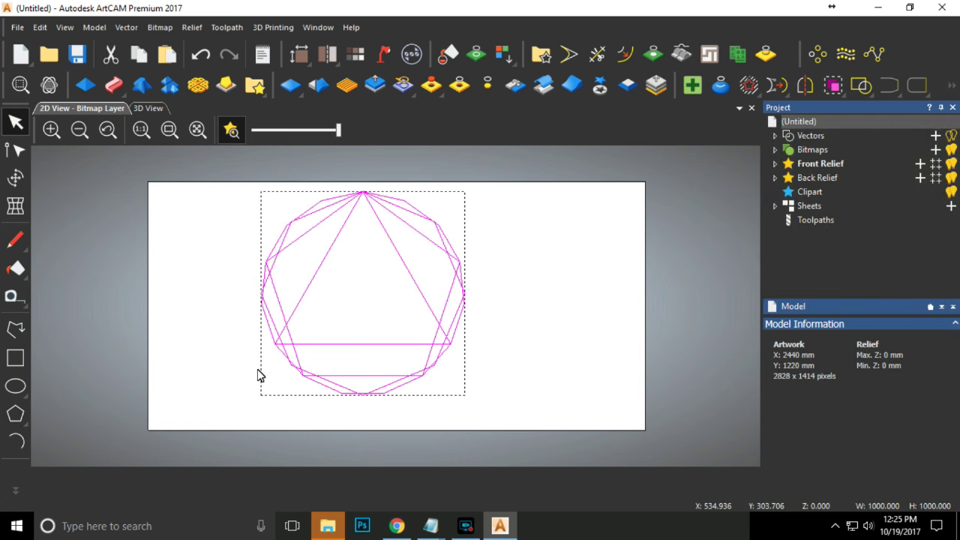
key("Delete")
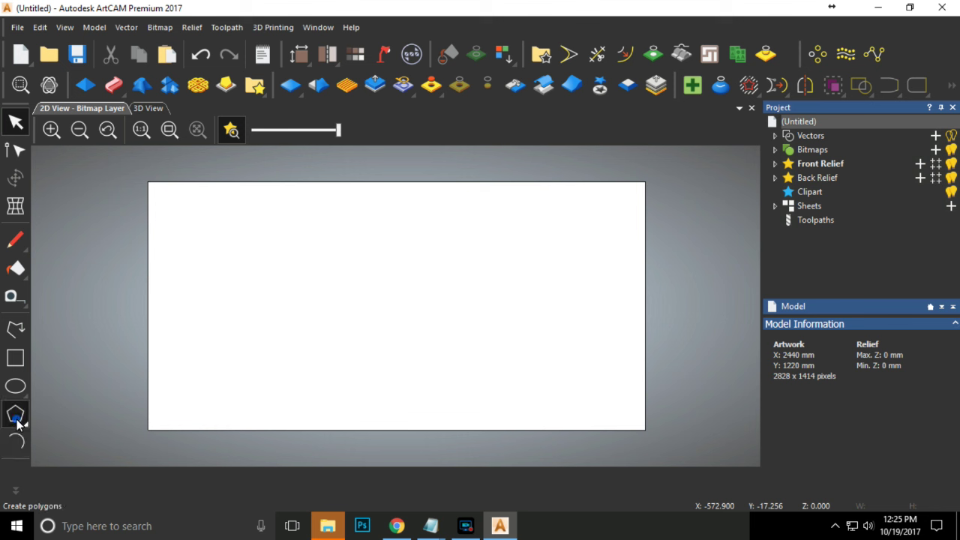
Create a five-point star at the origin with a 45 degree angle, 500 mm first radius and 0 mm second radius.
mouse_move(17, 416)
left_click(74, 414)
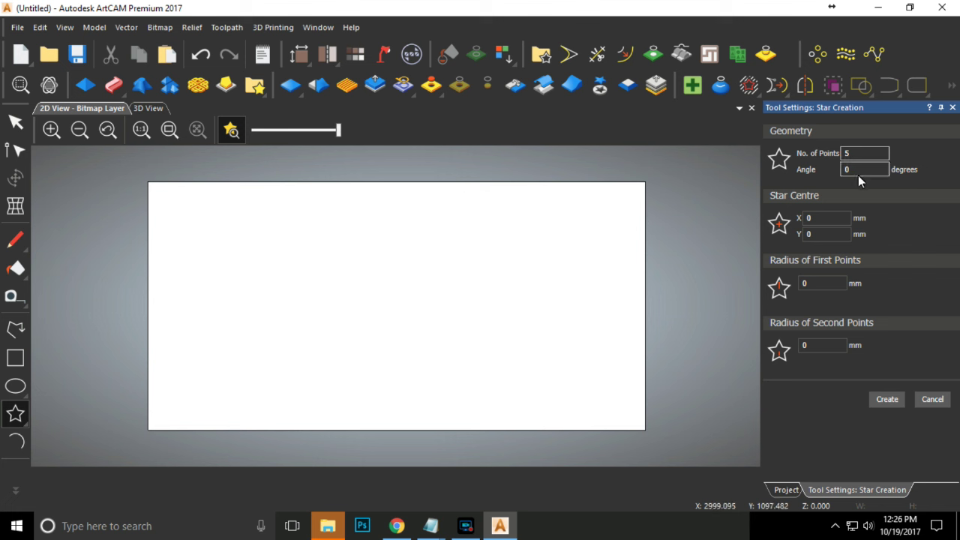
left_click_drag(860, 177, 832, 172)
type("45")
left_click(821, 290)
left_click_drag(821, 290, 789, 294)
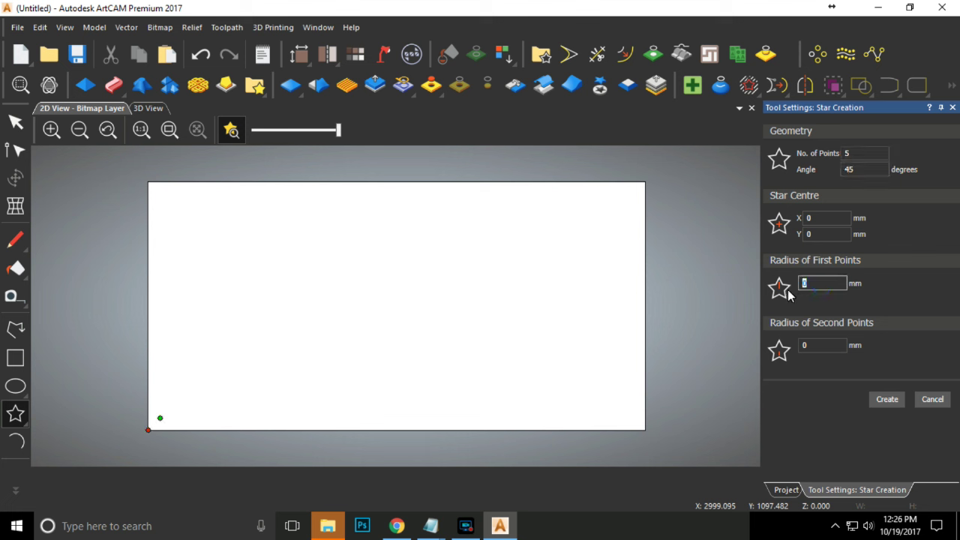
type("500")
key("Tab")
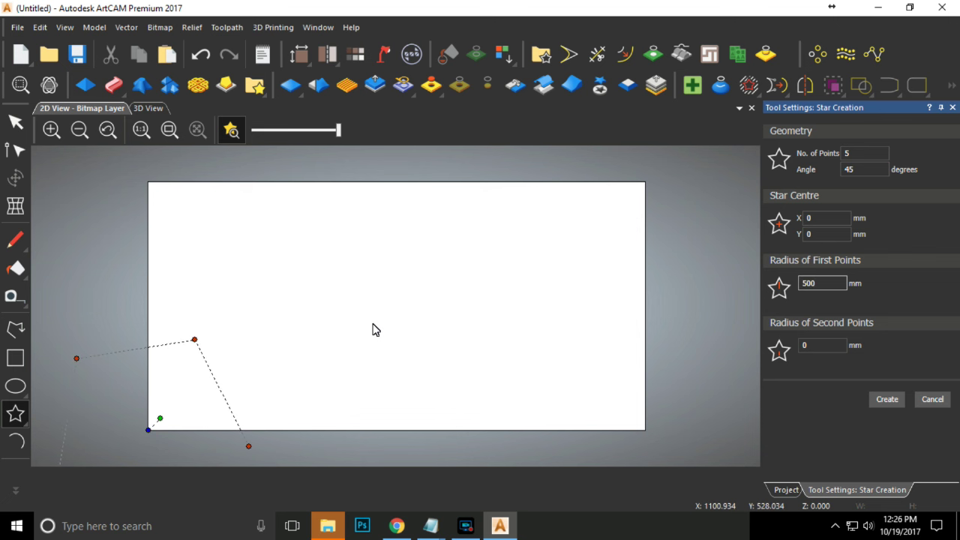
scroll(75, 403, "down", 2)
scroll(332, 332, "up", 2)
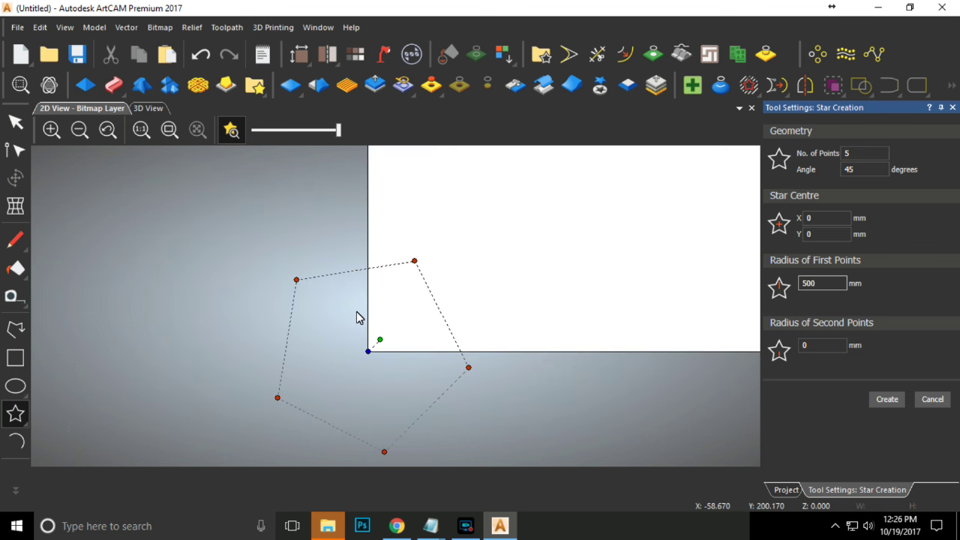
scroll(504, 253, "down", 2)
scroll(501, 277, "up", 2)
scroll(395, 306, "down", 1)
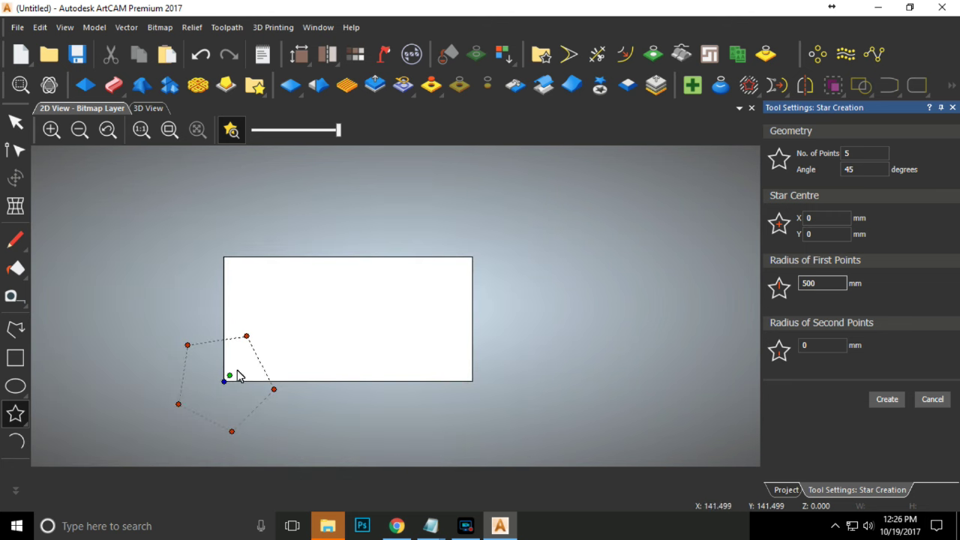
left_click(884, 401)
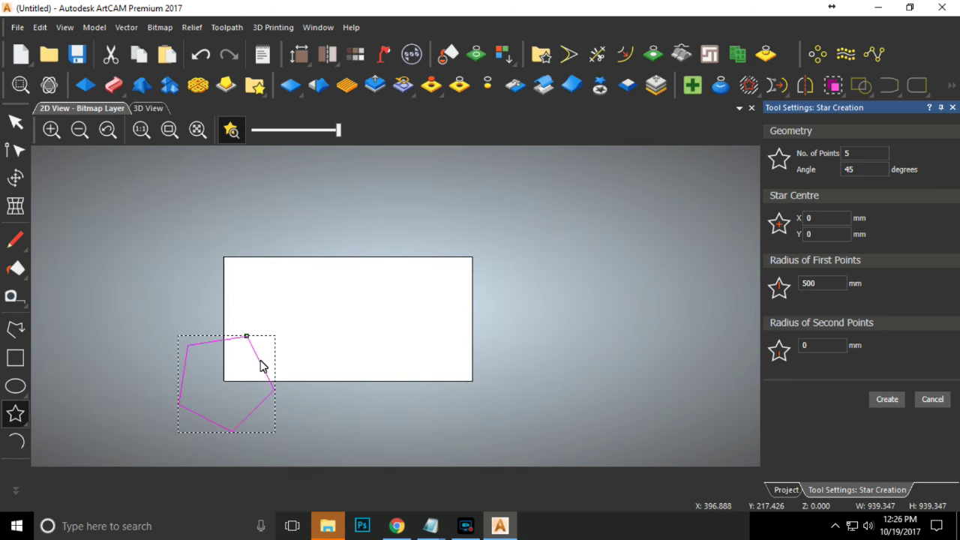
Leave star creation and delete the star at the origin.
left_click_drag(260, 362, 302, 365)
key("Escape")
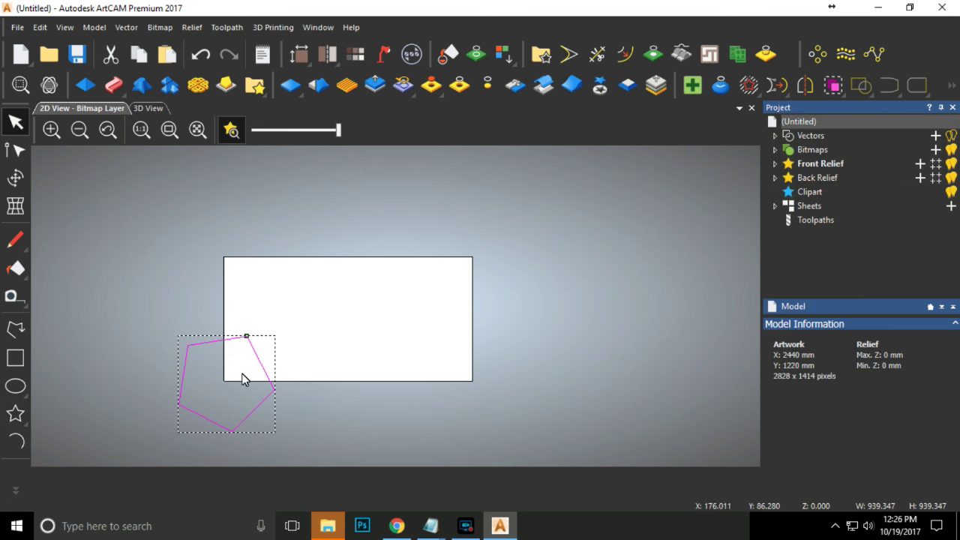
key("Delete")
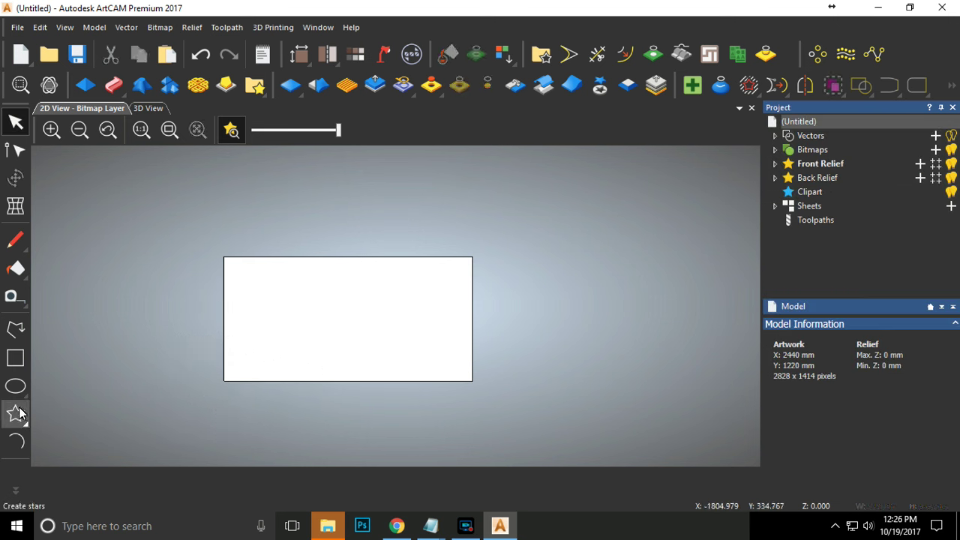
Create a freehand five-point star near the sheet's centre with radii of about 493 and 206 mm, and delete it.
left_click(16, 412)
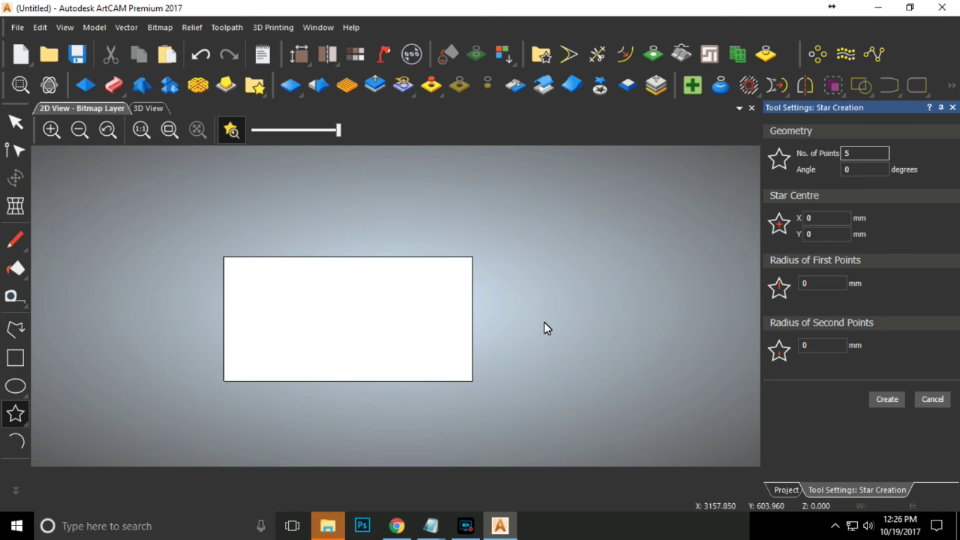
scroll(410, 300, "up", 2)
scroll(398, 303, "down", 2)
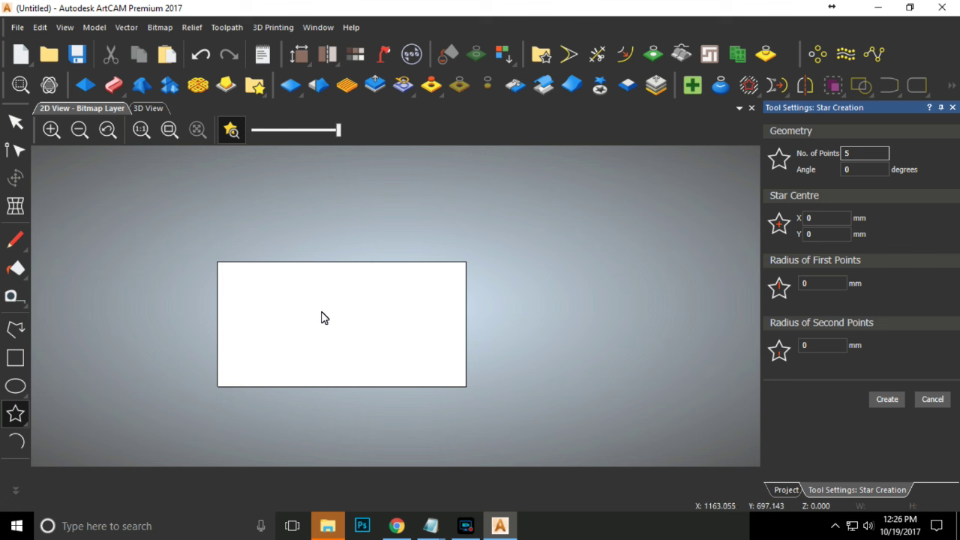
left_click_drag(329, 320, 366, 361)
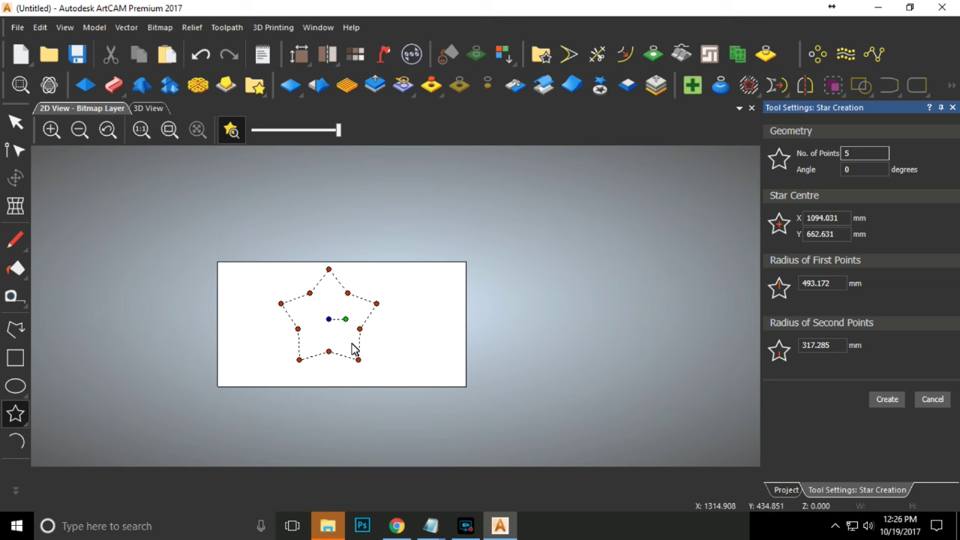
scroll(354, 349, "up", 2)
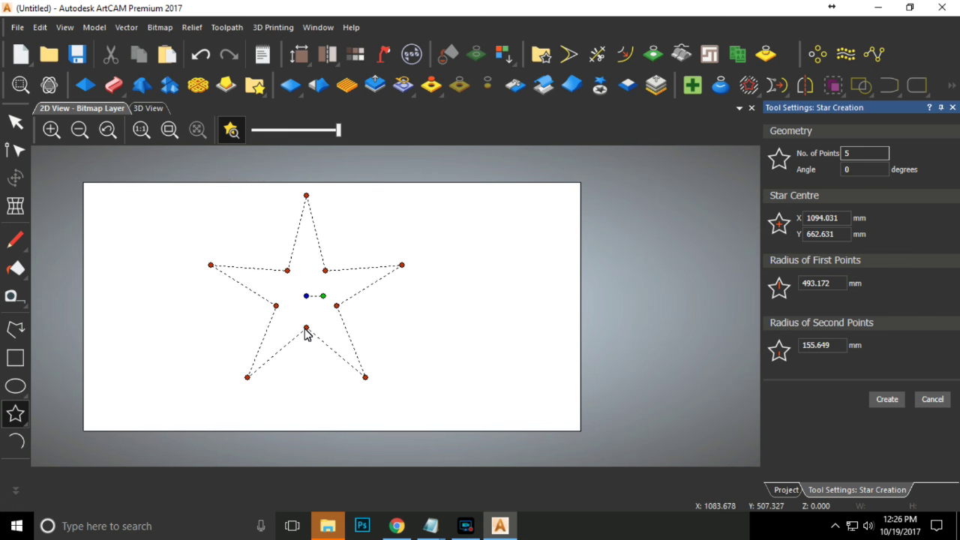
left_click(333, 328)
left_click(887, 399)
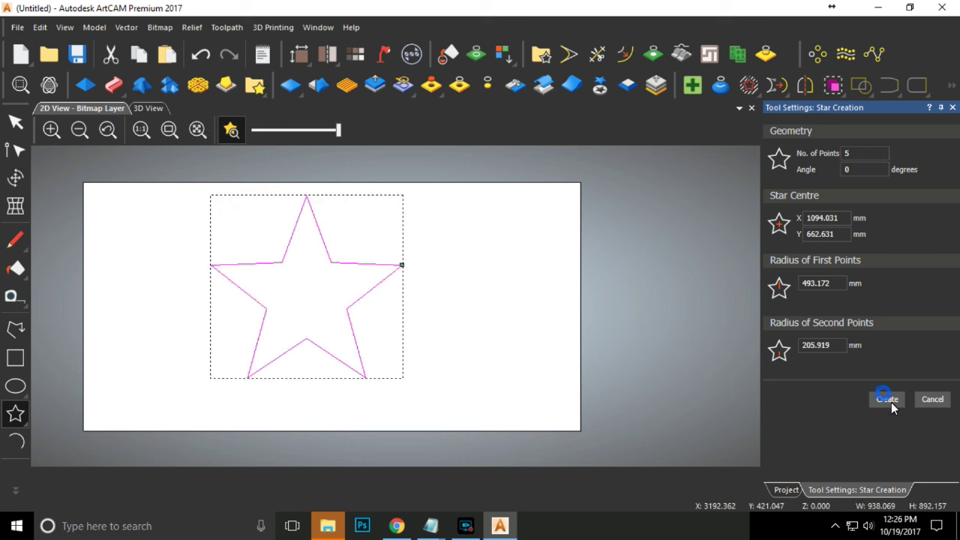
left_click(933, 399)
key("Delete")
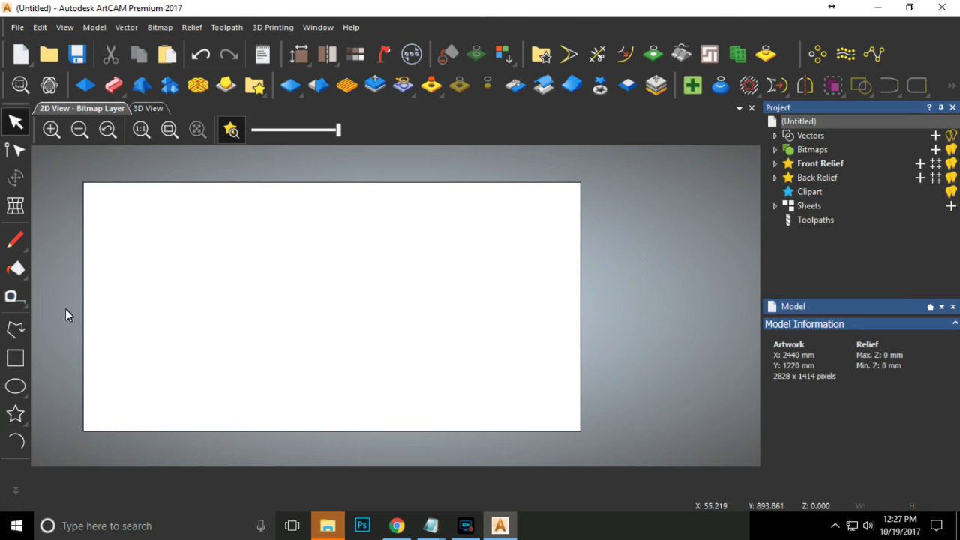
Set up a five-point star centred at X 500, Y 500 mm with a 500 mm radius for the first points.
left_click(17, 414)
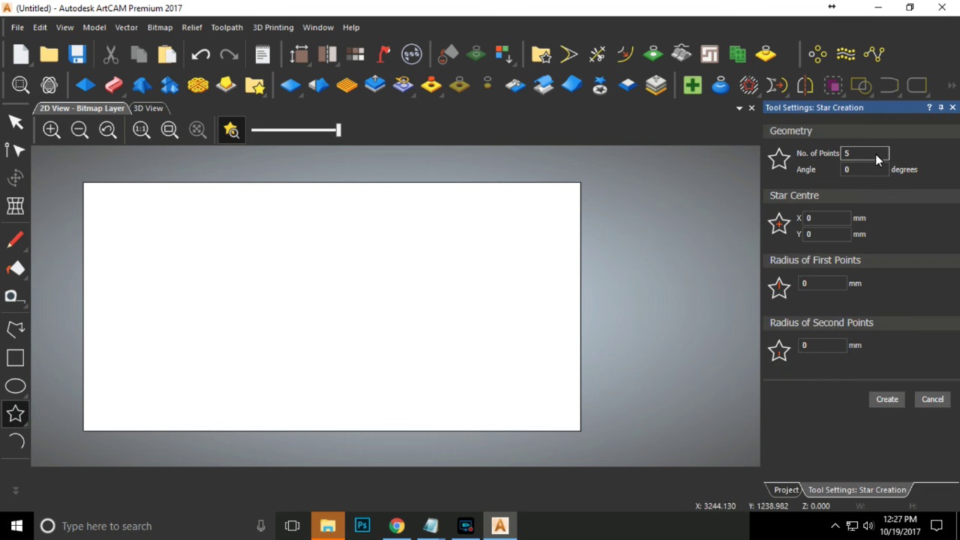
left_click(828, 286)
double_click(811, 287)
type("50")
key("Return")
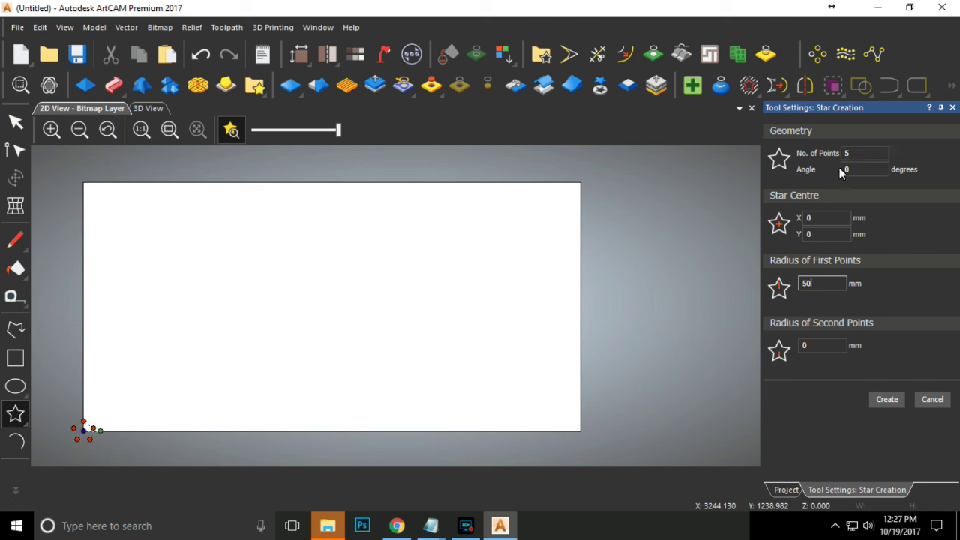
double_click(837, 219)
type("500")
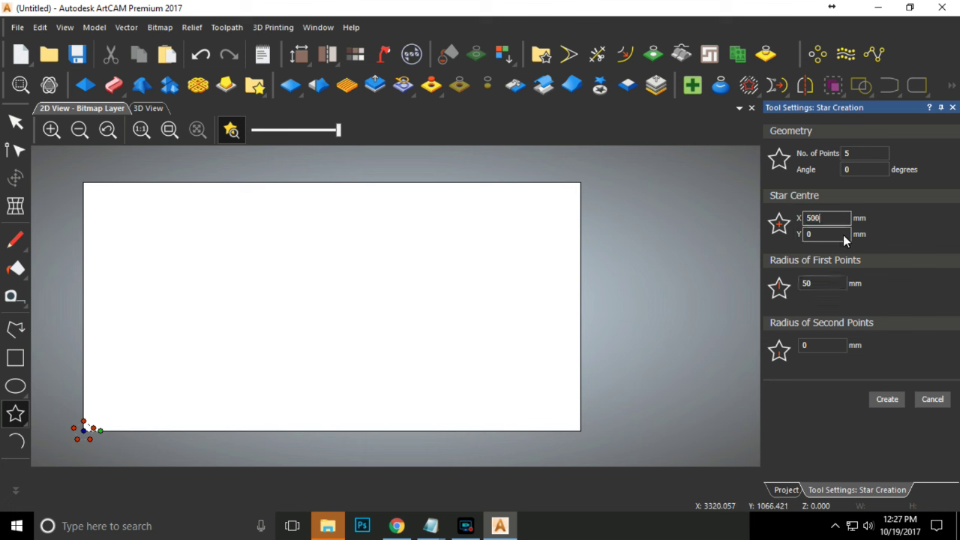
double_click(843, 234)
type("500")
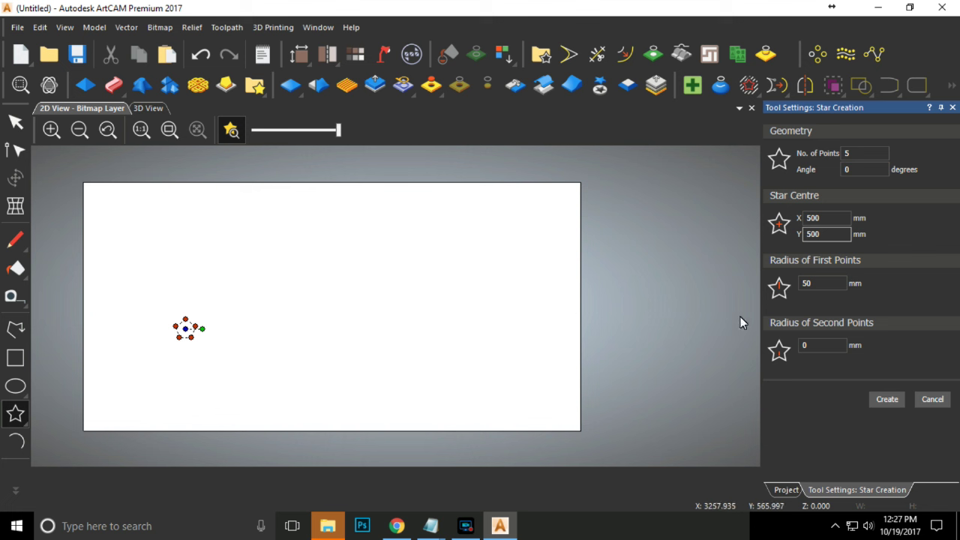
double_click(837, 287)
type("500")
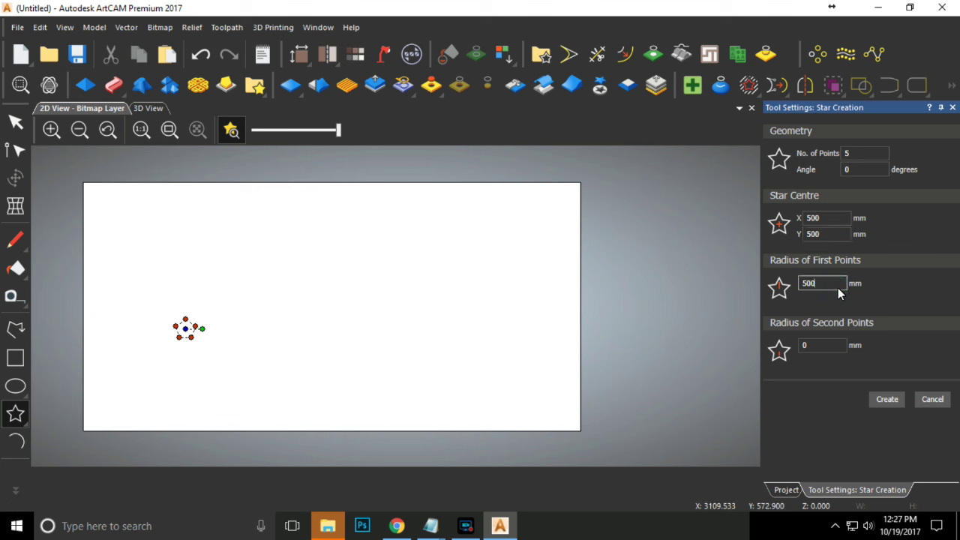
Try second-point radii of 300, 600 and 1000 mm on the star, and set the value to 100 mm.
double_click(825, 345)
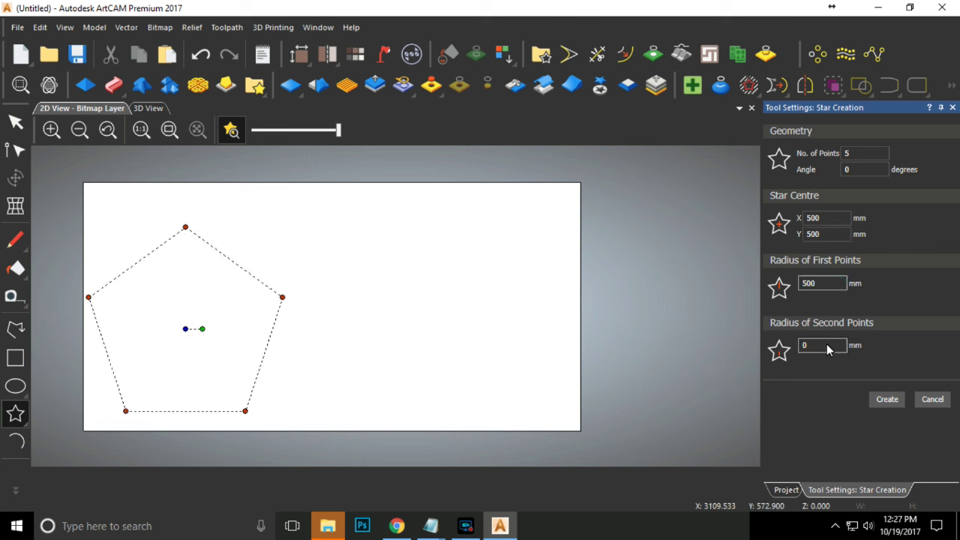
type("30")
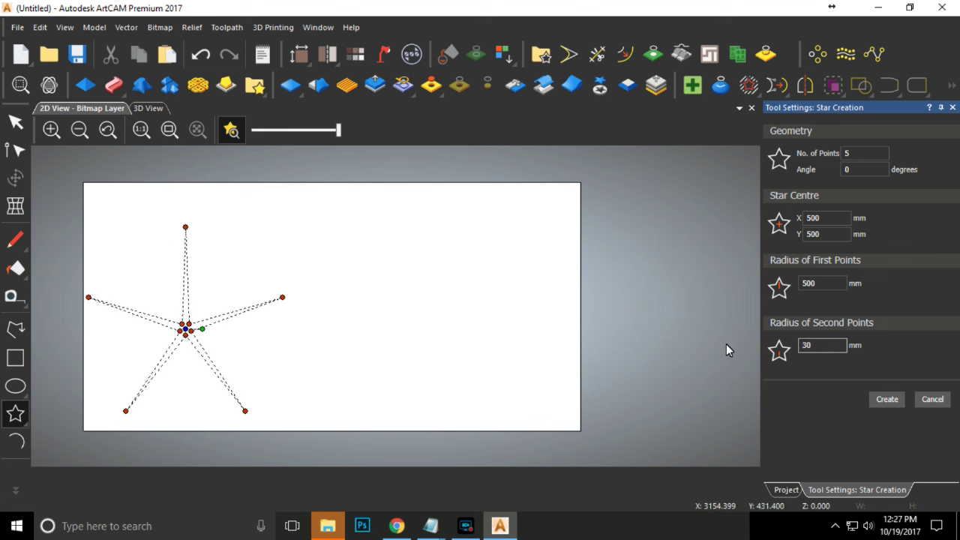
type("0")
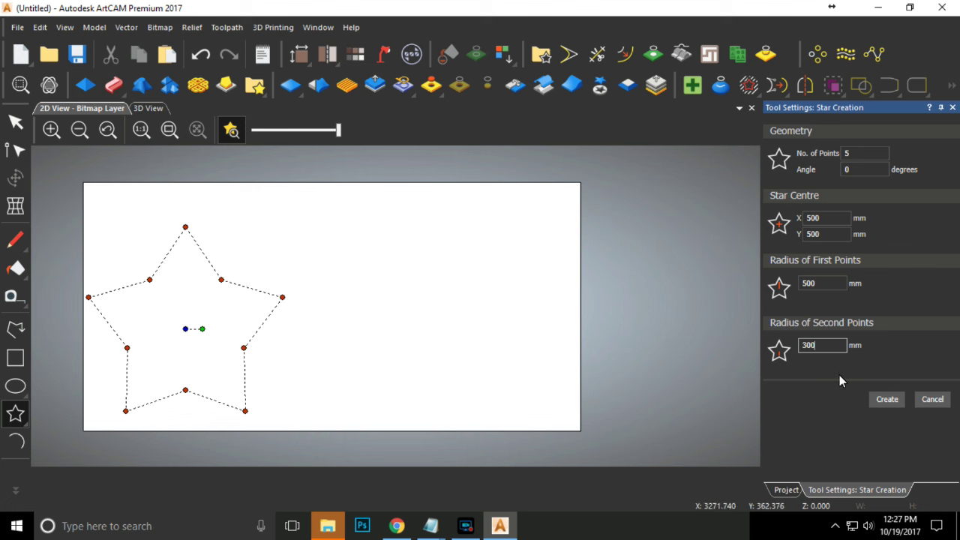
double_click(832, 347)
type("600")
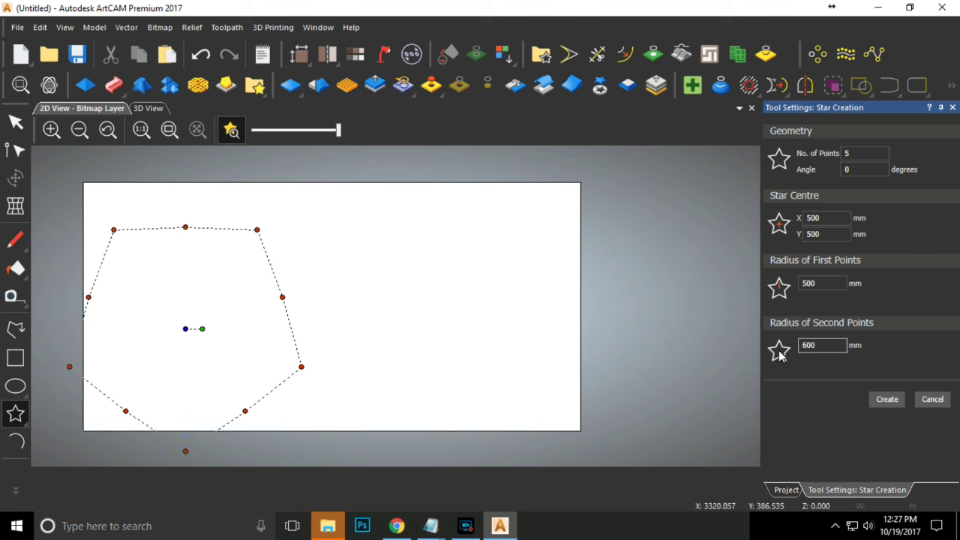
double_click(823, 347)
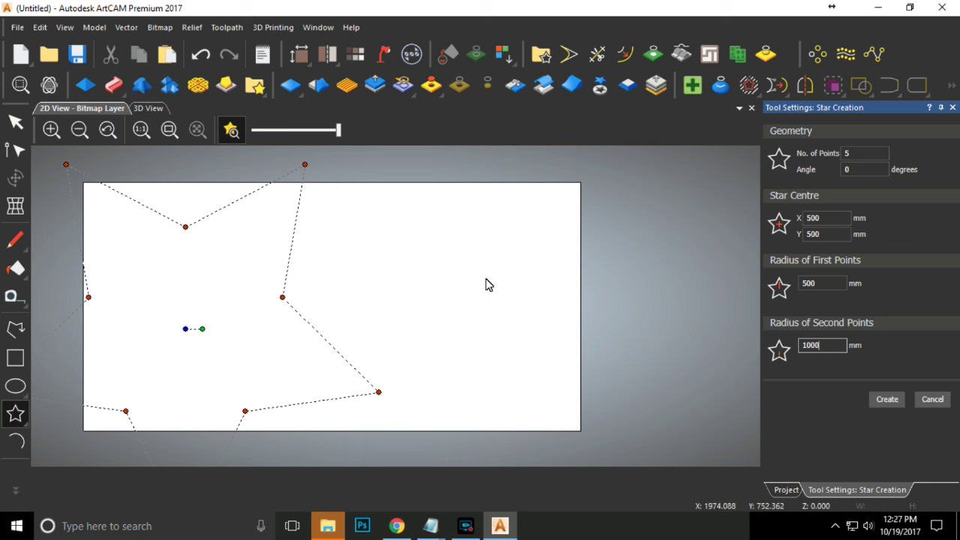
double_click(823, 347)
type("1")
key("Tab")
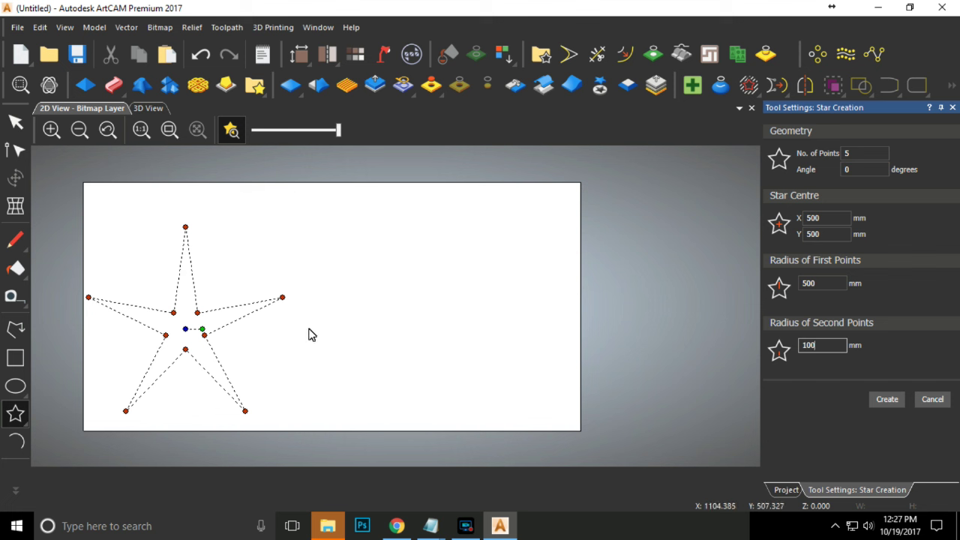
Create the star, leave star creation and delete the star from the sheet.
left_click(887, 399)
left_click(932, 399)
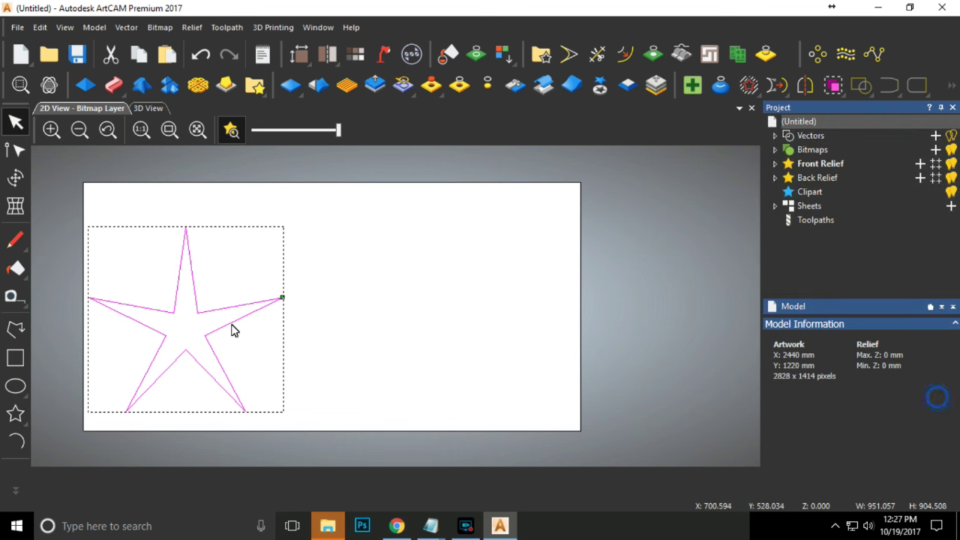
key("Delete")
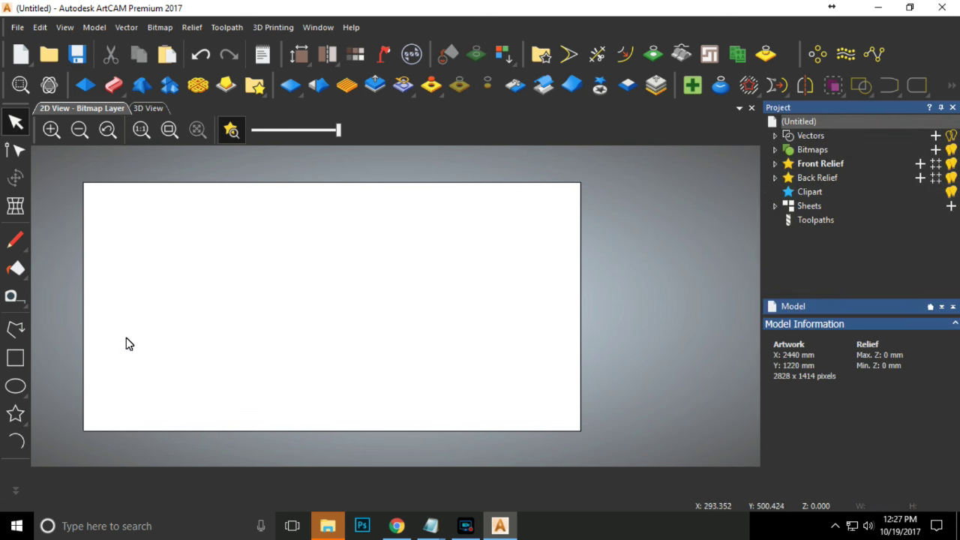
Try a Start - End - Point On Arc arc from about X 528 to X 1501 mm, both at Y 676 mm, and cancel it.
left_click(15, 442)
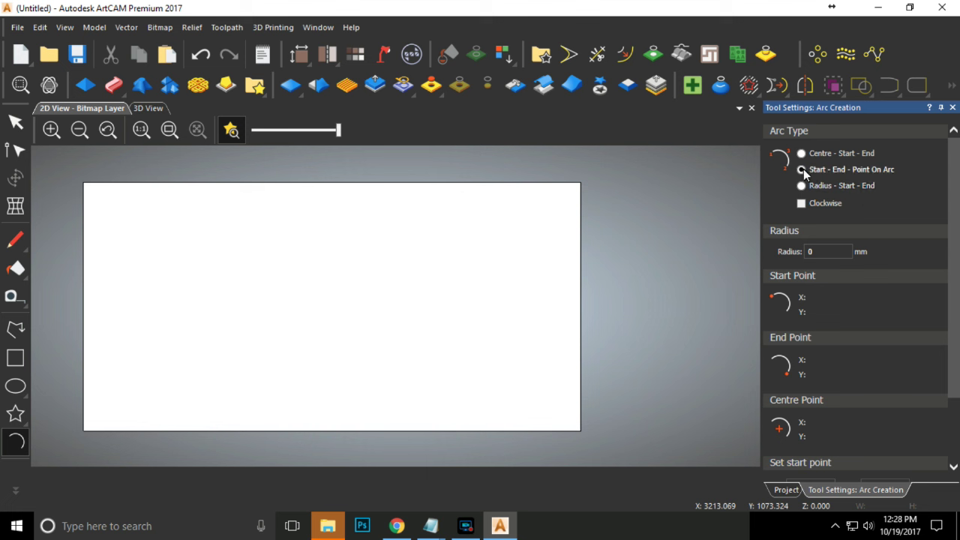
left_click(191, 294)
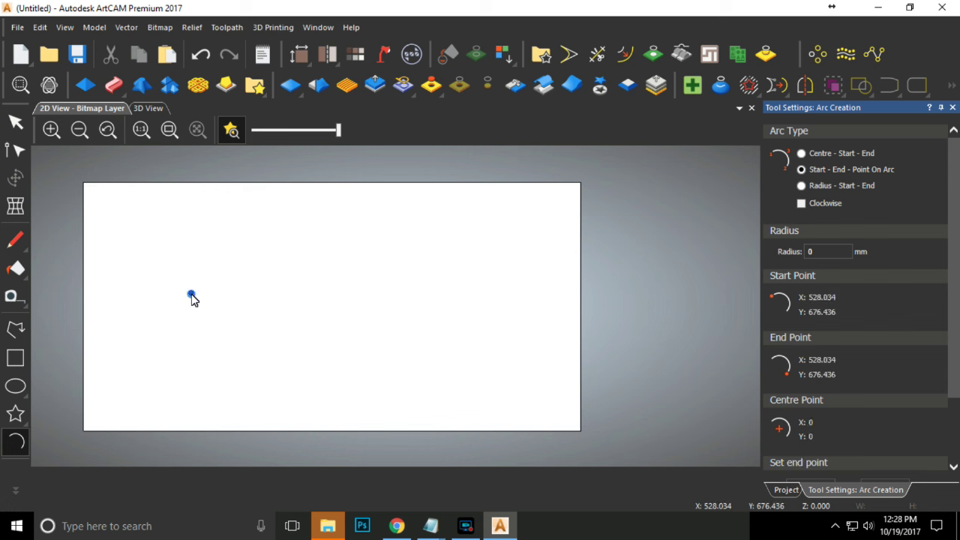
left_click(389, 293)
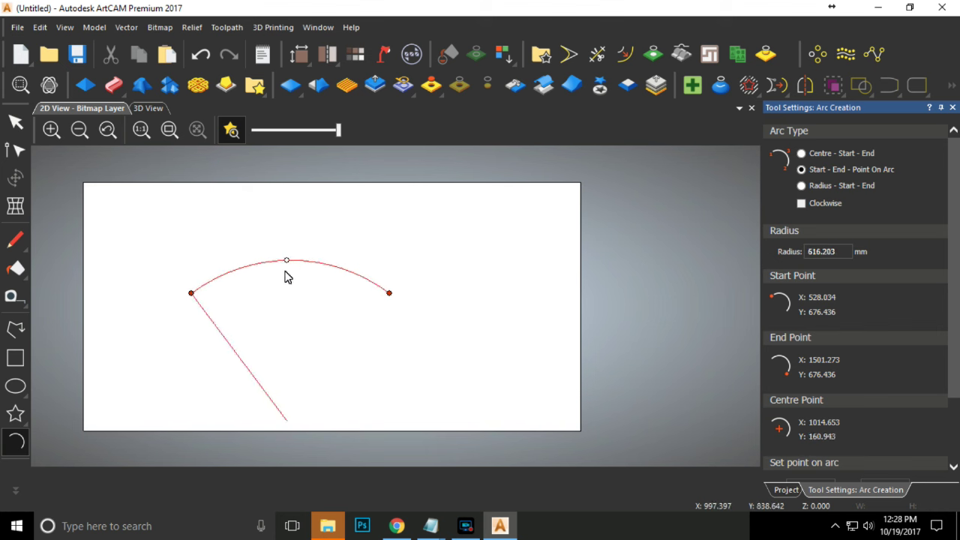
key("Escape")
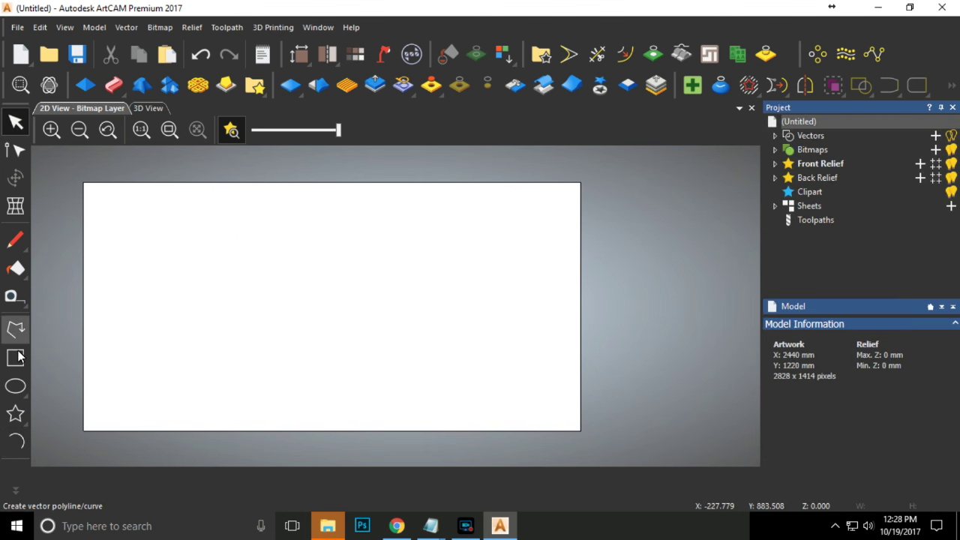
Try a Centre - Start - End arc with its centre at about X 1080, Y 563 mm.
left_click(802, 154)
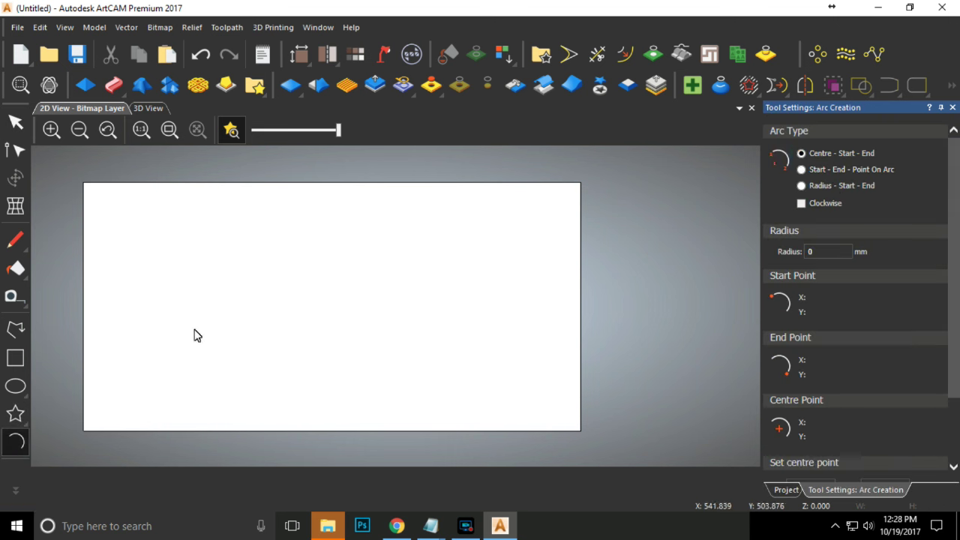
left_click(303, 316)
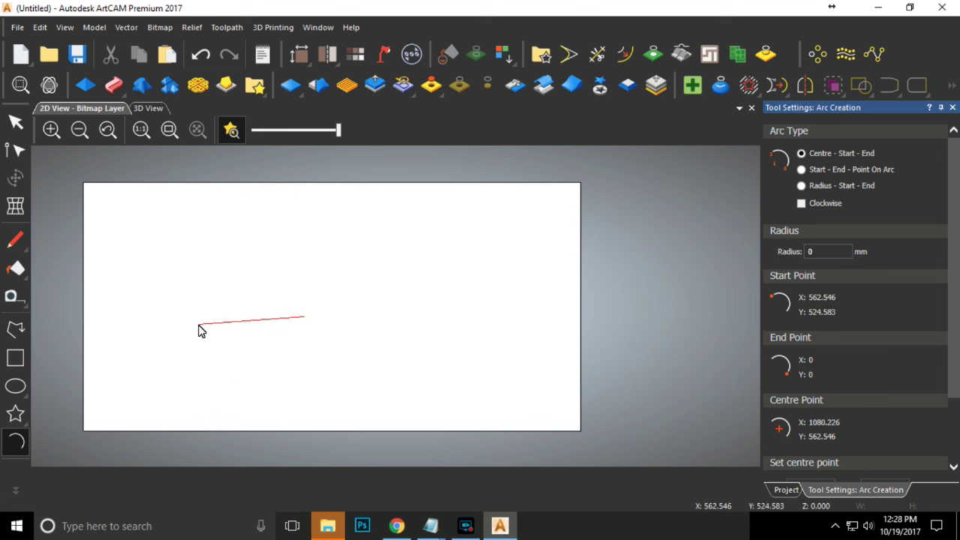
left_click(165, 319)
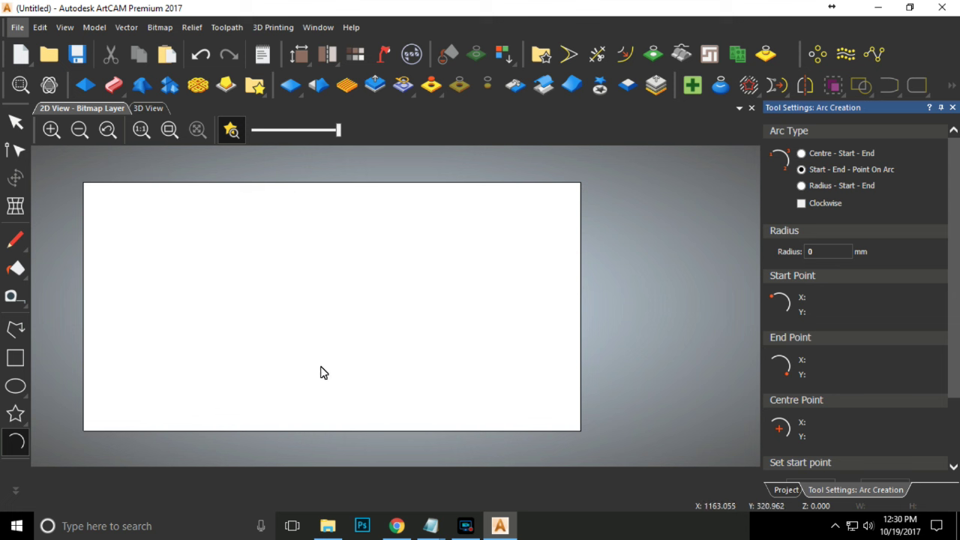
left_click(802, 186)
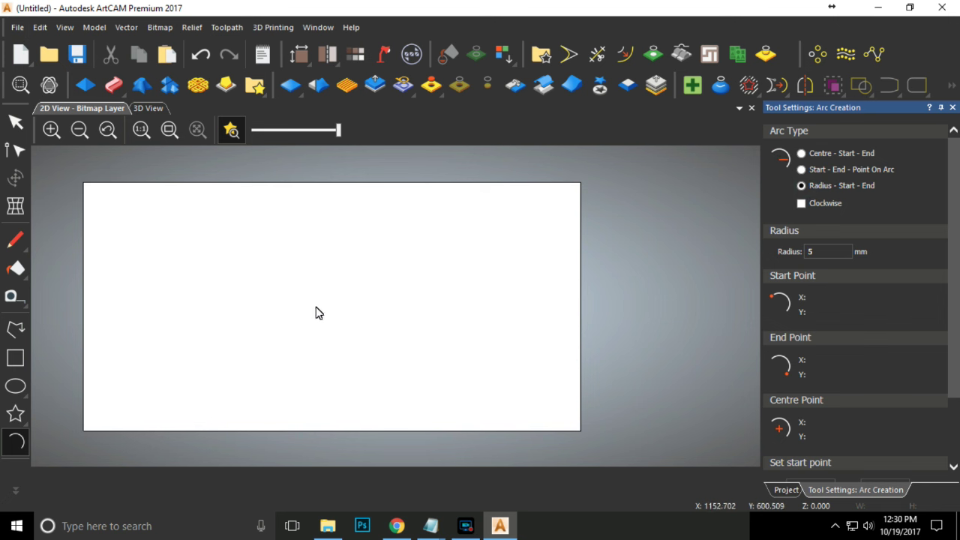
left_click(228, 295)
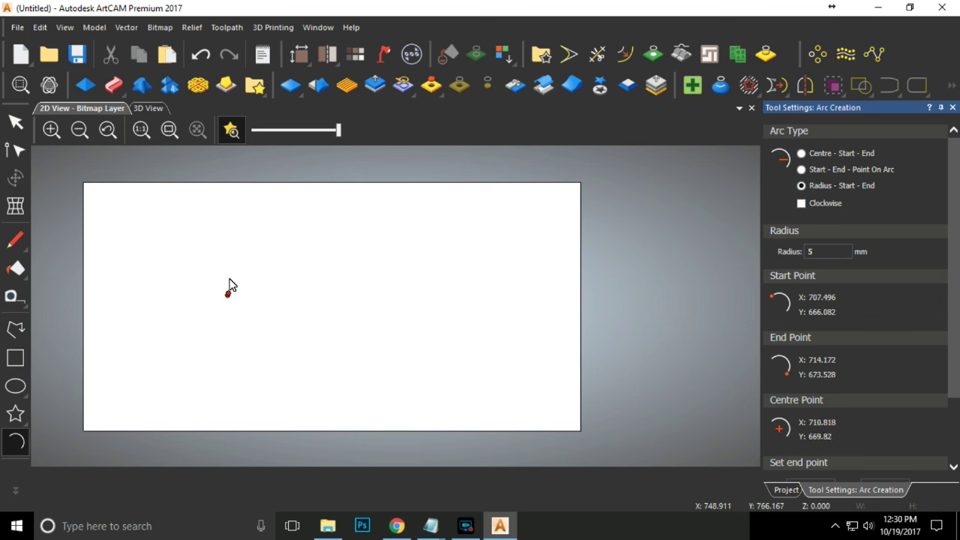
scroll(225, 291, "up", 2)
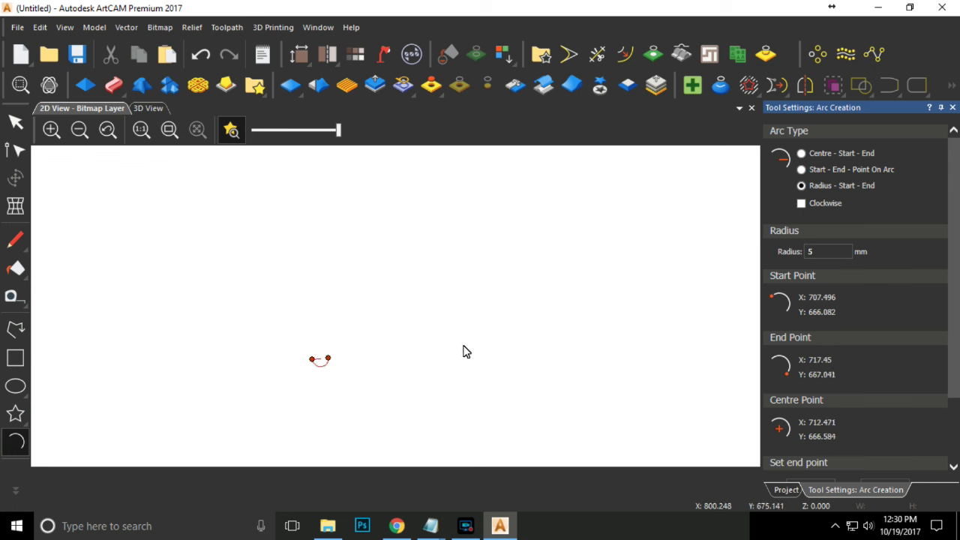
key("Escape")
scroll(349, 268, "down", 5)
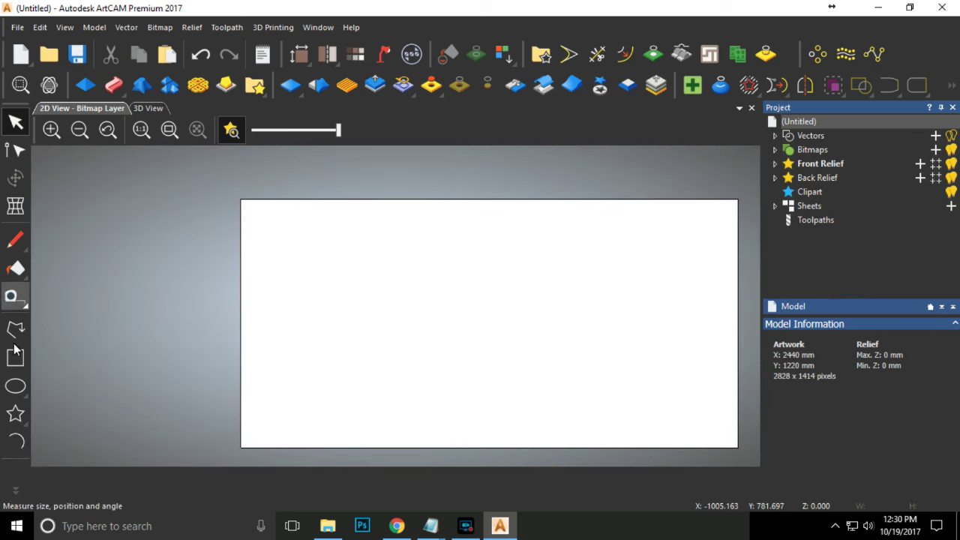
left_click(16, 442)
left_click(801, 185)
left_click(427, 342)
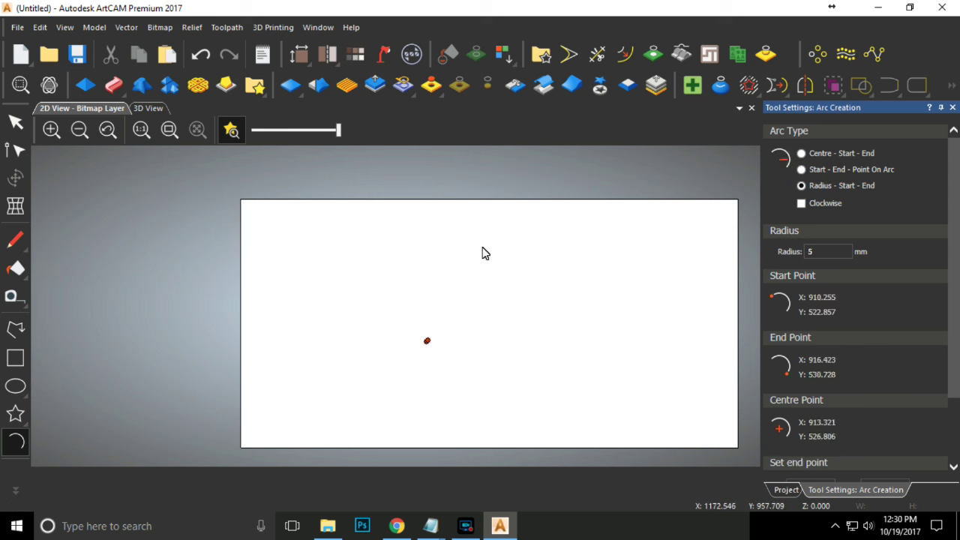
key("Escape")
Draw a Radius - Start - End arc with a 500 mm radius from about X 934, Y 481 to X 1933, Y 537 mm.
left_click(16, 442)
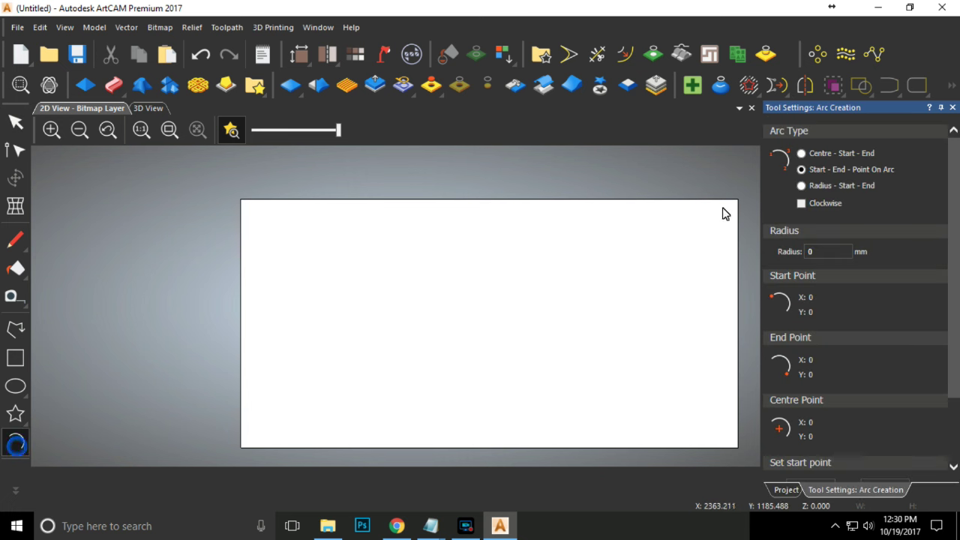
left_click_drag(845, 255, 773, 258)
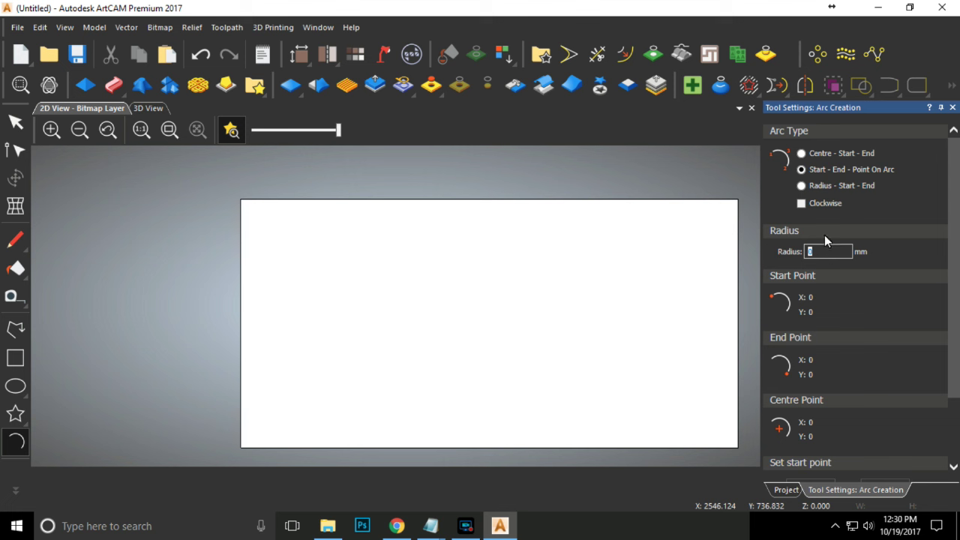
left_click(801, 188)
left_click(814, 255)
type("500")
left_click(431, 350)
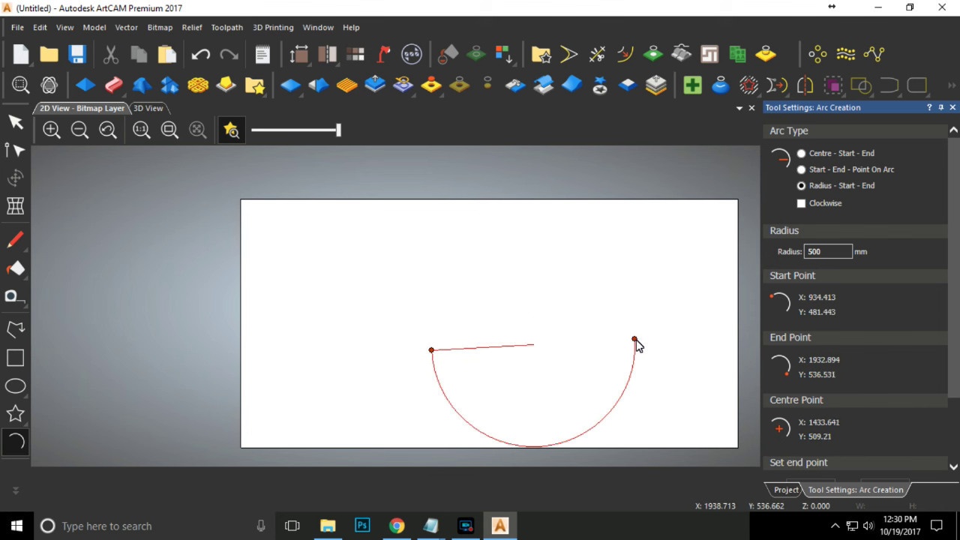
left_click(634, 339)
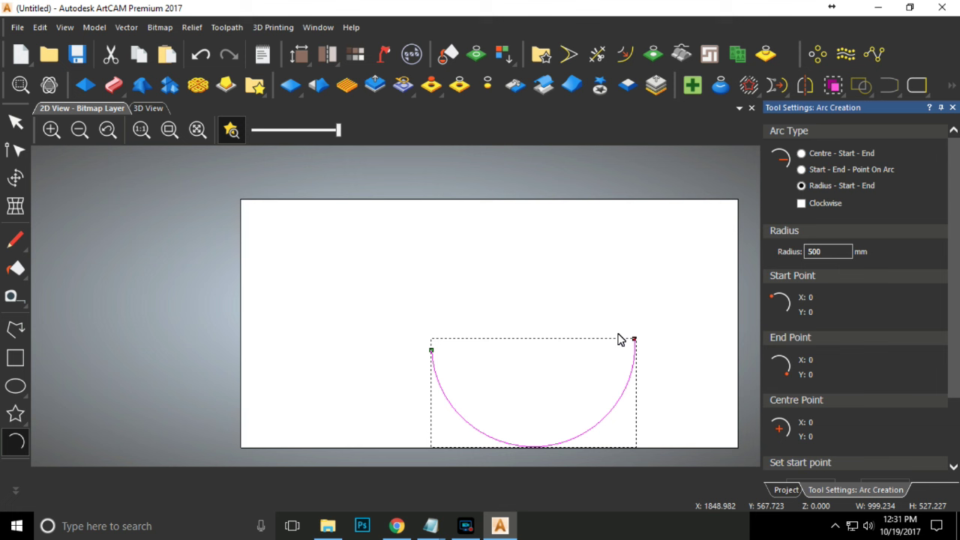
Delete the 500 mm radius arc and try a Start - End - Point On Arc arc from about X 779, Y 651 to X 1721, Y 633 mm.
key("Delete")
left_click(801, 169)
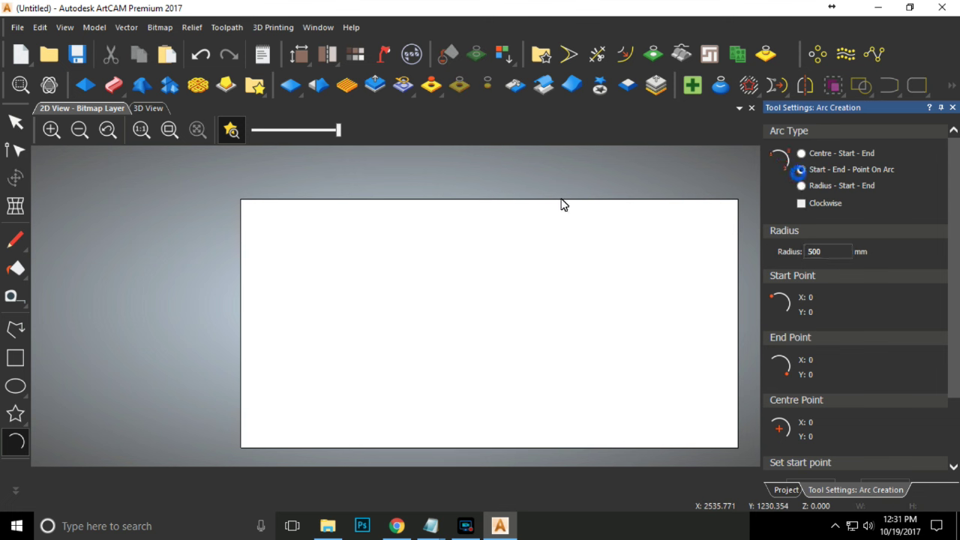
left_click(16, 443)
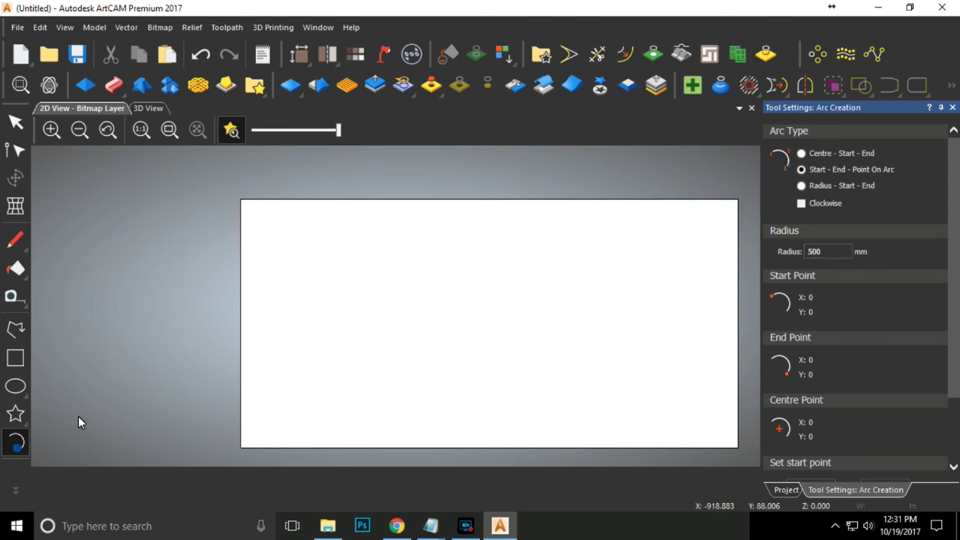
left_click(400, 317)
left_click(592, 318)
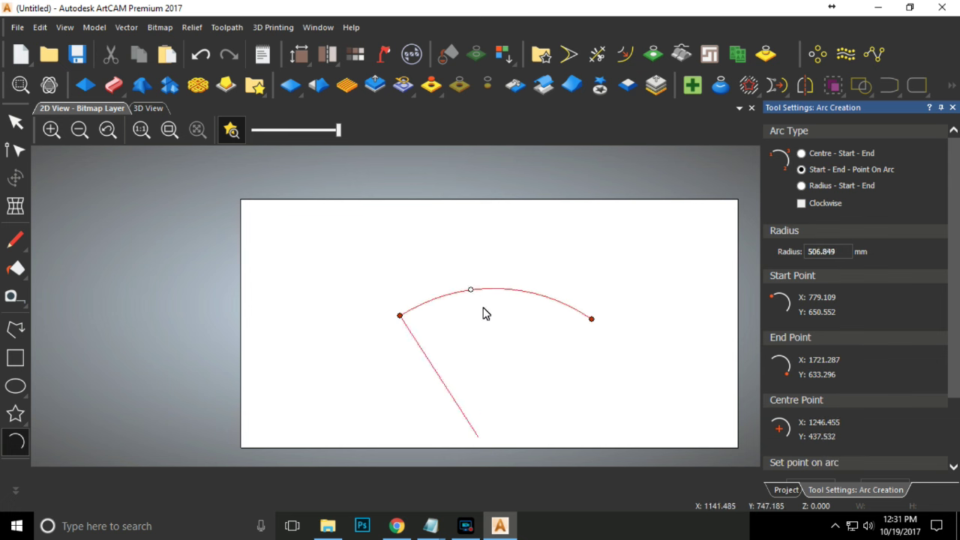
key("Escape")
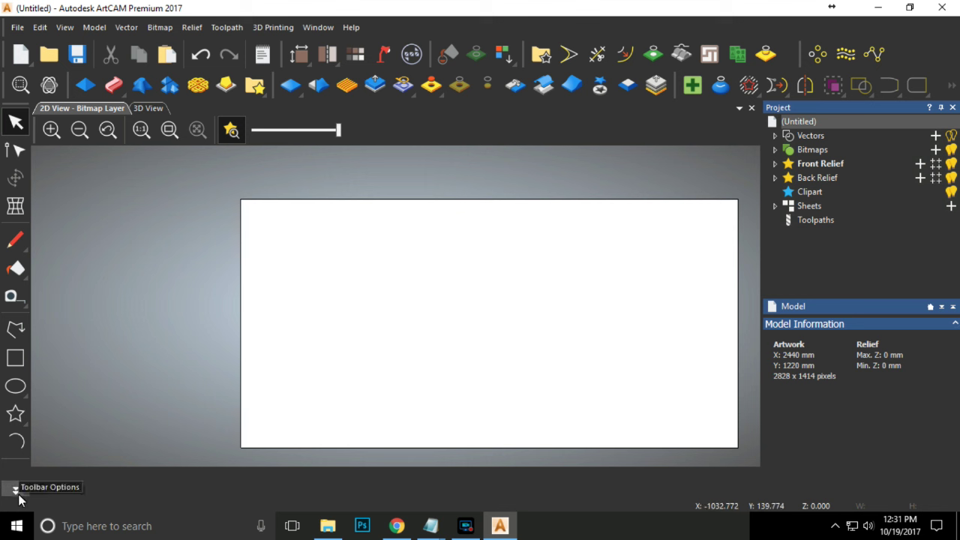
Start a vector text in the upper-left part of the sheet and set its size to 100 points.
left_click(17, 491)
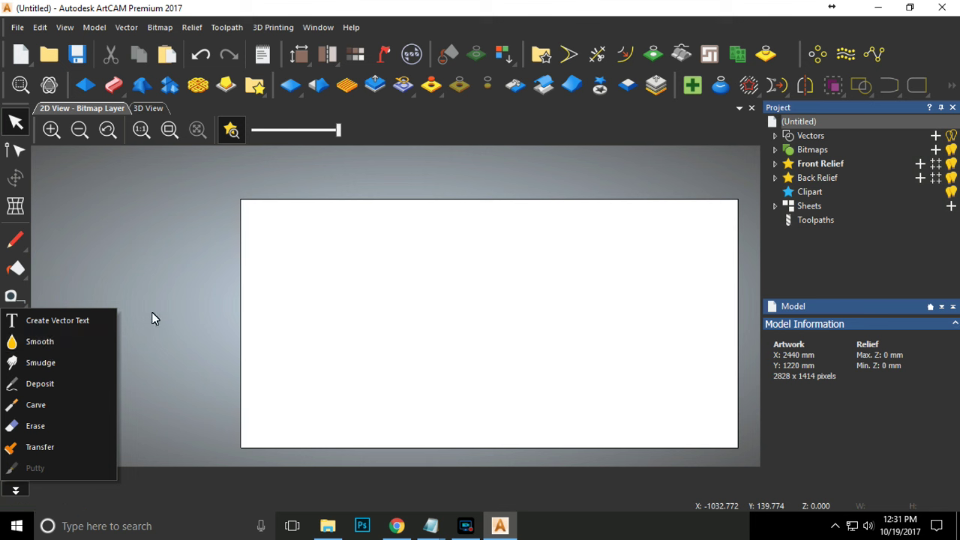
left_click(59, 320)
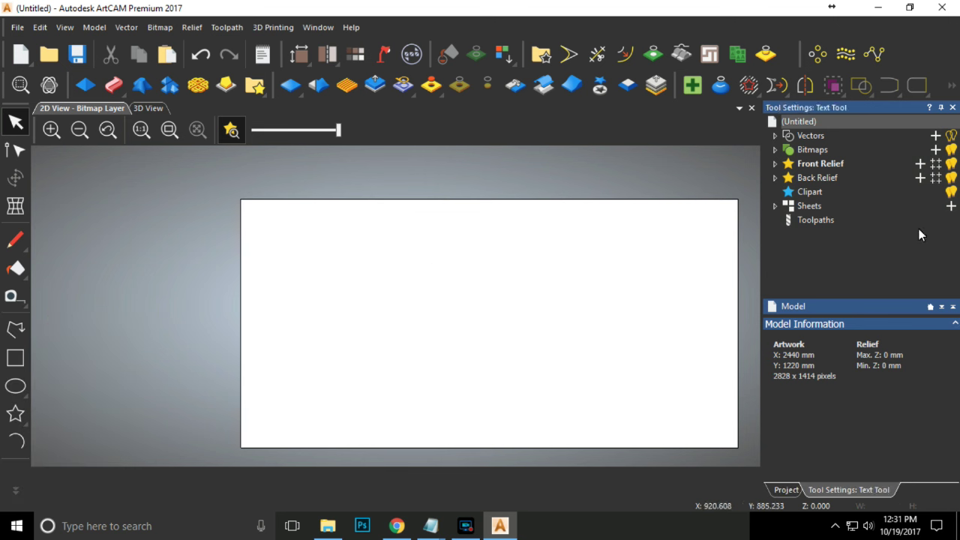
left_click(514, 308)
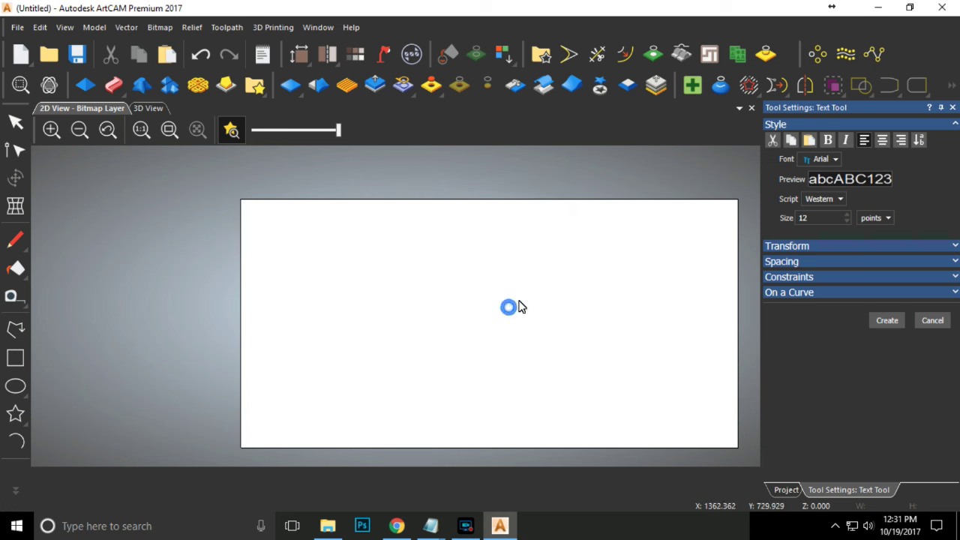
left_click(405, 295)
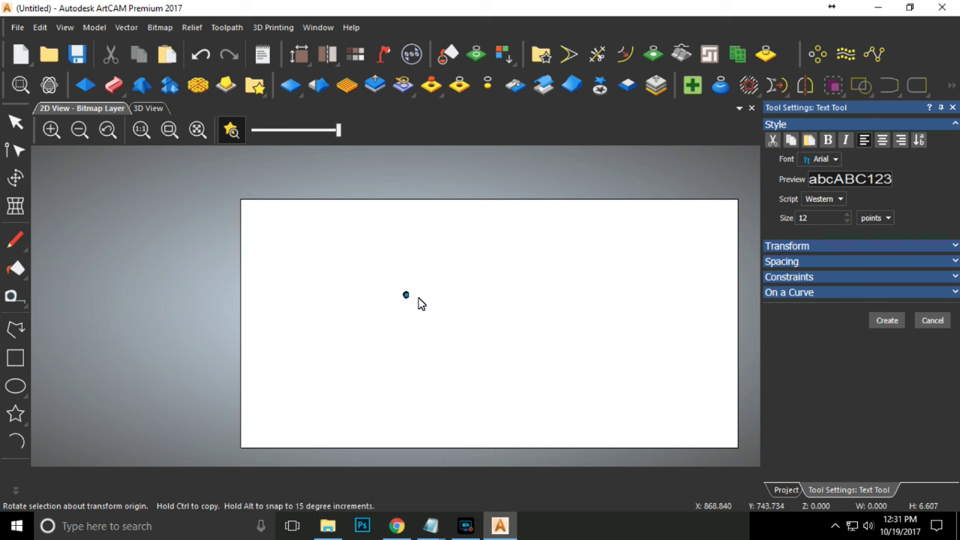
double_click(825, 217)
type("100")
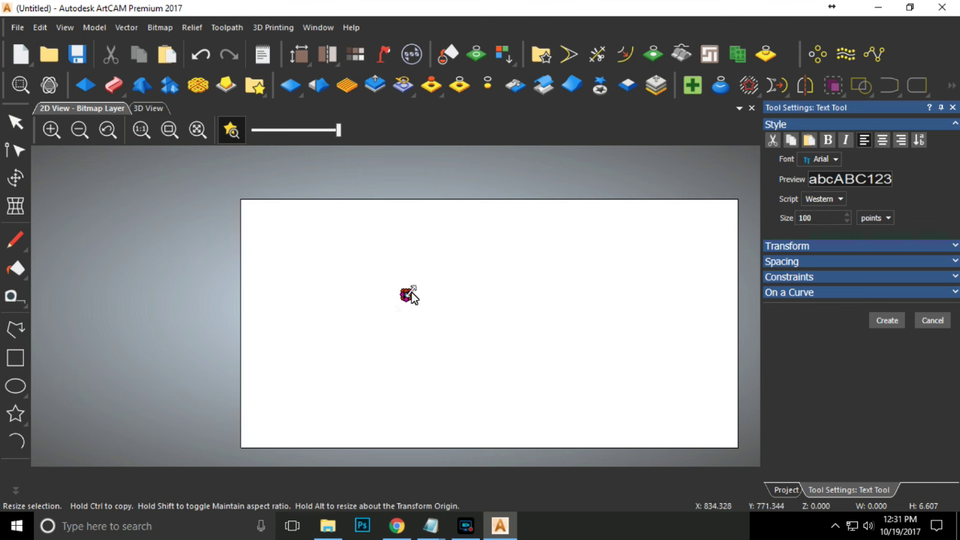
Set the text size to 500 points.
left_click(816, 218)
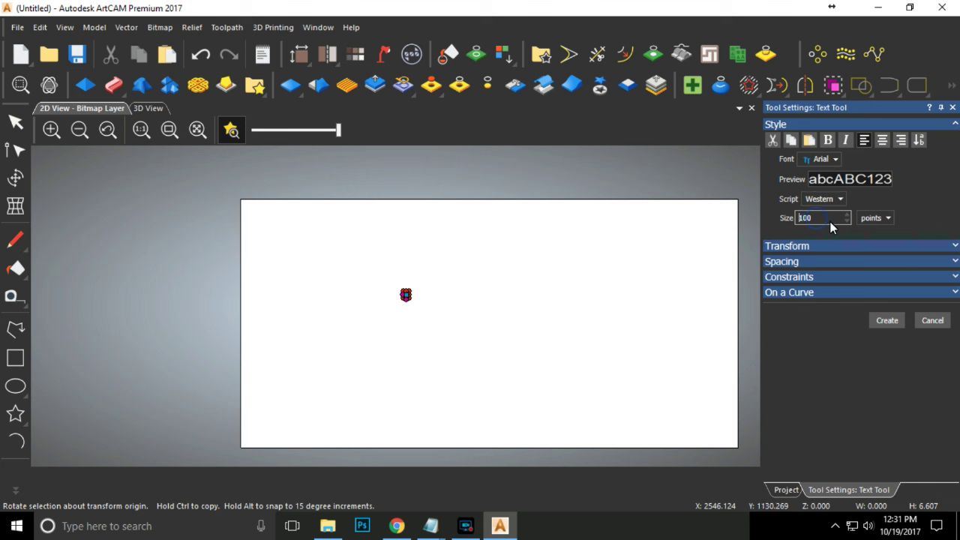
key("BackSpace")
key("BackSpace")
key("BackSpace")
type("500")
key("Return")
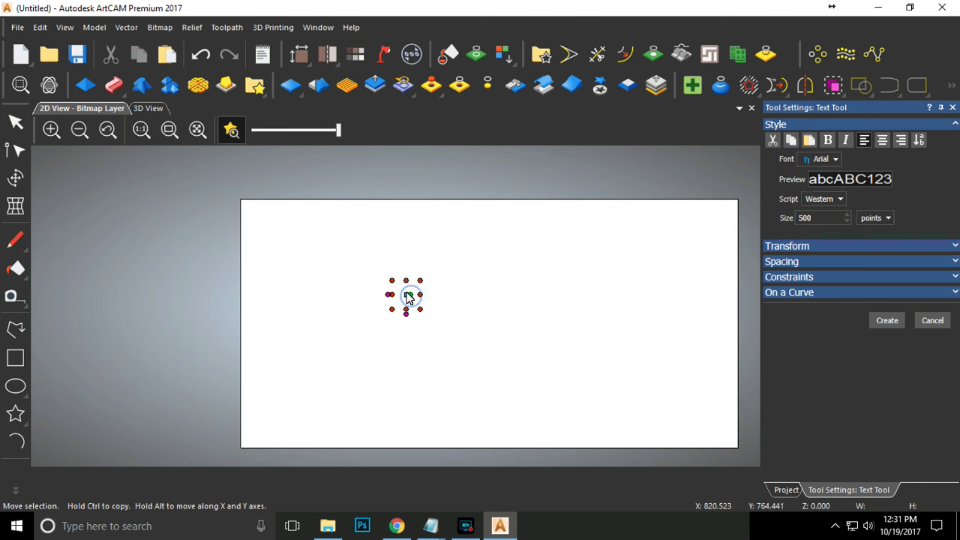
Enter the text "GS Zone" and move it slightly down and left towards the middle of the sheet.
type("G")
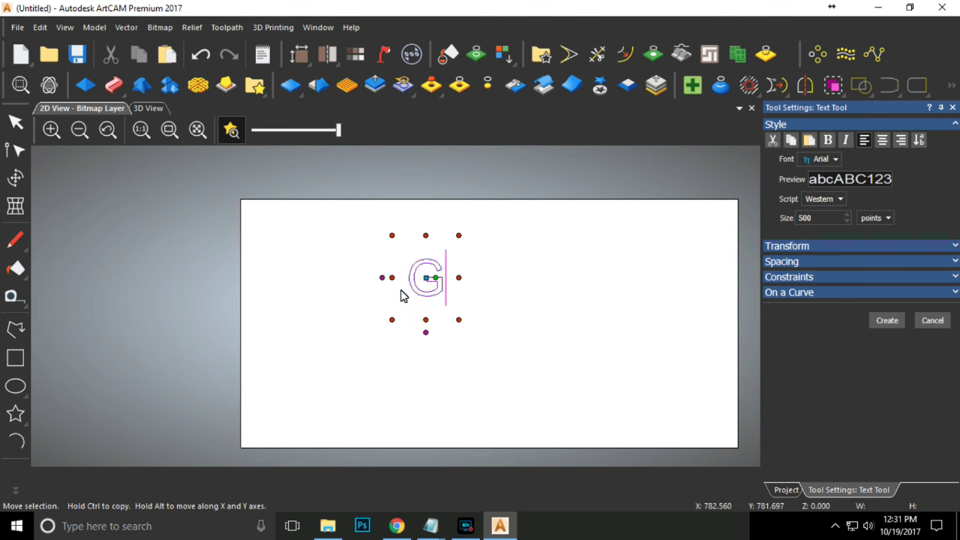
type("S Zo")
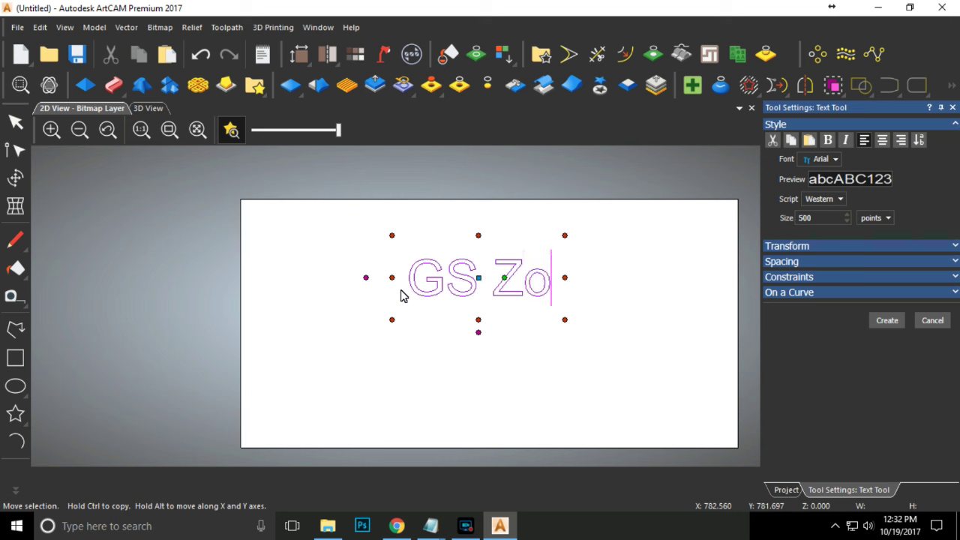
type("ne")
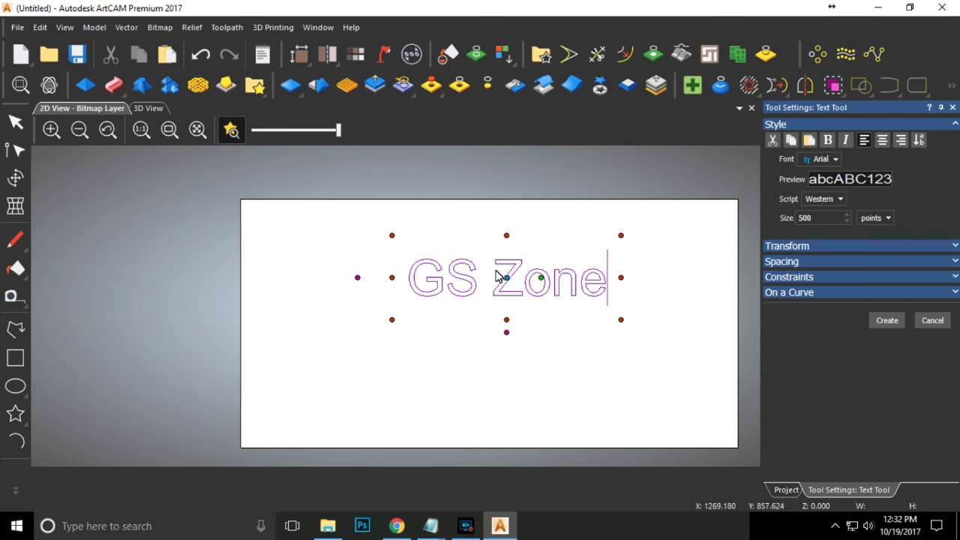
left_click_drag(537, 253, 518, 290)
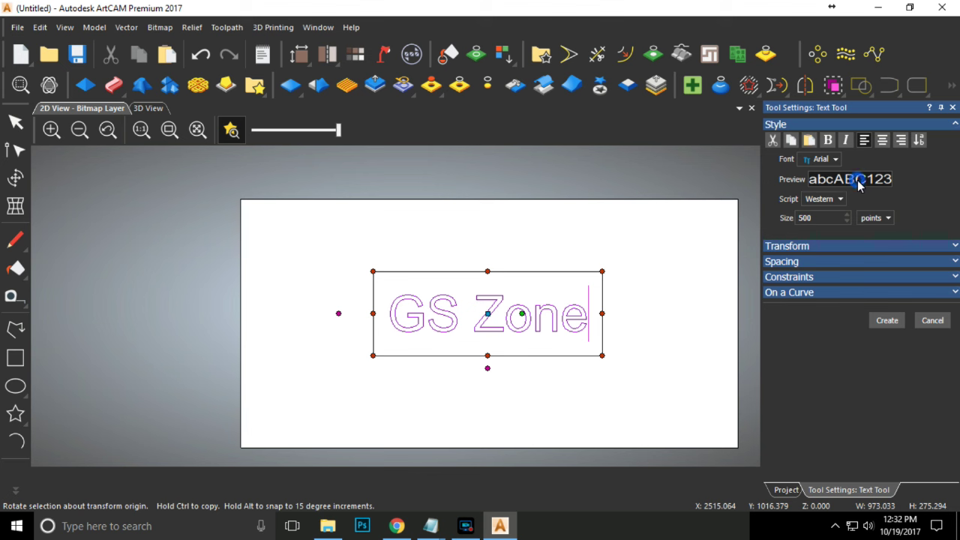
Select the whole "GS Zone" text and try the Bank Note font on it.
left_click(837, 161)
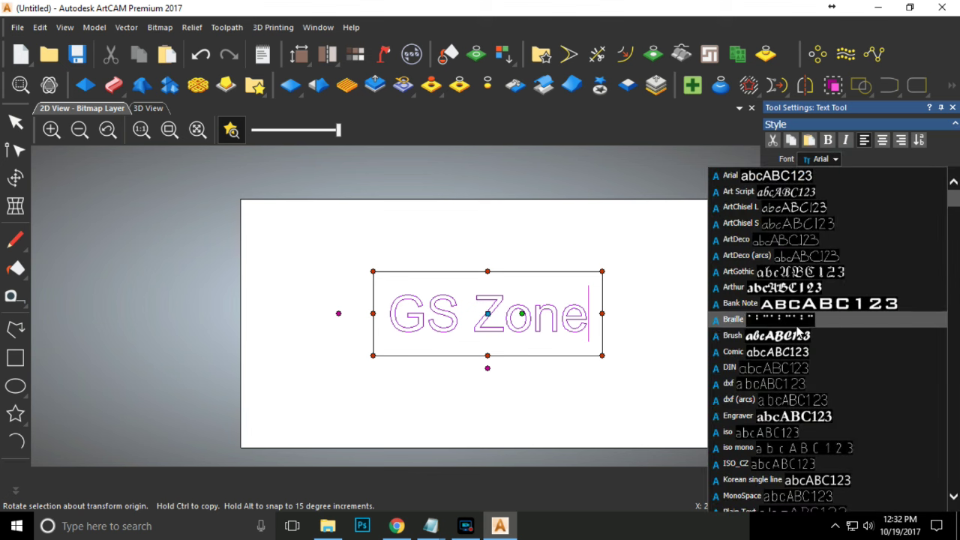
left_click(810, 306)
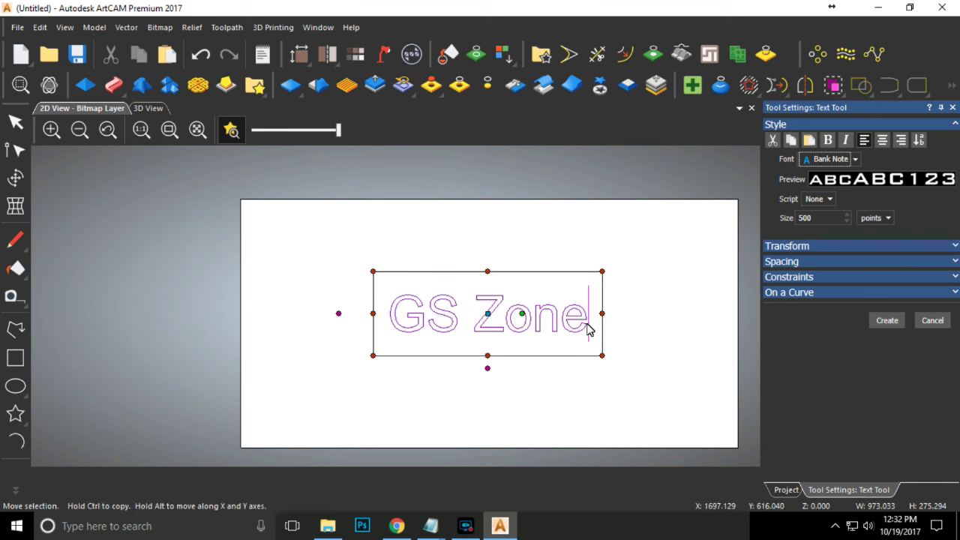
left_click_drag(588, 329, 410, 320)
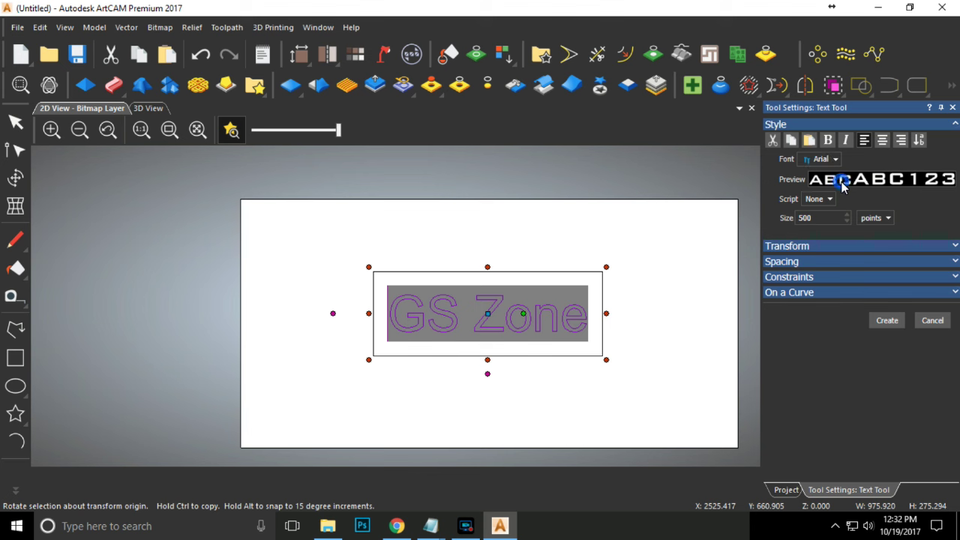
left_click(834, 159)
left_click(823, 307)
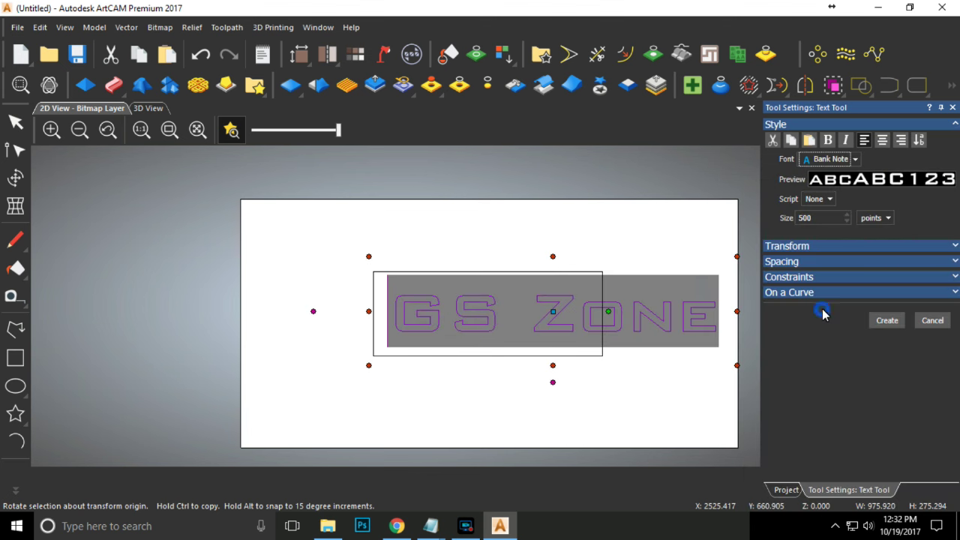
Try the Engraver and Brush fonts on the selected "GS Zone" text.
left_click(855, 160)
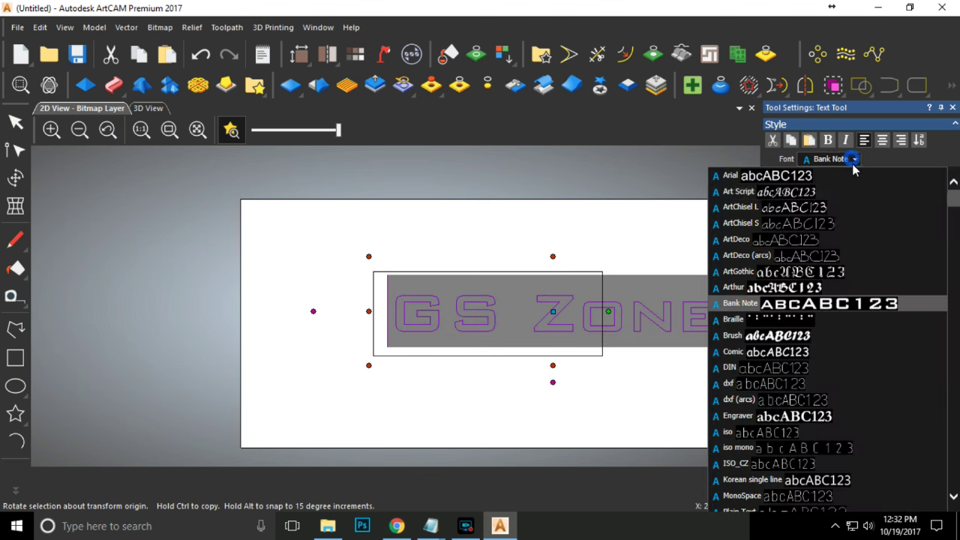
left_click(808, 416)
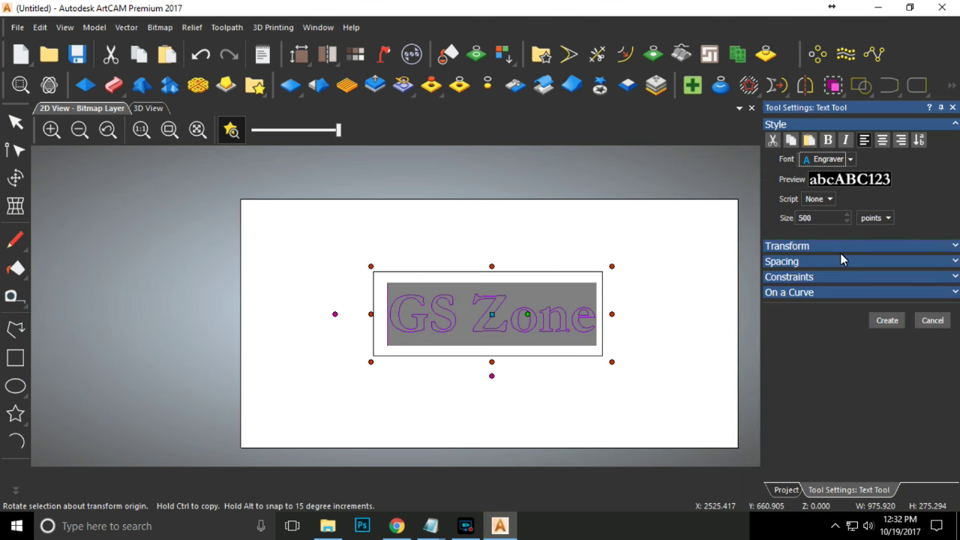
left_click(850, 159)
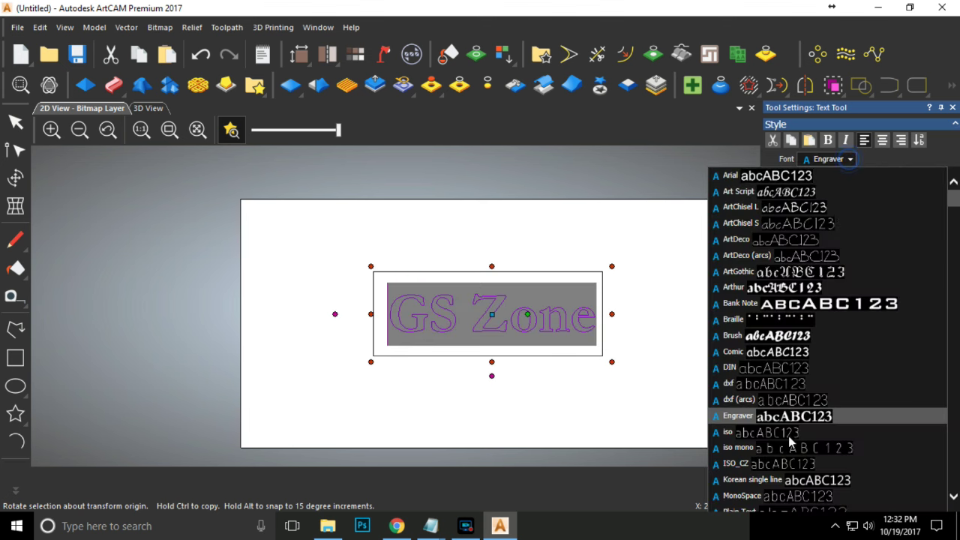
left_click(793, 336)
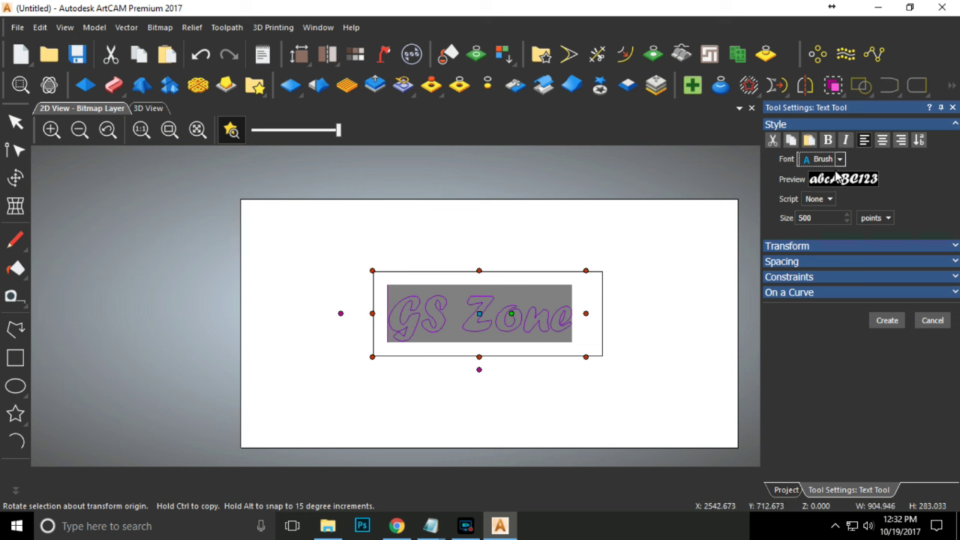
left_click_drag(593, 356, 655, 366)
left_click(654, 364)
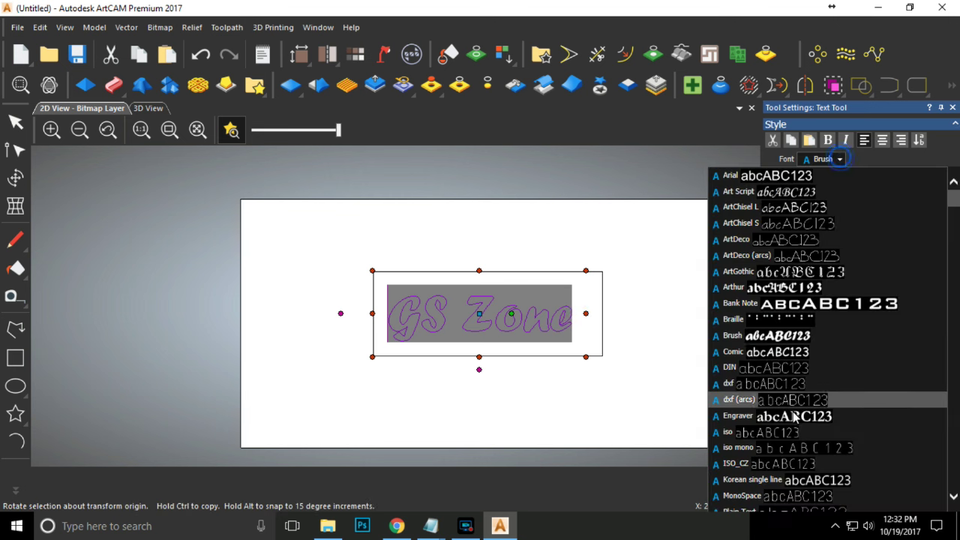
Set the font of the "GS Zone" text to Arial and create the vector text.
left_click(826, 303)
left_click(855, 160)
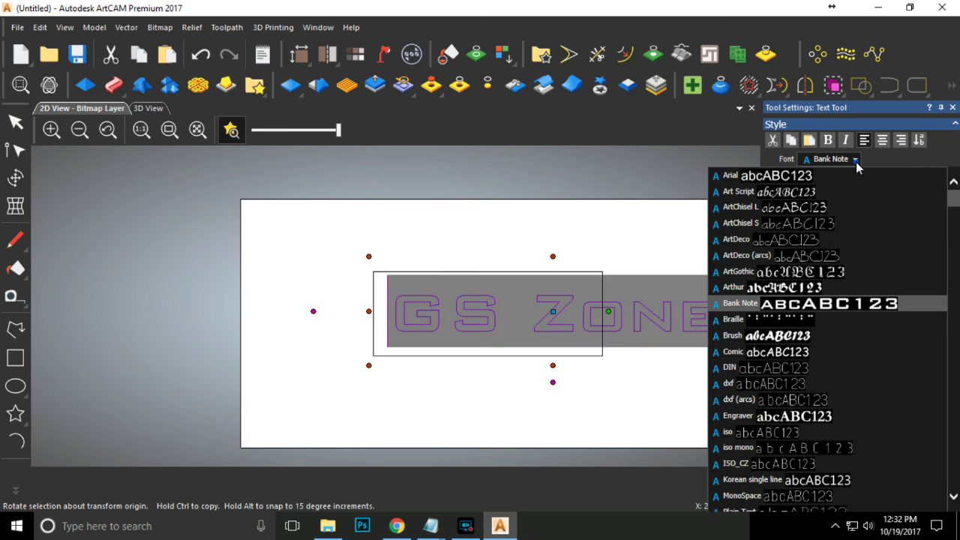
left_click(776, 176)
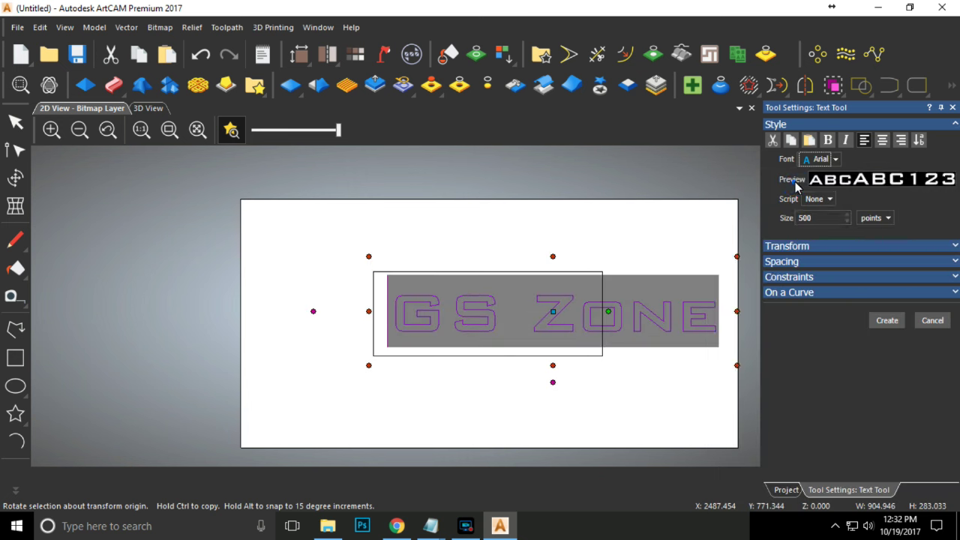
left_click(888, 321)
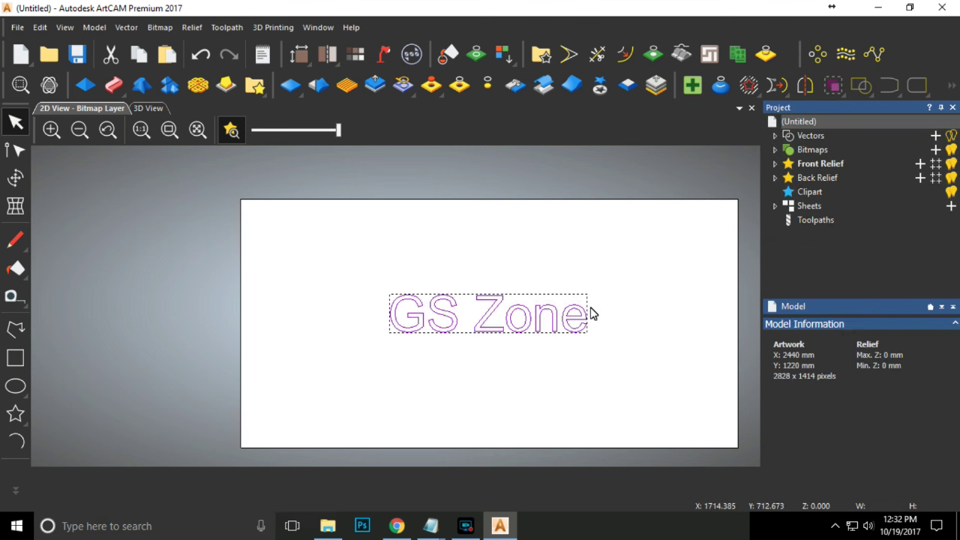
Move the created "GS Zone" text slightly down and left on the sheet and deselect it.
left_click(624, 317)
left_click(514, 312)
left_click_drag(515, 315, 492, 325)
left_click(581, 277)
Start a second vector text above "GS Zone", show its transform options and enter "gs zone".
left_click(16, 493)
left_click(36, 342)
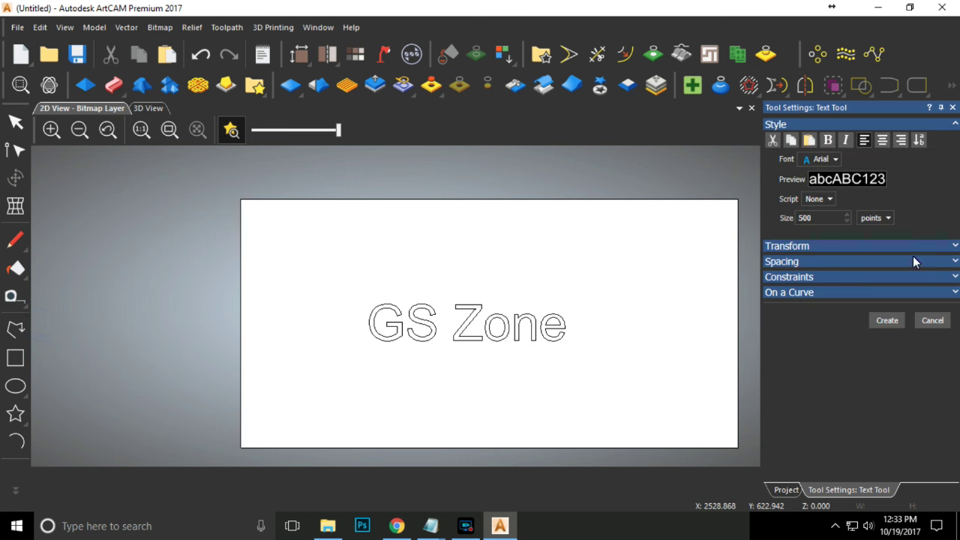
left_click(443, 265)
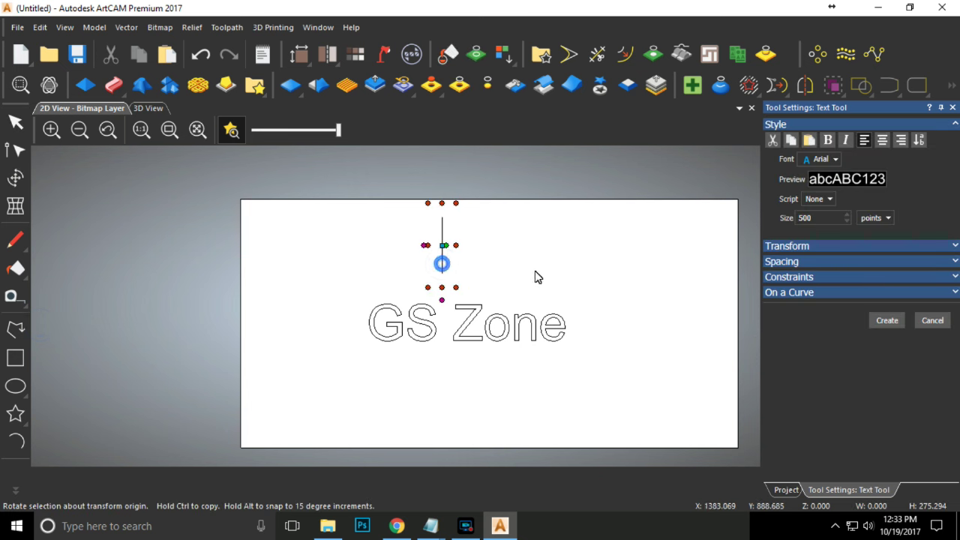
left_click(933, 248)
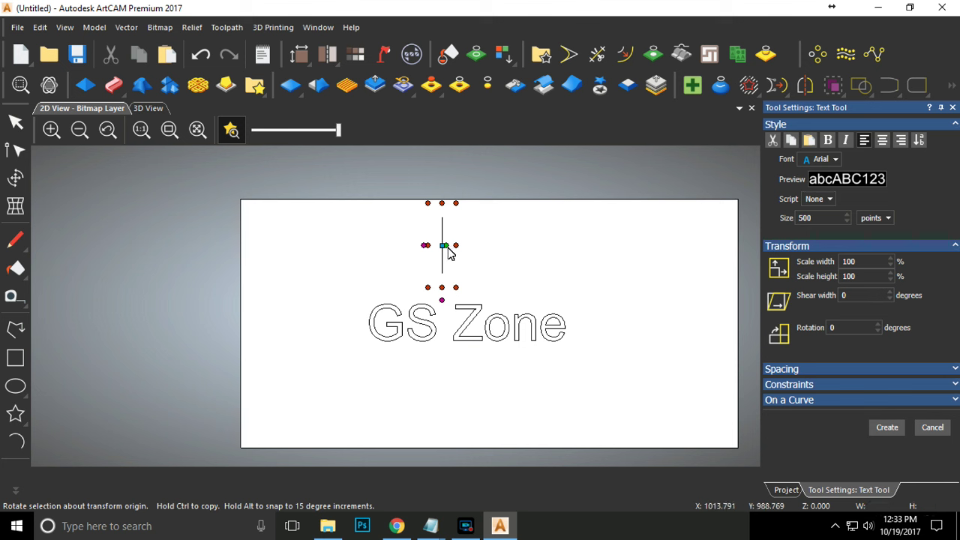
type("gs")
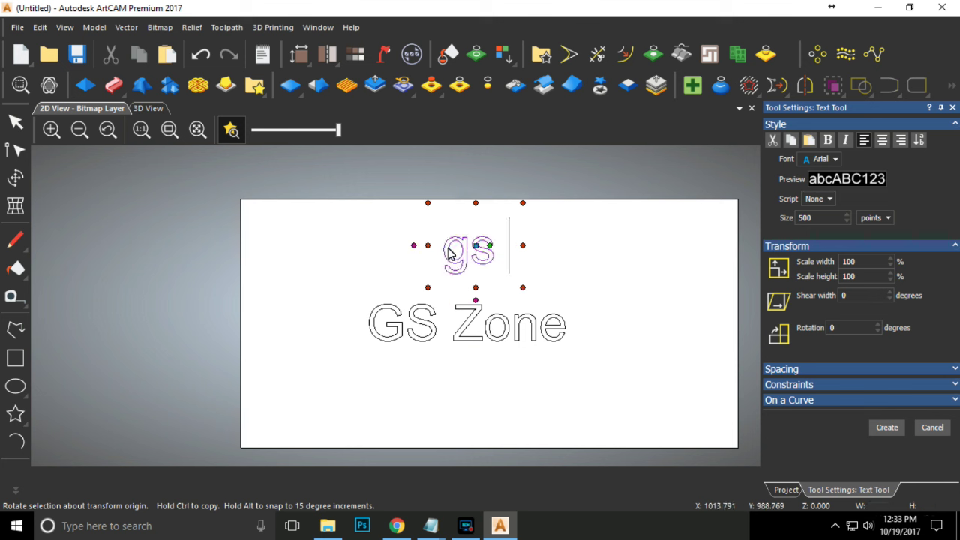
type(" zone")
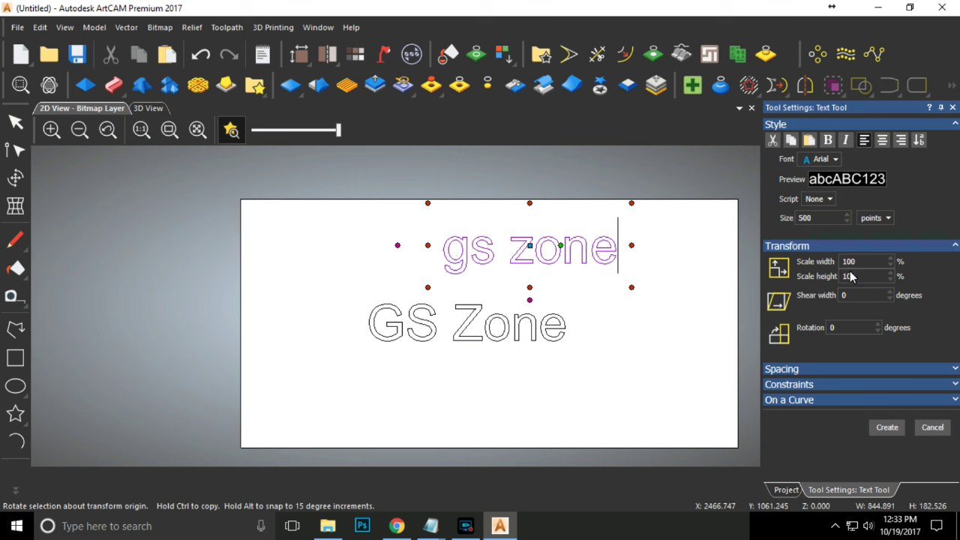
Try a transform value of 45 on the "gs zone" text, create the text and undo its creation.
key("BackSpace")
type("45")
left_click(888, 428)
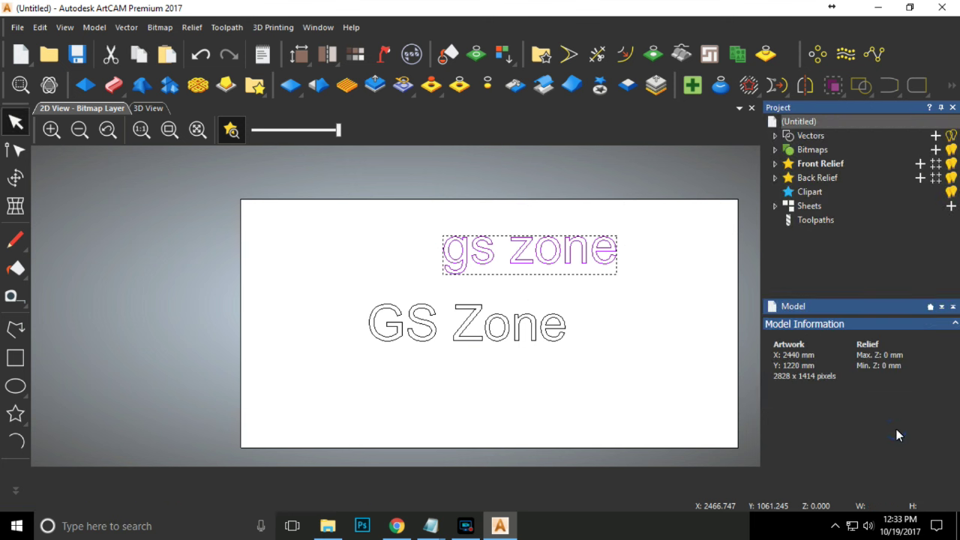
key("ctrl+z")
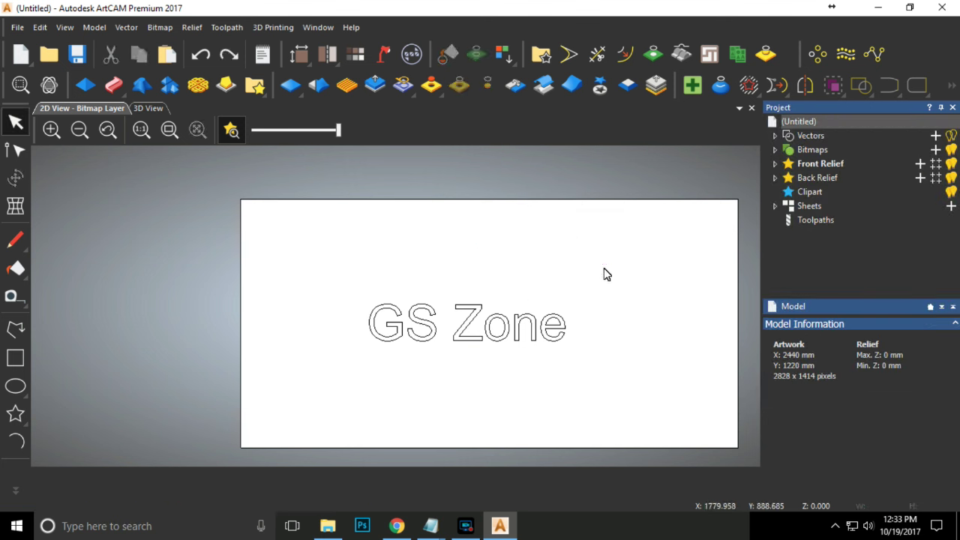
Start a new vector text above "GS Zone" and enter "gs zone".
left_click(19, 495)
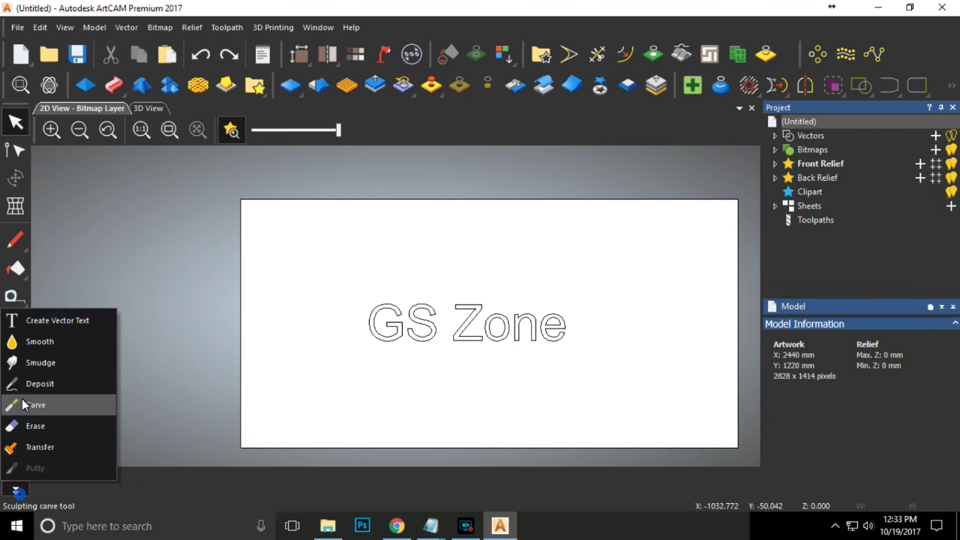
left_click(44, 323)
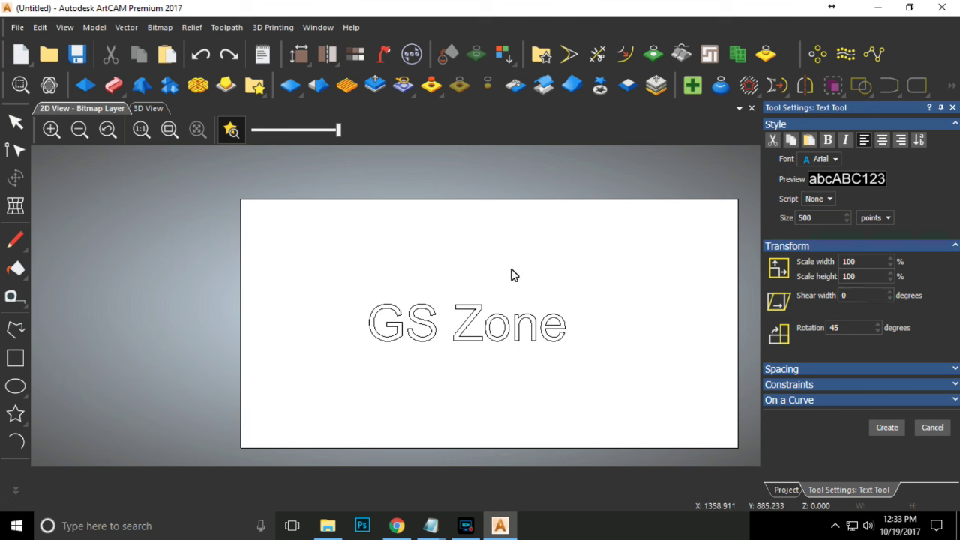
left_click(483, 257)
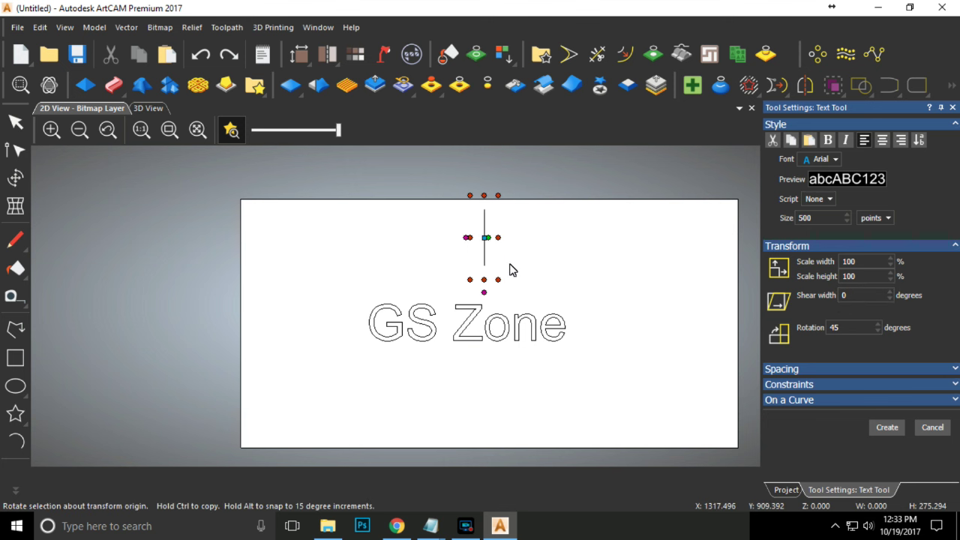
type("GS")
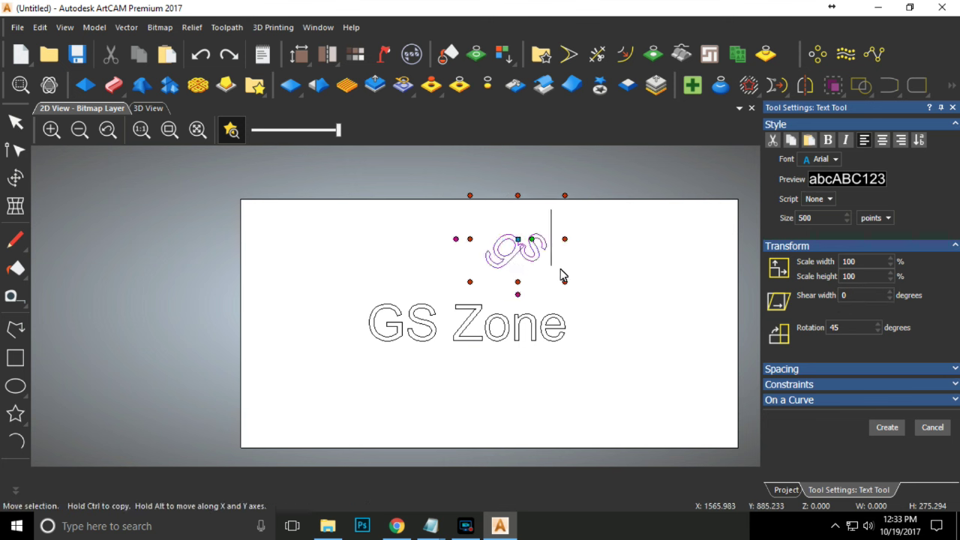
type(" Zo")
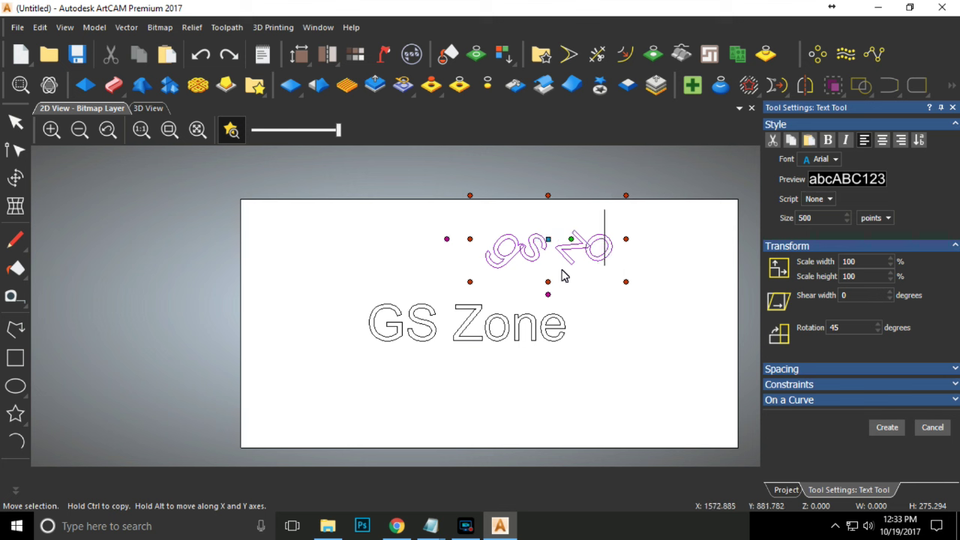
type("ne")
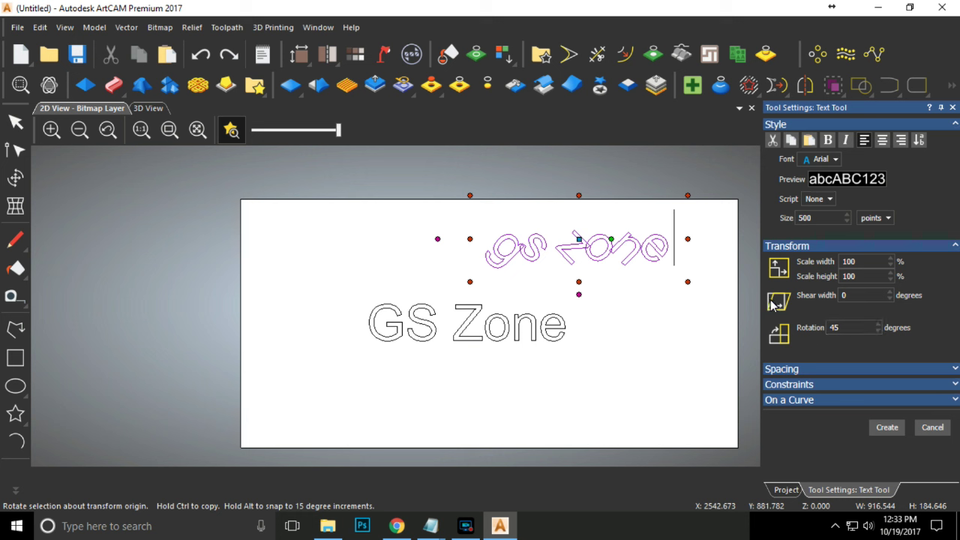
Try a rotation of 0 degrees on the new text and shorten it to "gs".
double_click(839, 328)
type("0")
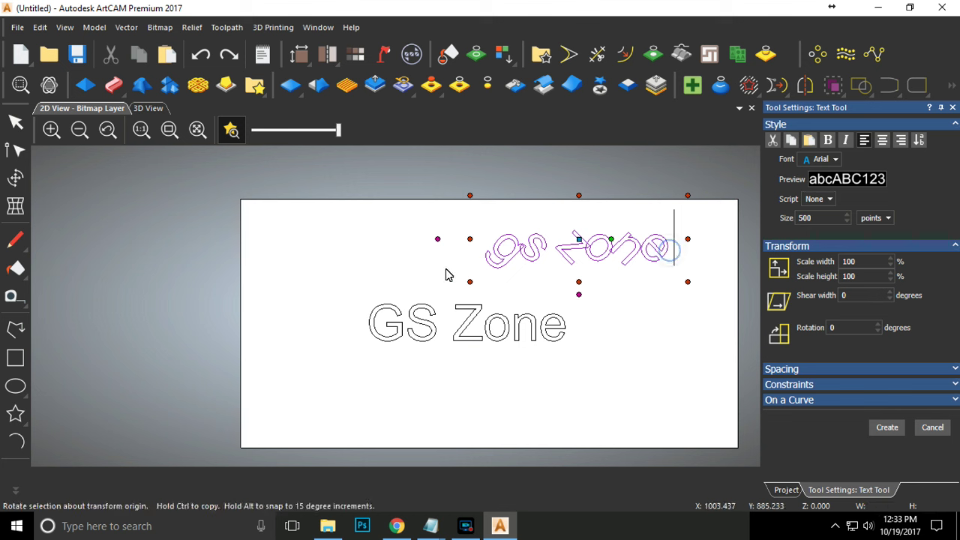
key("BackSpace")
key("BackSpace")
key("BackSpace")
key("BackSpace")
key("BackSpace")
key("BackSpace")
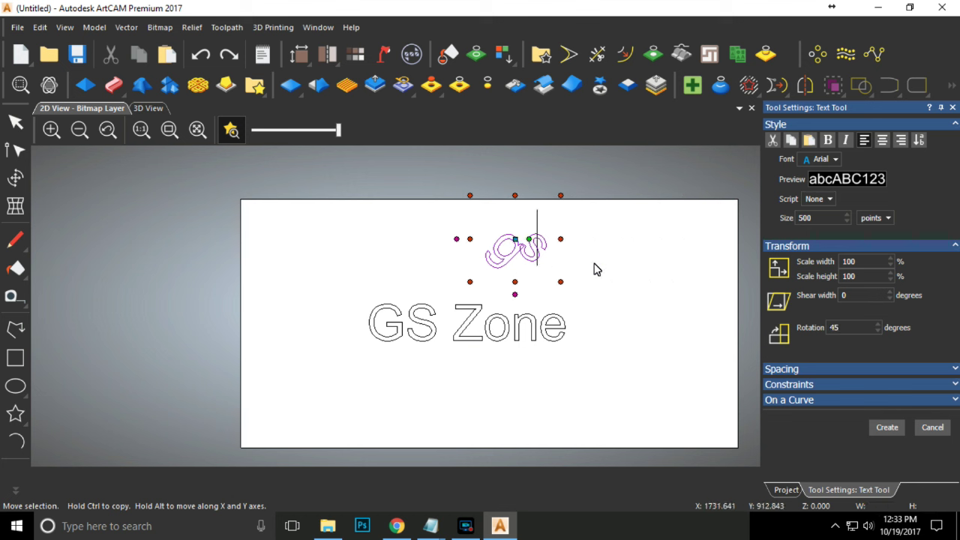
type("S")
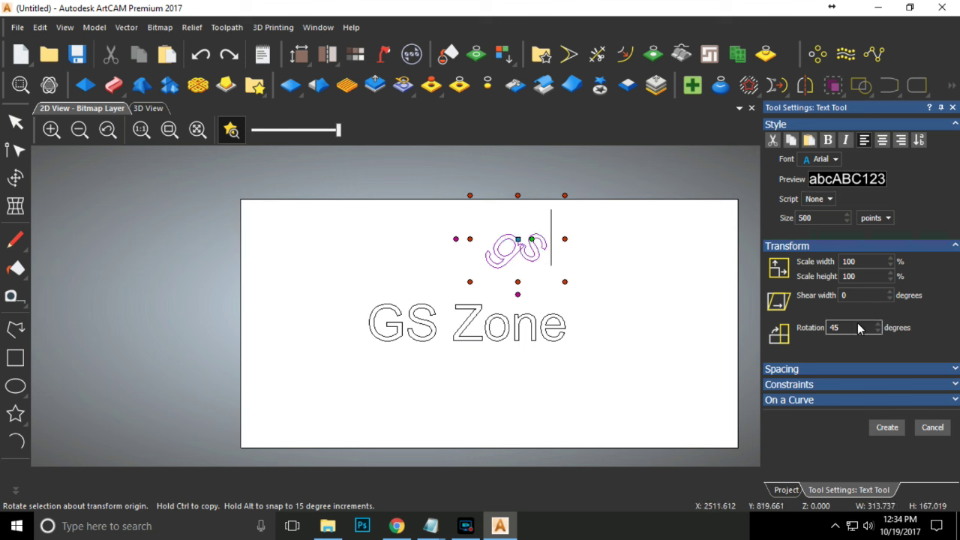
Set the rotation to 0 degrees, create the "gs" text and delete it from the sheet.
left_click_drag(850, 329, 813, 336)
left_click(888, 429)
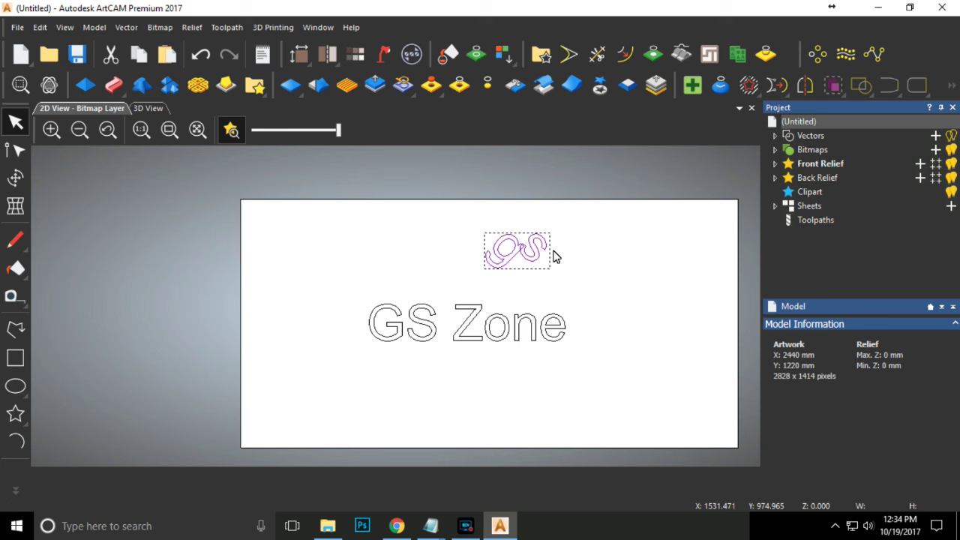
key("Delete")
Start an unrotated vector text above "GS Zone" and enter "gs zone".
left_click(15, 491)
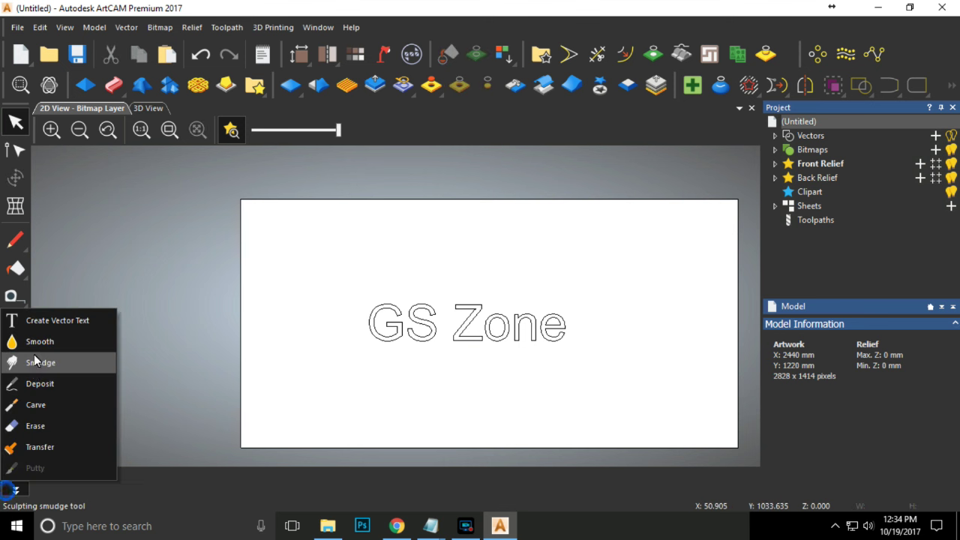
left_click(82, 320)
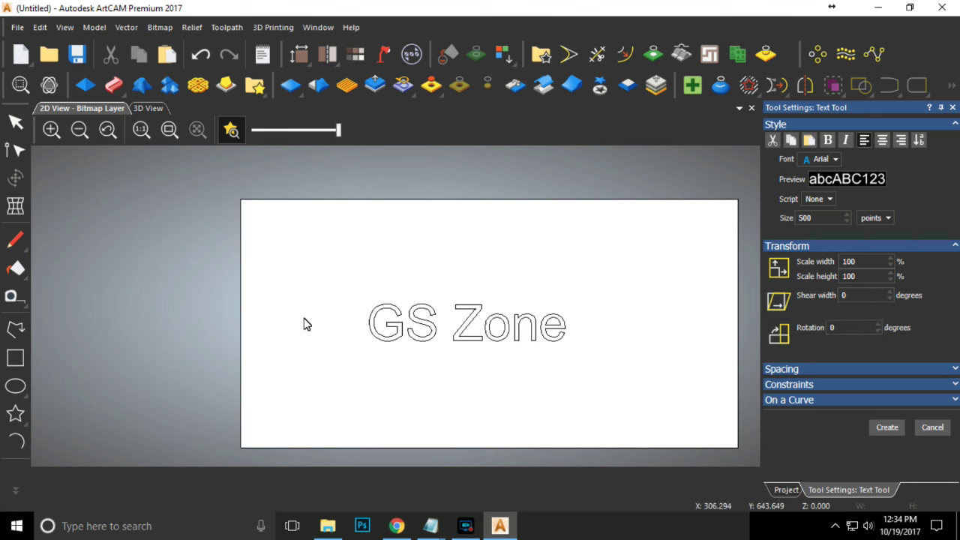
left_click(410, 276)
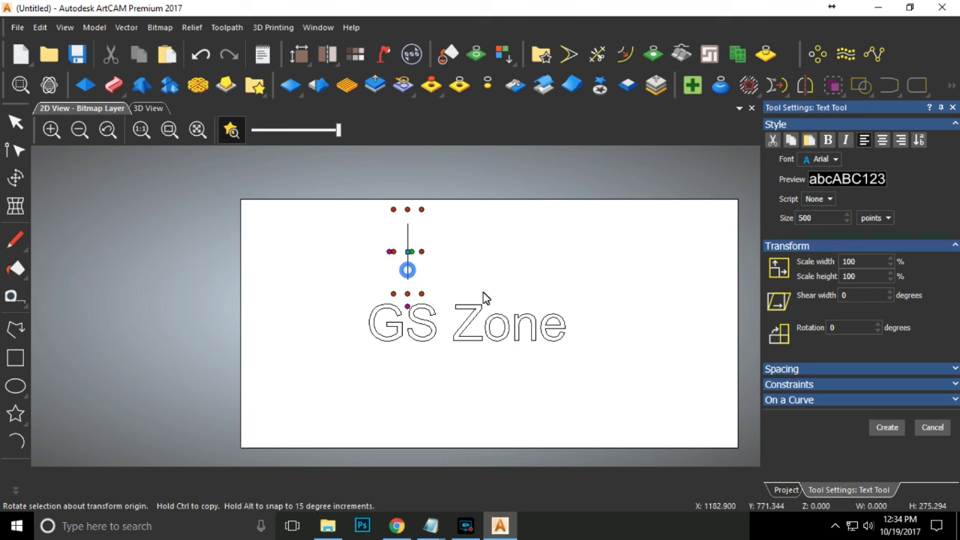
type("gs z")
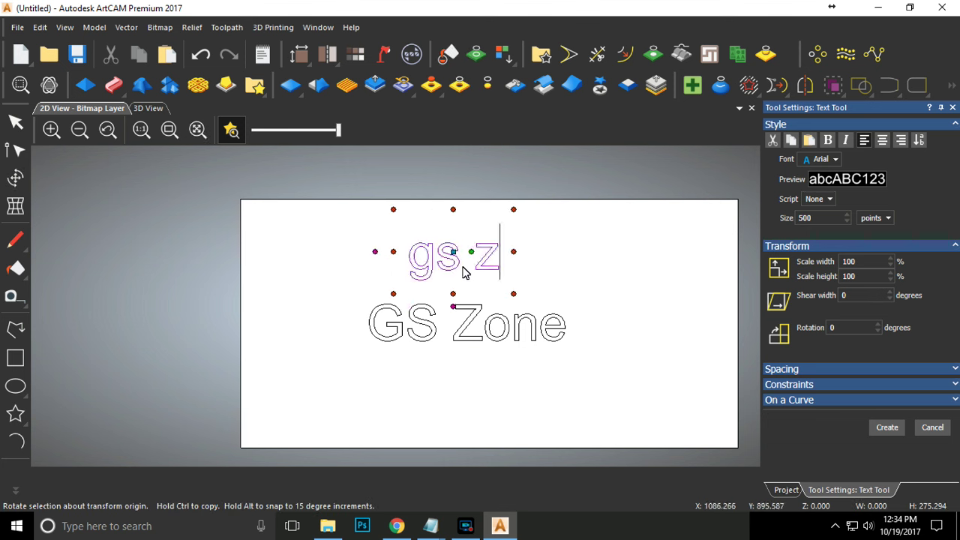
type("one")
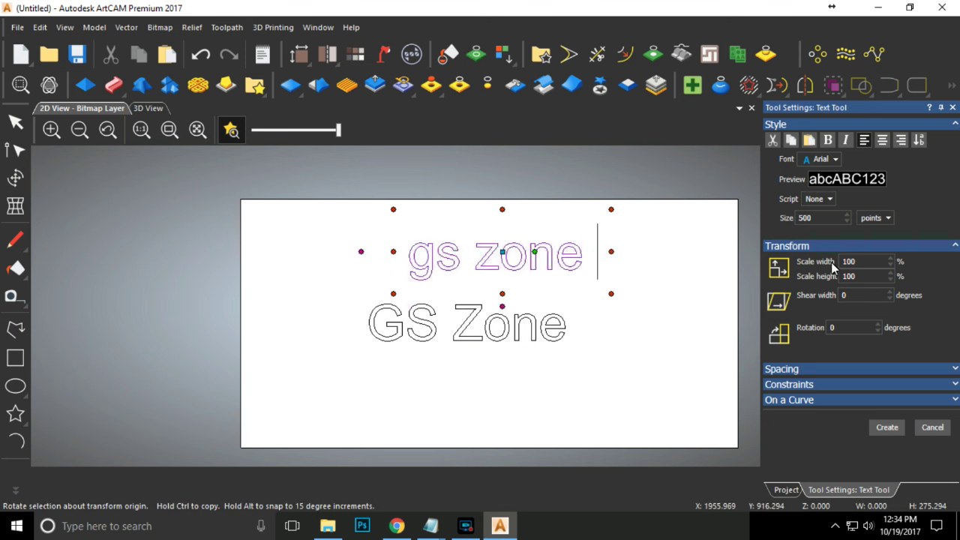
Try a shear width of 50 degrees on the "gs zone" text, create it and delete it.
left_click(852, 295)
type("50")
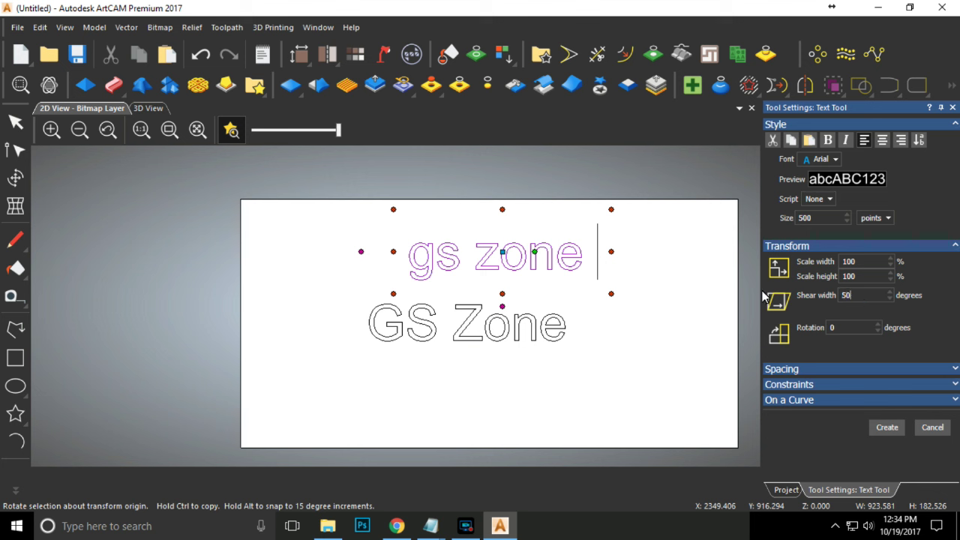
left_click(887, 428)
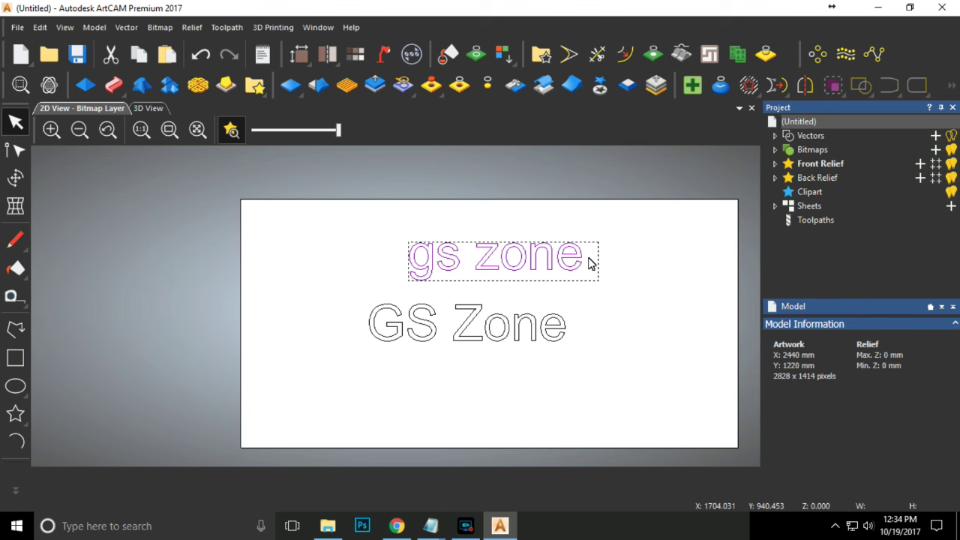
key("ctrl+s")
left_click(673, 362)
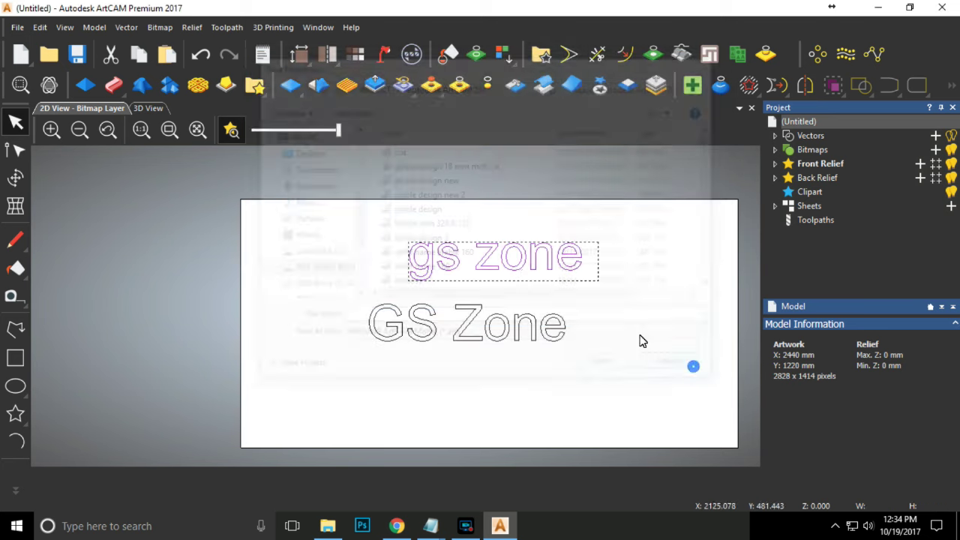
key("Delete")
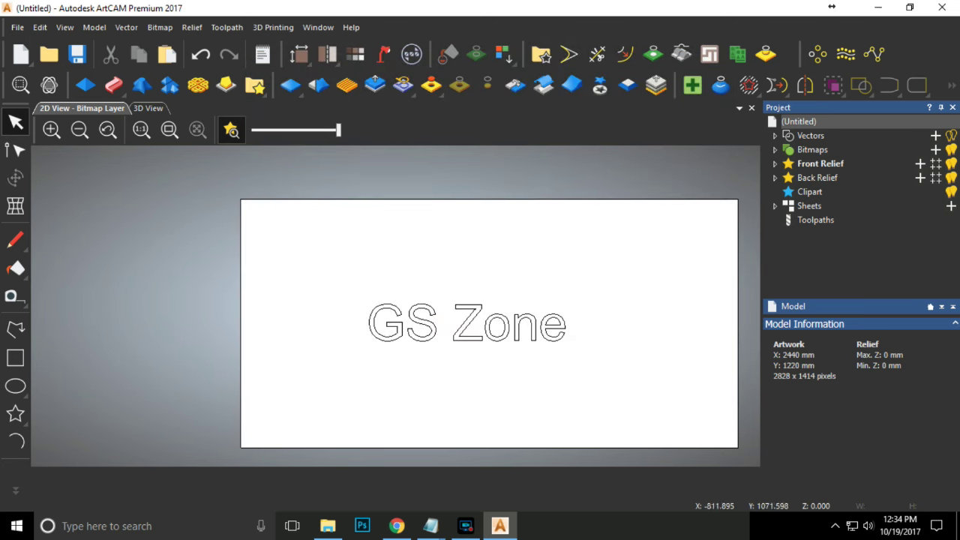
Start another vector text above "GS Zone" with the 50 degree shear and enter "gs zone".
left_click(15, 491)
left_click(74, 324)
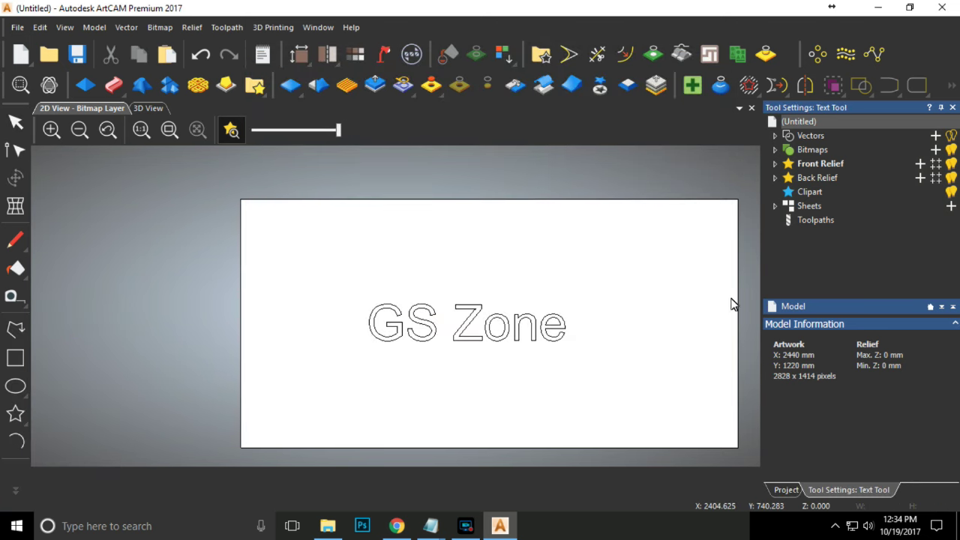
left_click(461, 270)
type("GS")
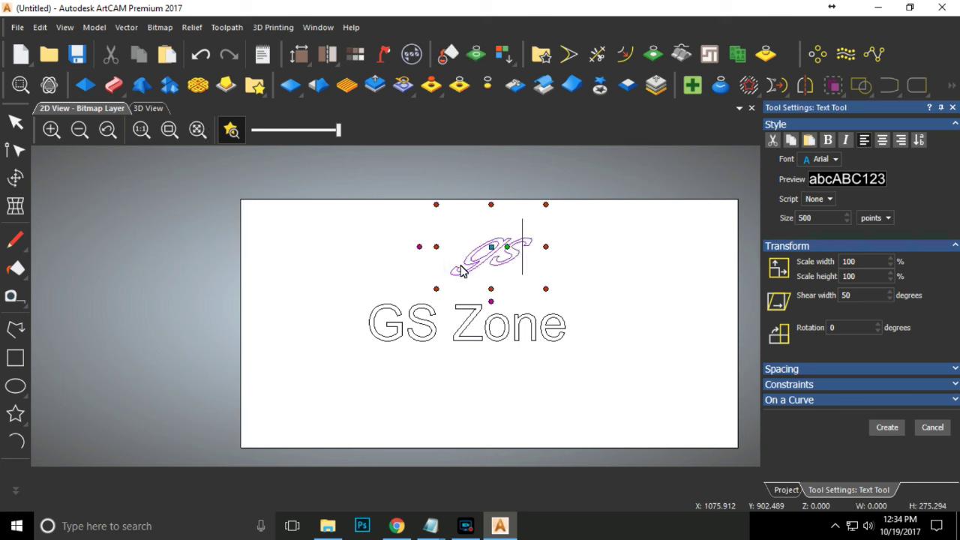
type(" Zone")
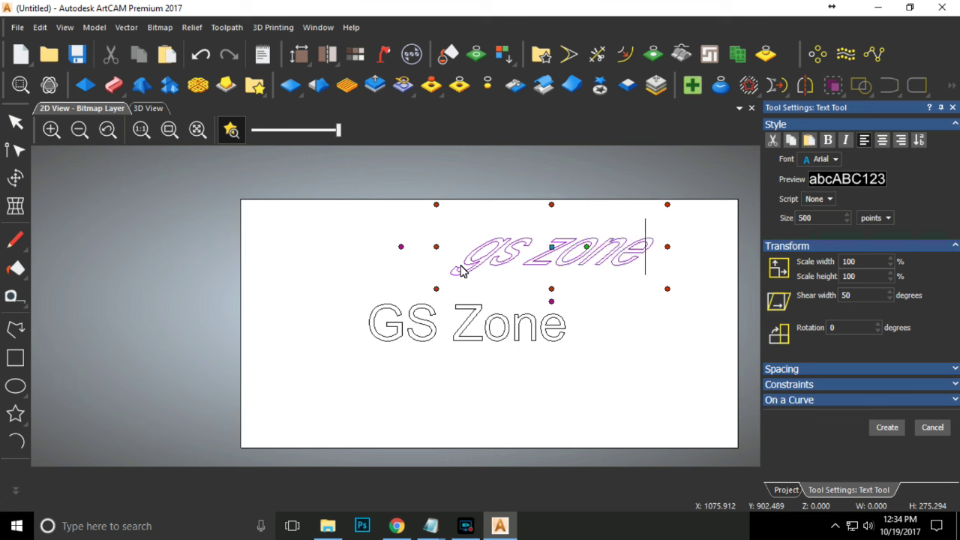
Set the sheared "gs zone" text's shear width to 0 degrees, create the text and delete it.
left_click(643, 259)
left_click_drag(459, 275, 445, 275)
left_click(856, 330)
type("0")
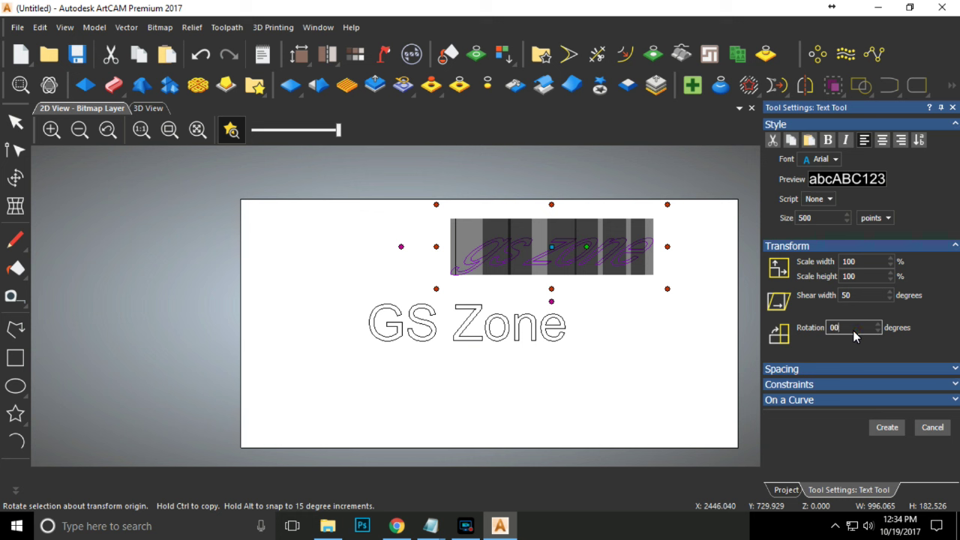
key("BackSpace")
double_click(863, 299)
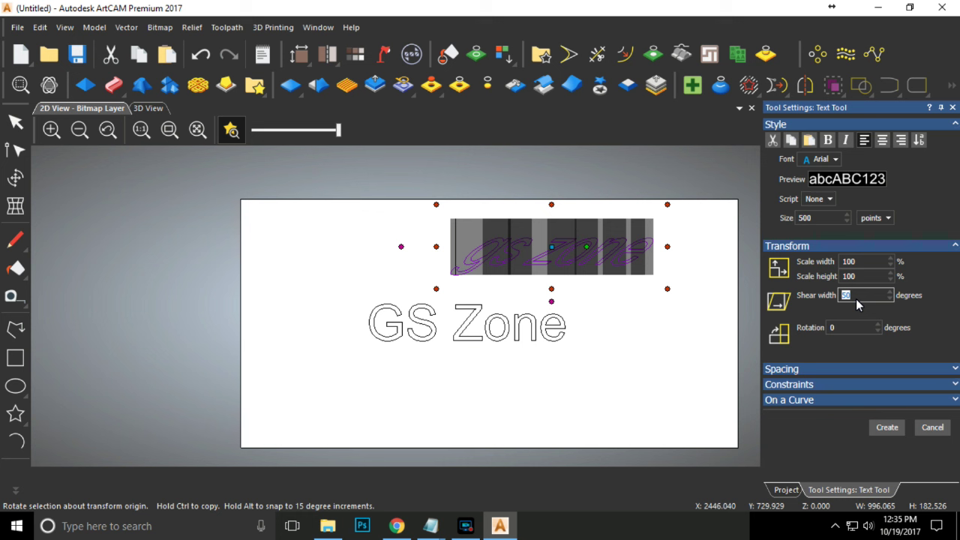
type("0")
key("Return")
left_click(887, 427)
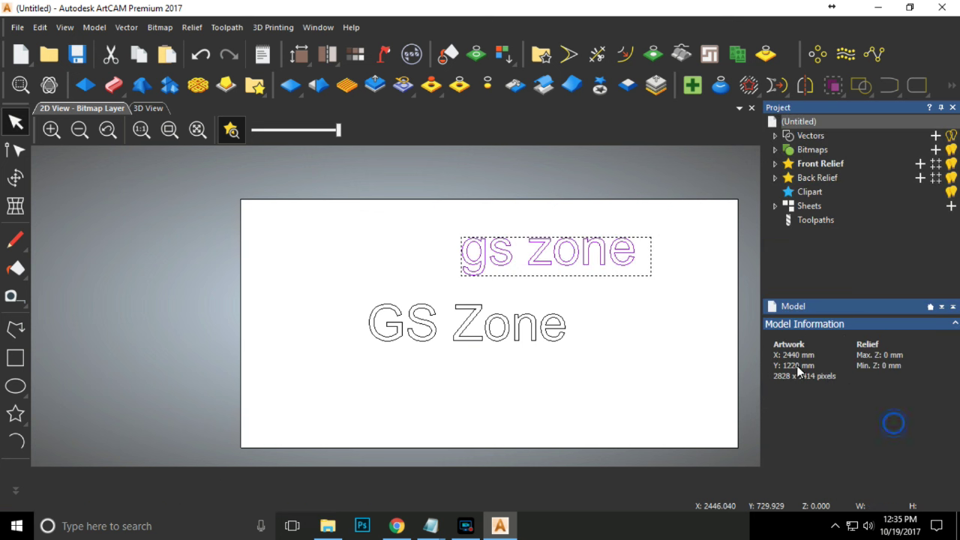
key("Delete")
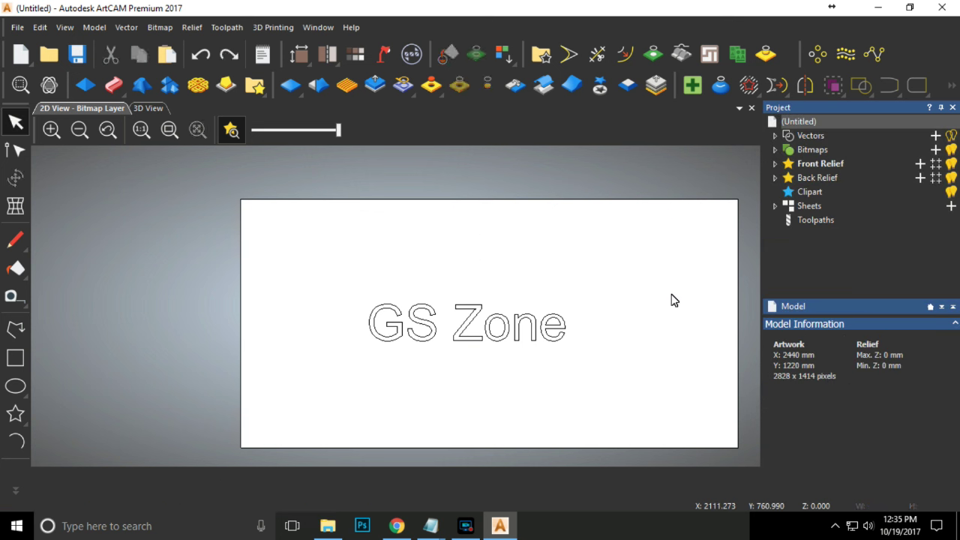
Start a fresh vector text above the start of "GS Zone" and enter "gs zone".
left_click(15, 489)
left_click(38, 330)
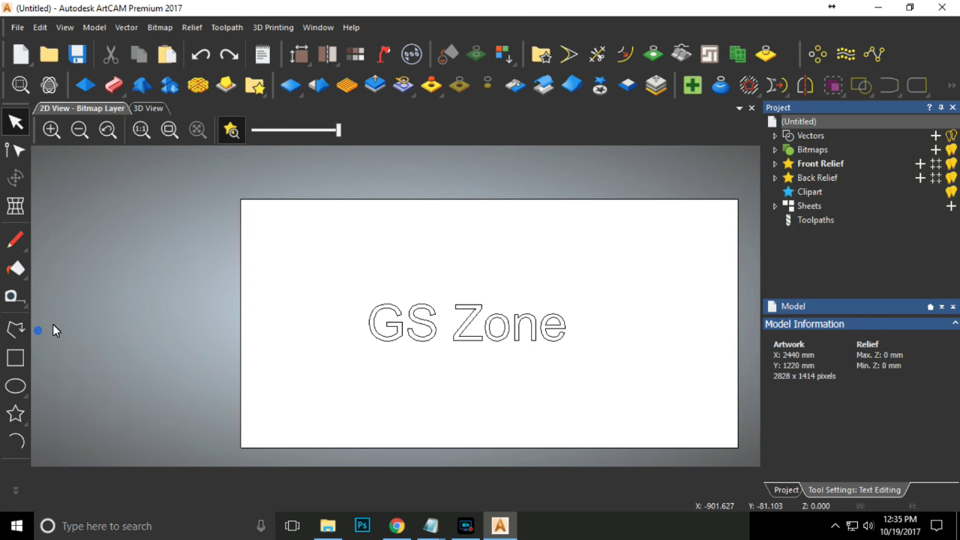
left_click(375, 270)
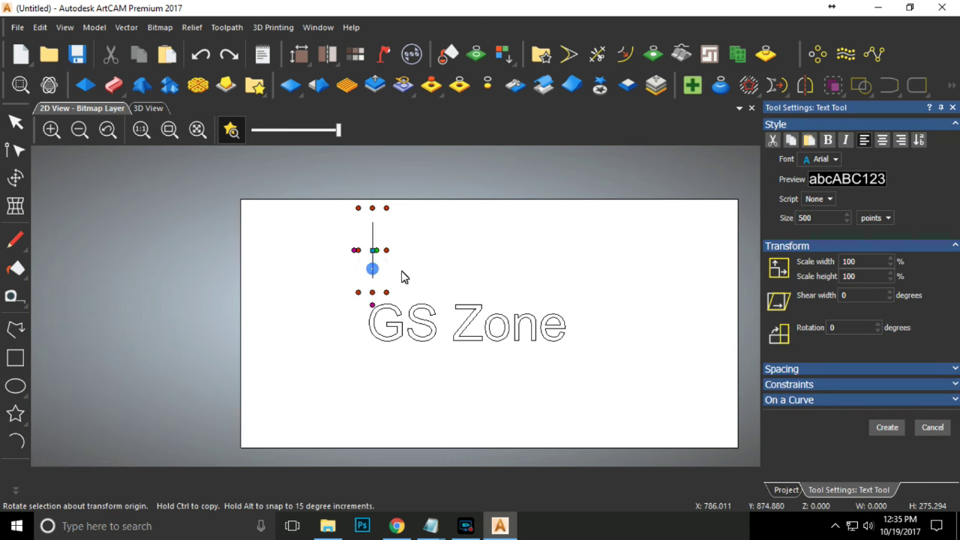
type("gs zone")
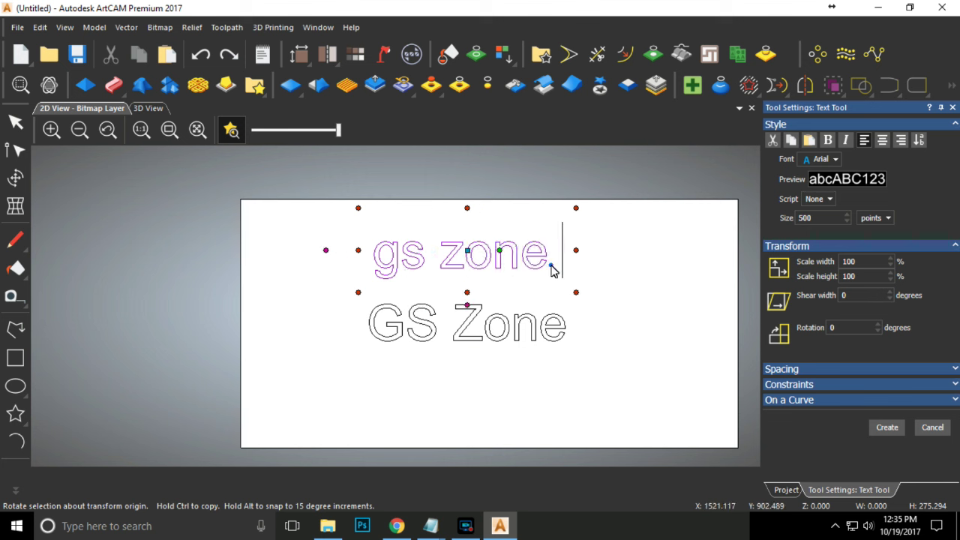
Select all of the "gs zone" text and set its shear width to 30 degrees.
left_click_drag(552, 266, 302, 273)
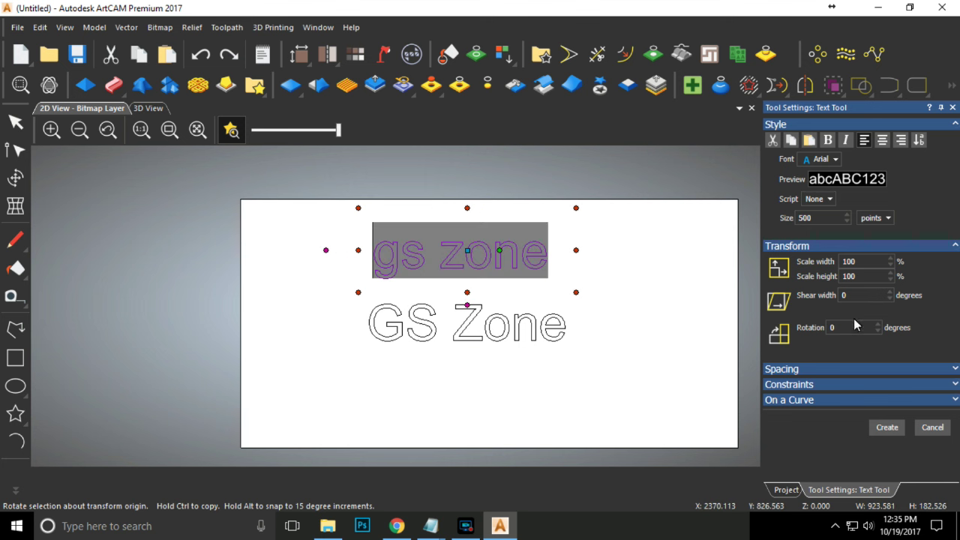
double_click(852, 298)
type("30")
Try rotations of 45 and 90 degrees on the selected "gs zone" text and reset the rotation to 0 degrees.
left_click(856, 328)
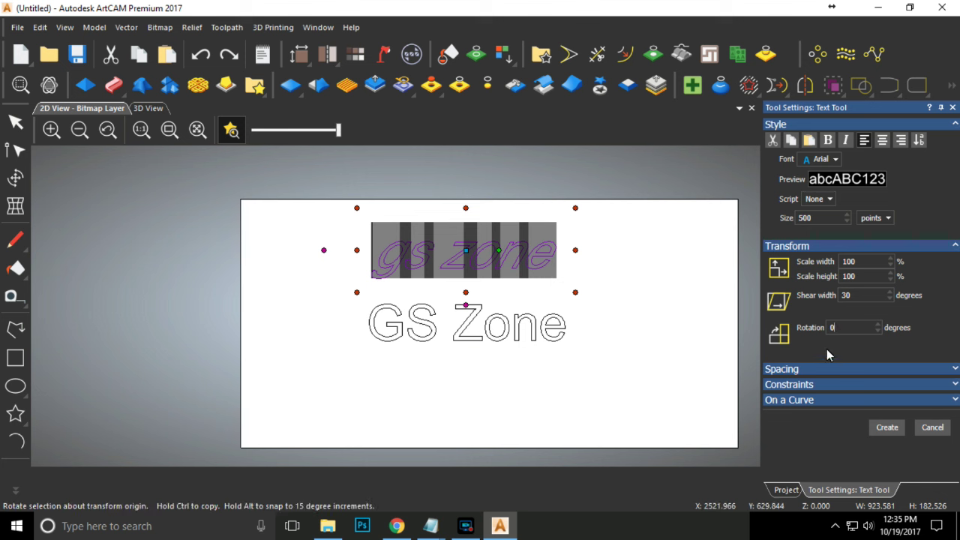
type("45")
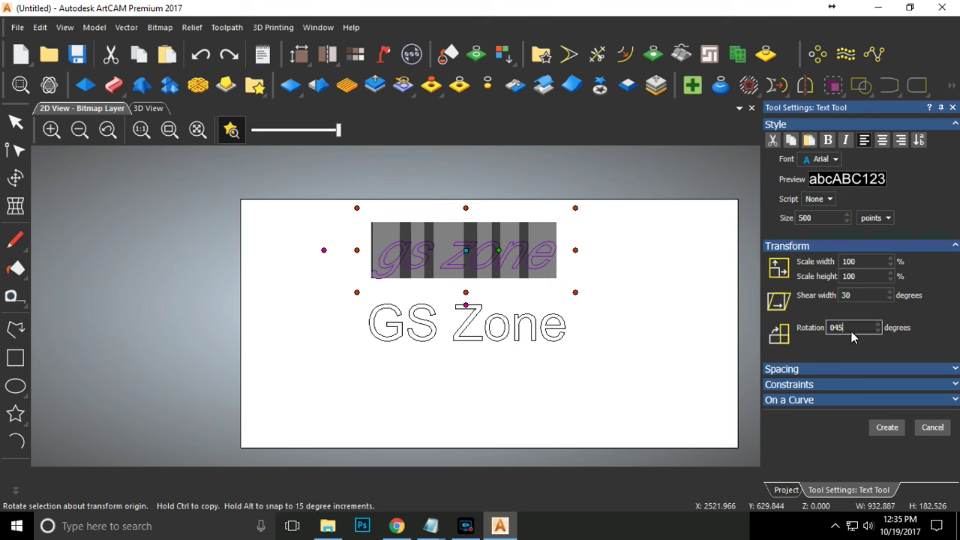
key("Return")
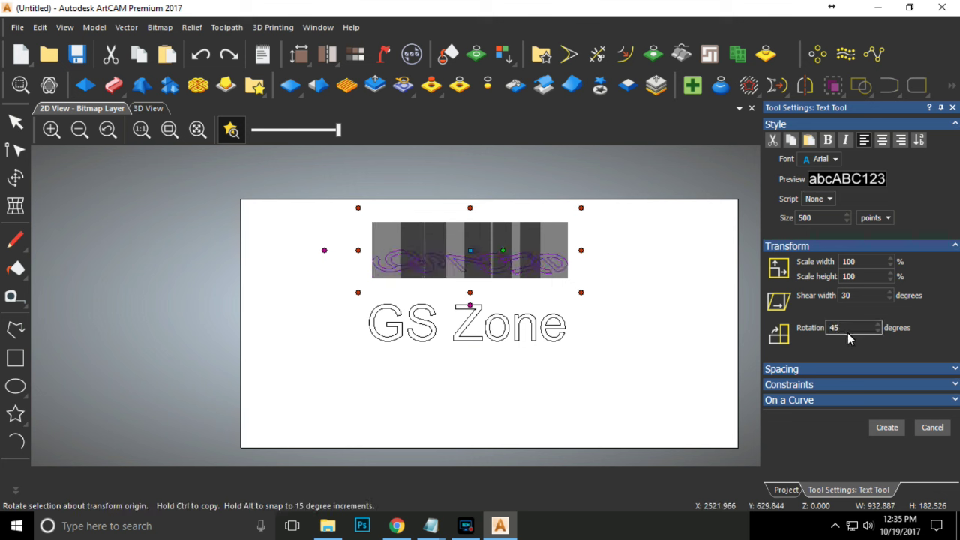
type("0")
key("Return")
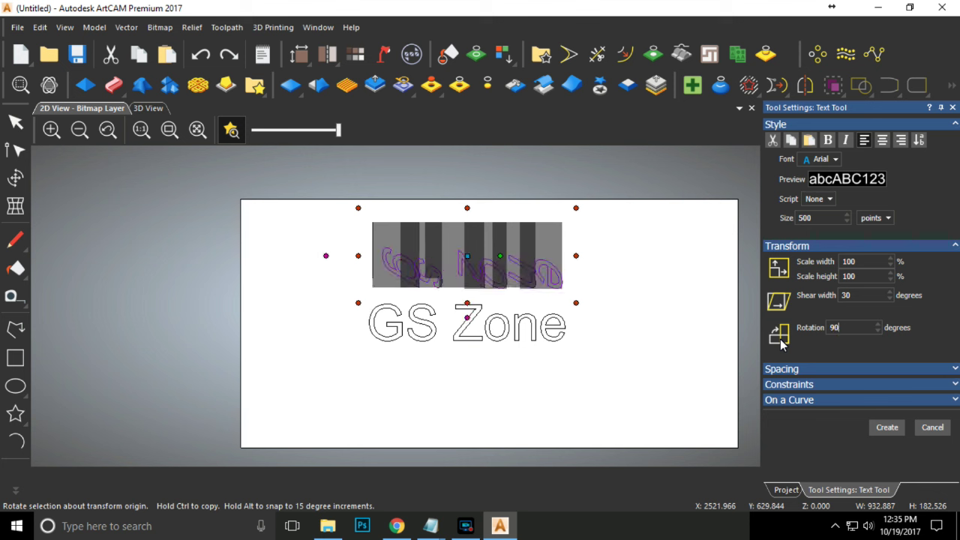
double_click(842, 328)
type("0")
key("Return")
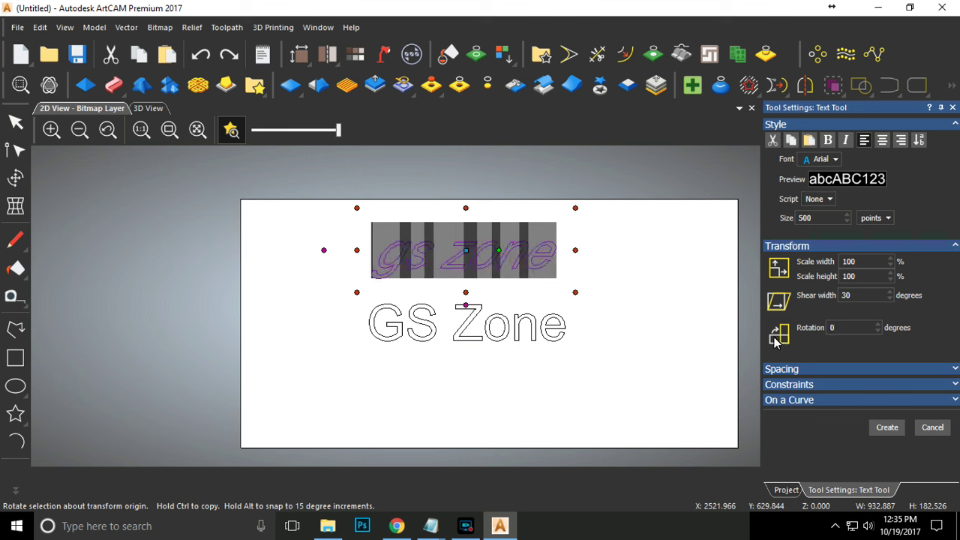
Set the selected "gs zone" text's shear width to 0 and then 45 degrees, and create the text.
double_click(861, 295)
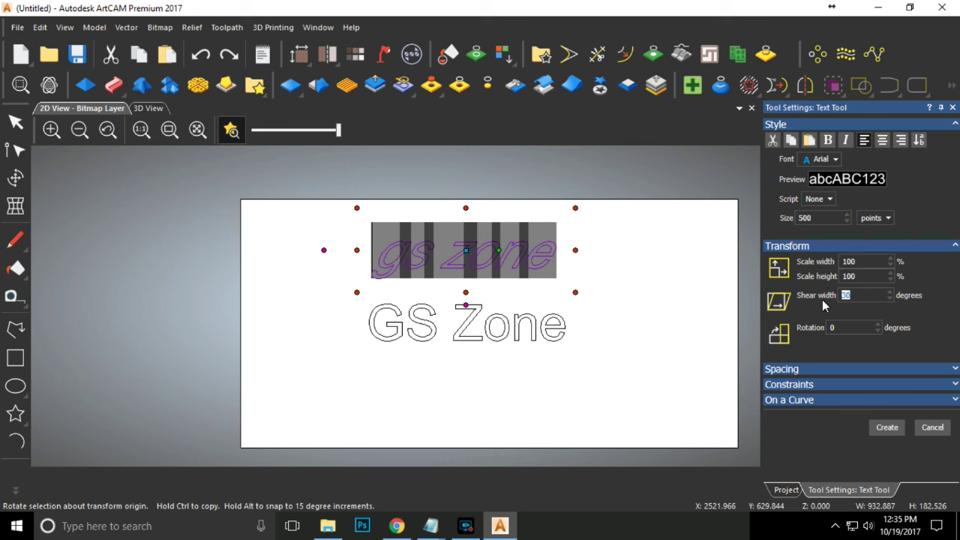
key("Return")
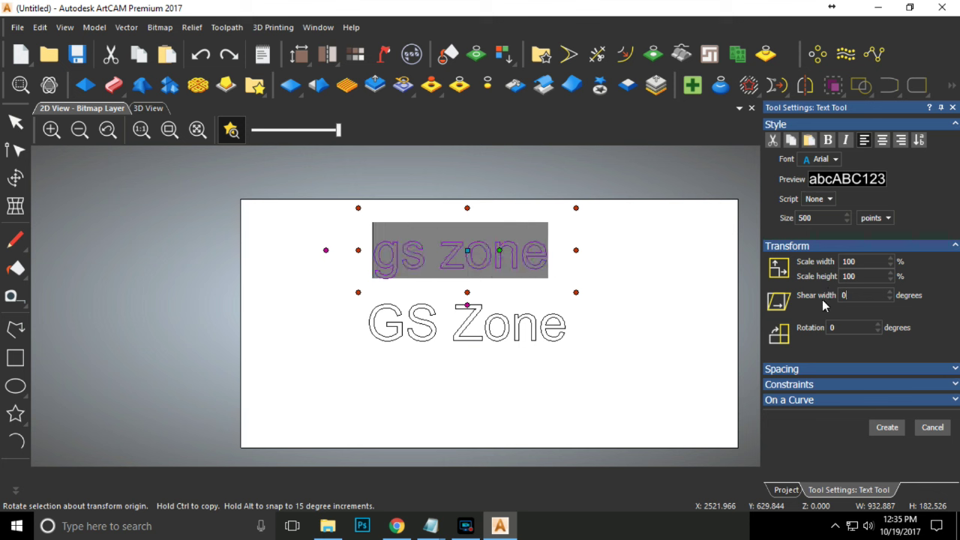
key("BackSpace")
type("45")
key("Return")
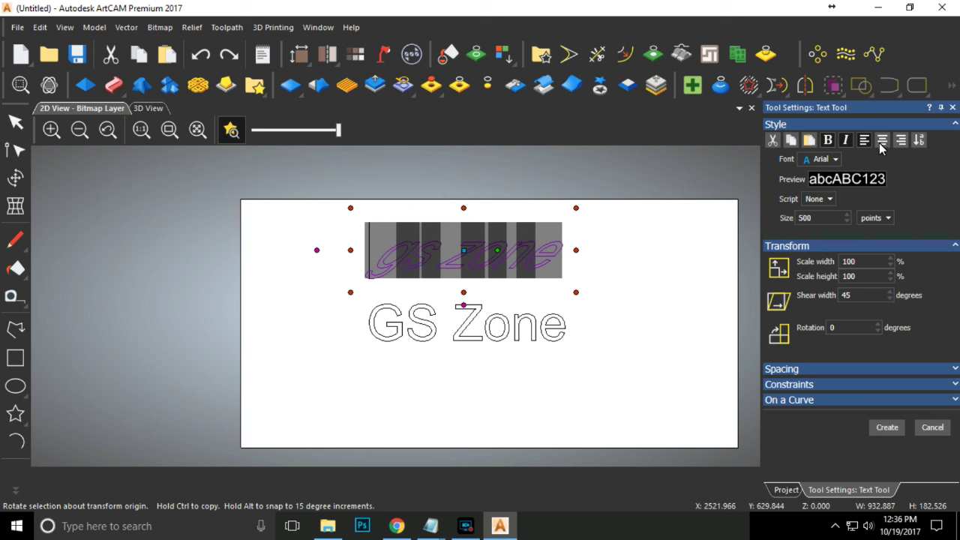
left_click(885, 428)
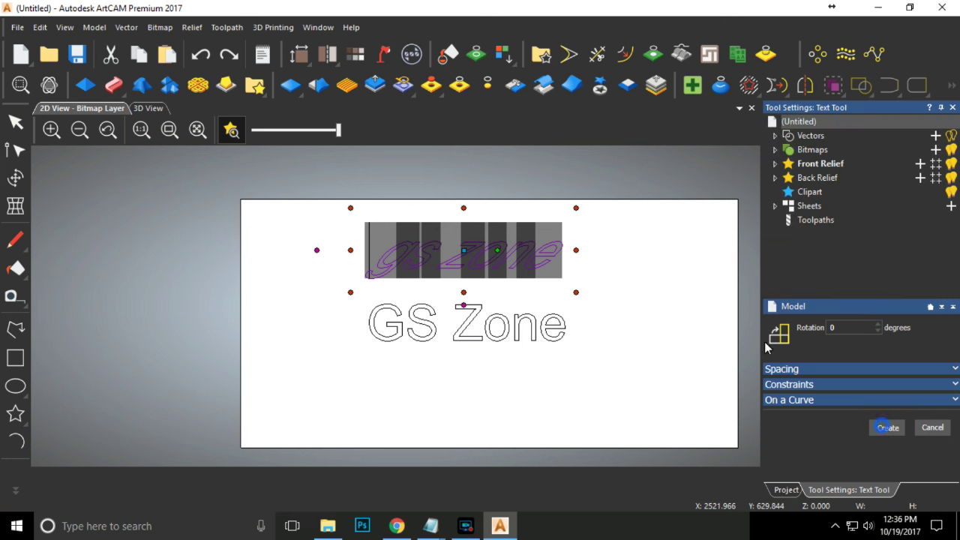
Select both the sheared "gs zone" and the "GS Zone" vector texts and delete them.
left_click(585, 270)
left_click_drag(608, 231, 354, 365)
key("Delete")
left_click(15, 489)
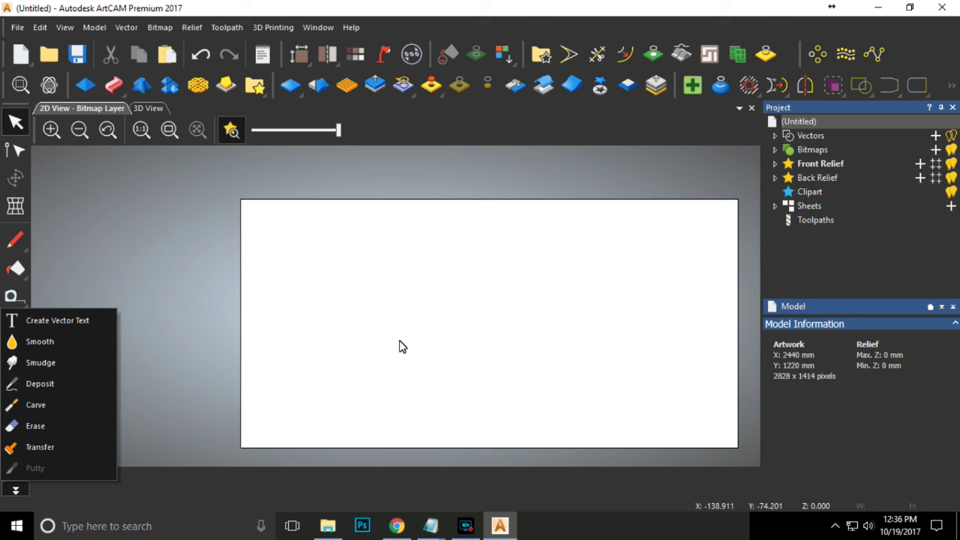
left_click(371, 339)
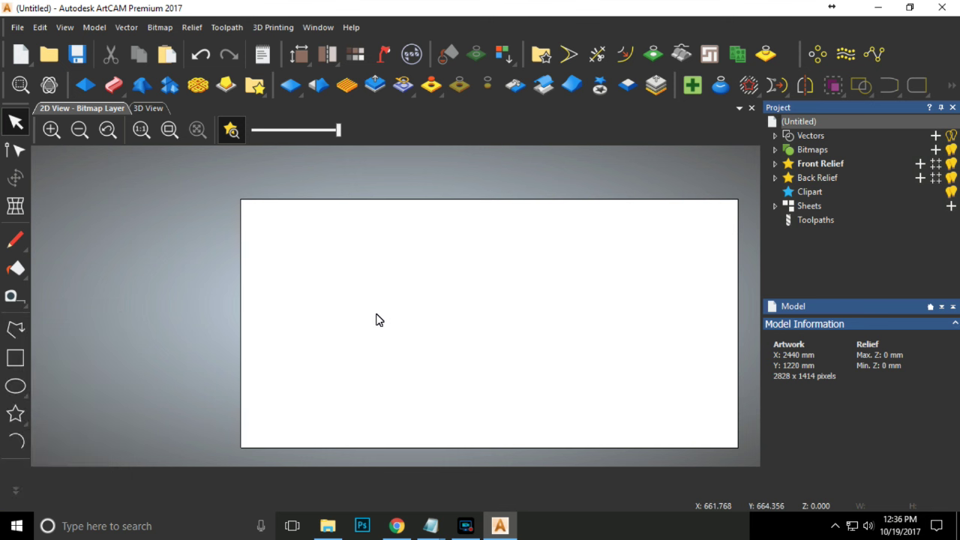